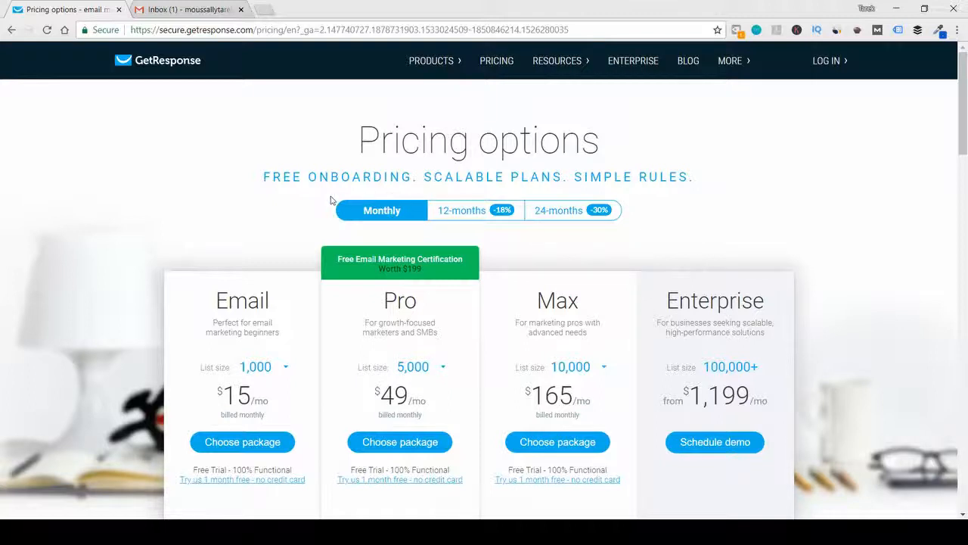
# - Examine the Email plan's monthly price and compare the features included in the pricing packages
pyautogui.scroll(-2, 330, 200)
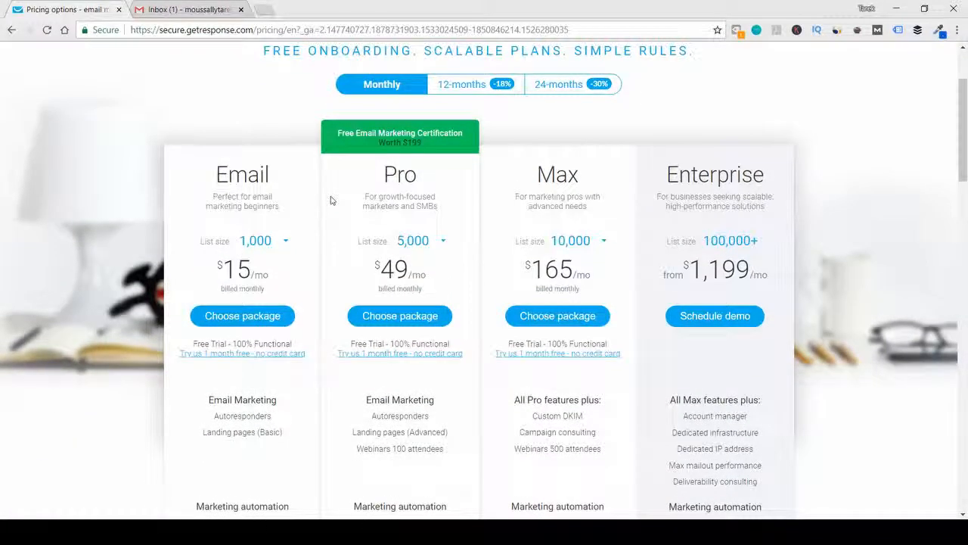
pyautogui.scroll(2, 330, 200)
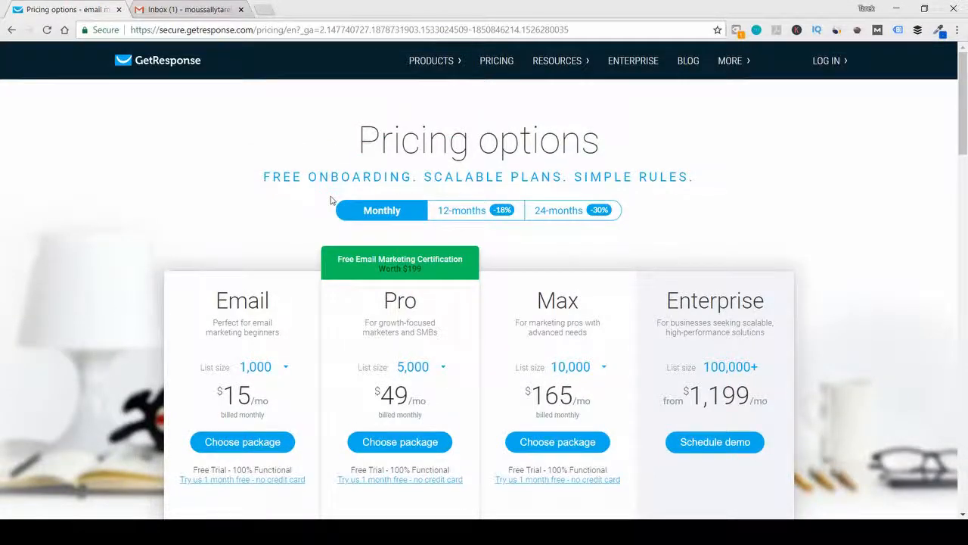
pyautogui.scroll(-3, 330, 201)
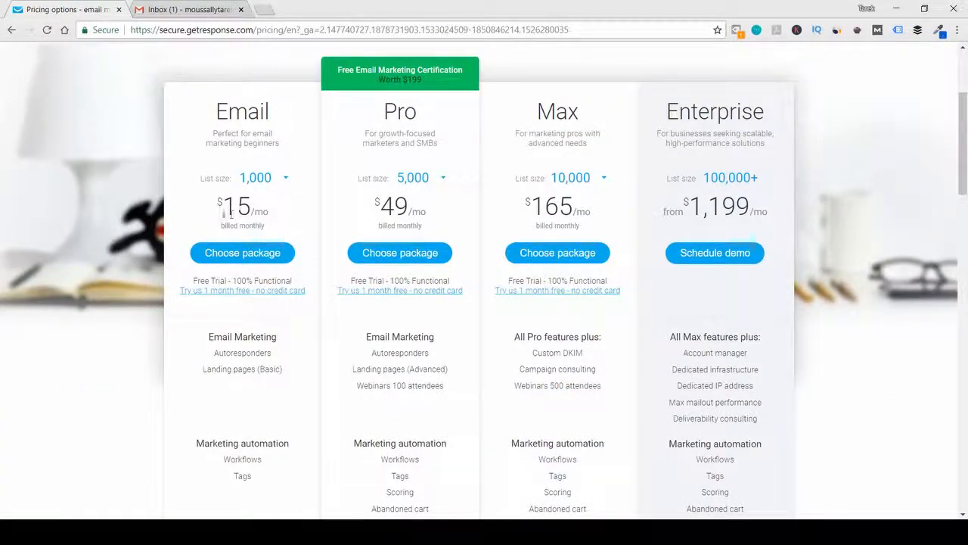
pyautogui.moveTo(213, 205); pyautogui.dragTo(281, 210)
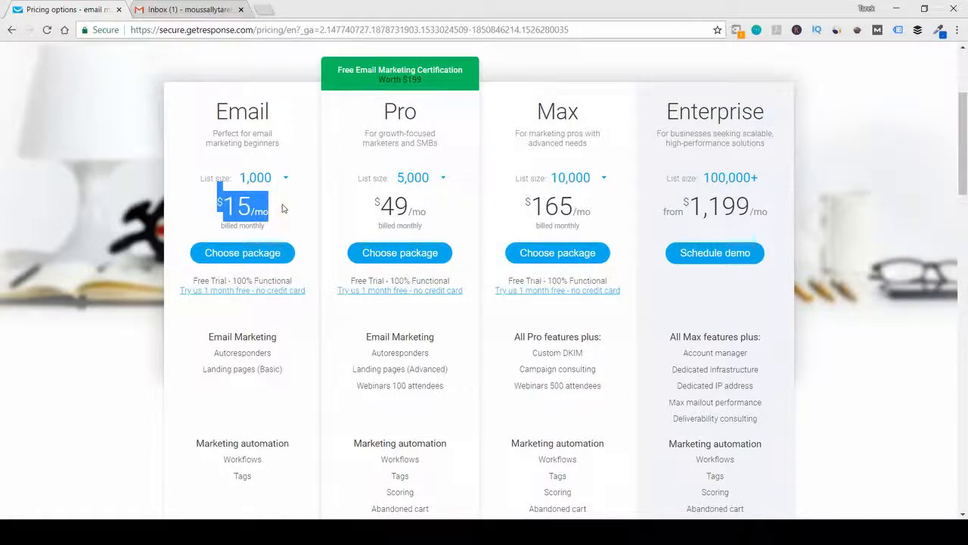
pyautogui.click(283, 209)
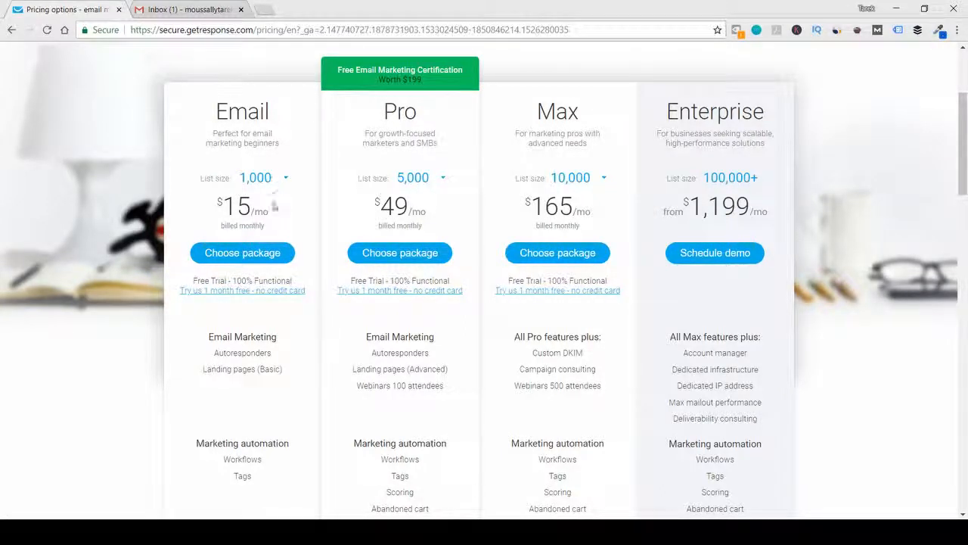
pyautogui.moveTo(273, 216); pyautogui.dragTo(219, 213)
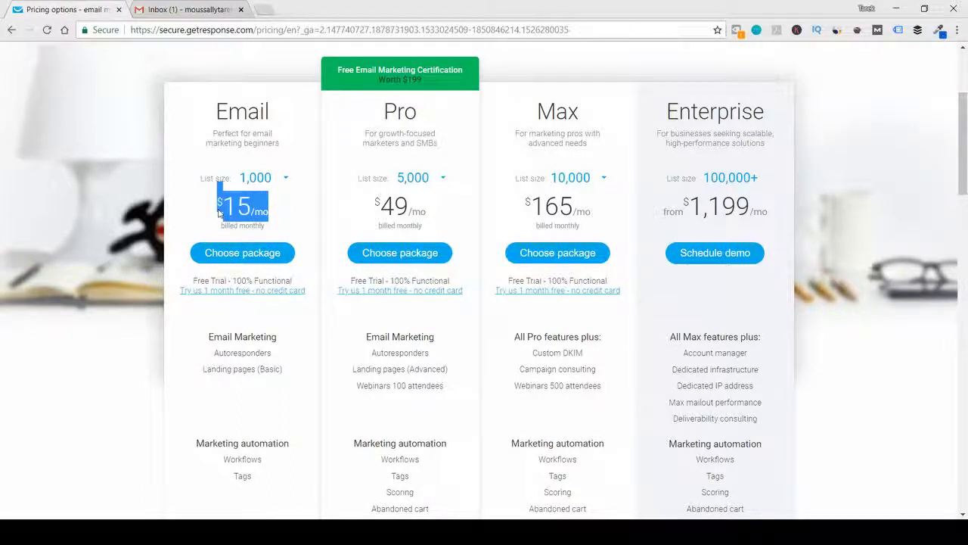
pyautogui.scroll(-3, 215, 218)
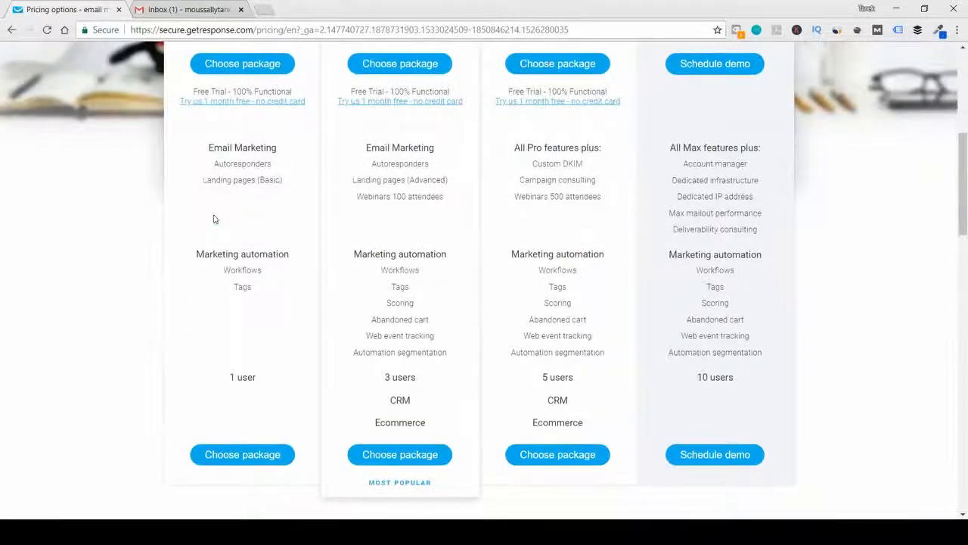
pyautogui.scroll(6, 258, 230)
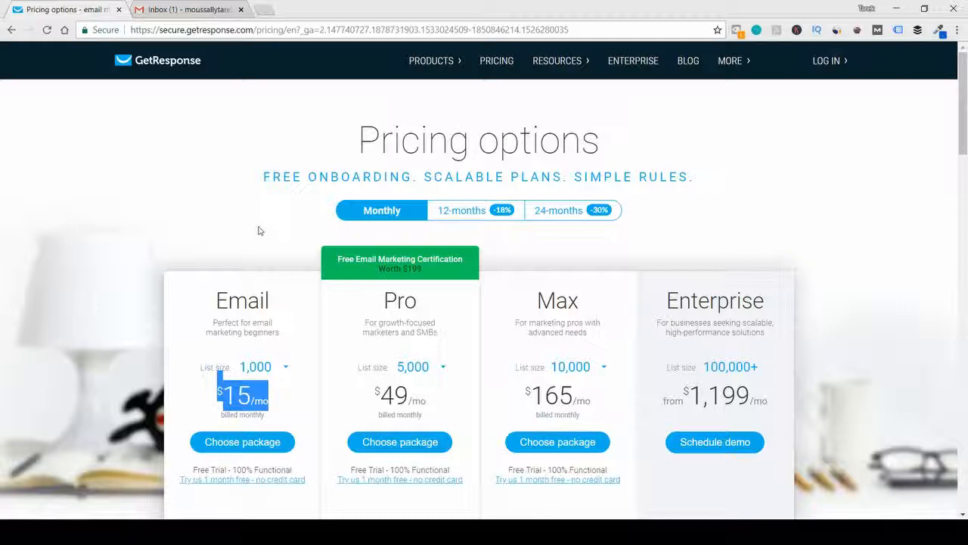
# - Open the one-month free trial sign-up, no credit card required, for the Email plan
pyautogui.scroll(-2, 242, 193)
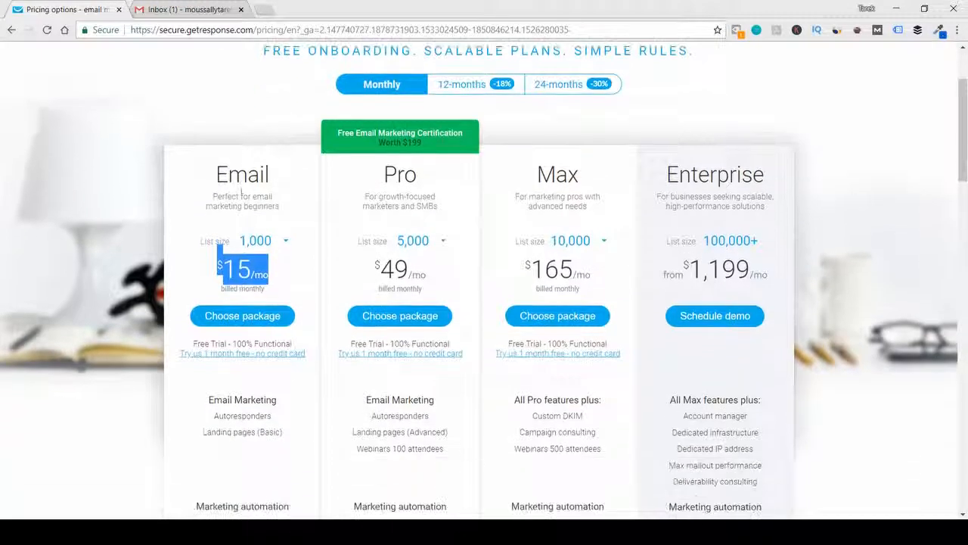
pyautogui.click(9, 148)
pyautogui.scroll(-2, 9, 148)
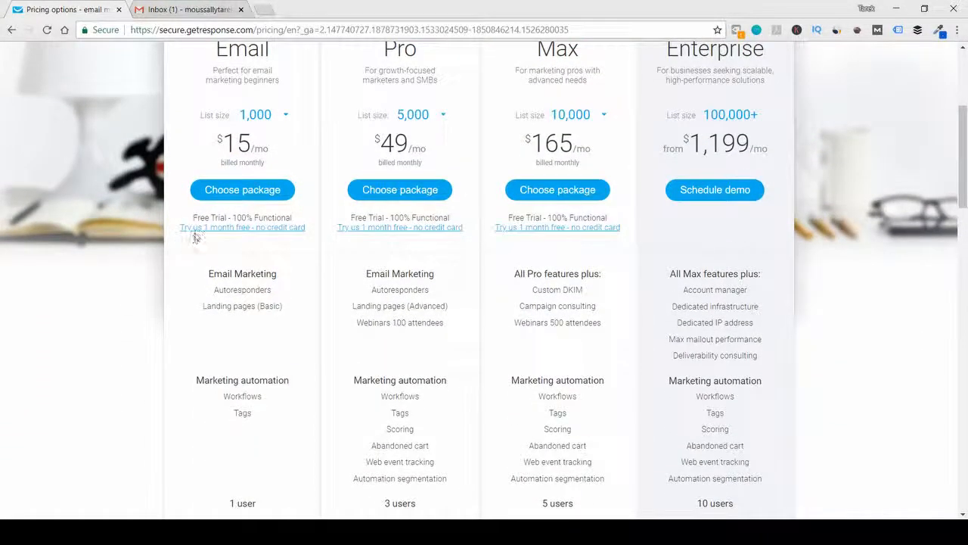
pyautogui.click(262, 229)
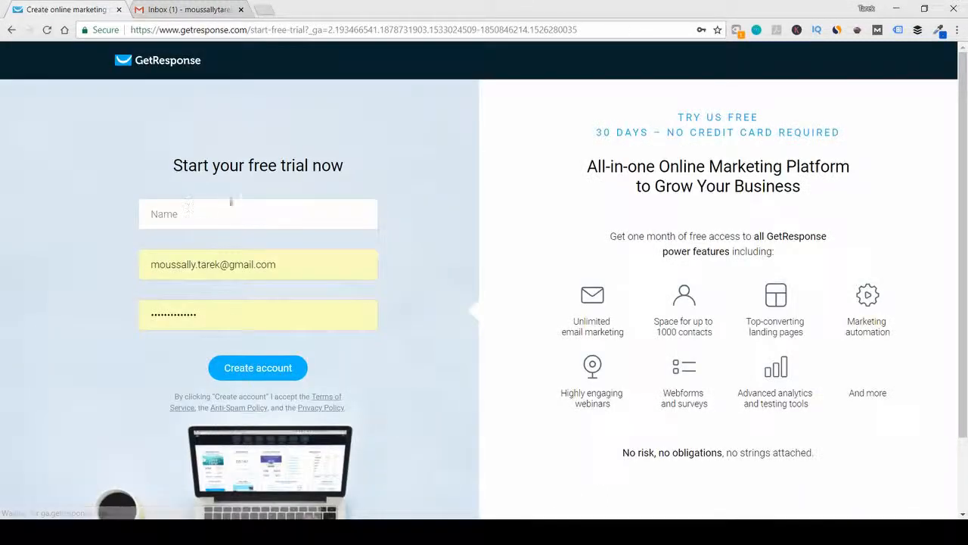
# - Enter the account holder's full name in the trial form and clear the prefilled email and password
pyautogui.click(239, 205)
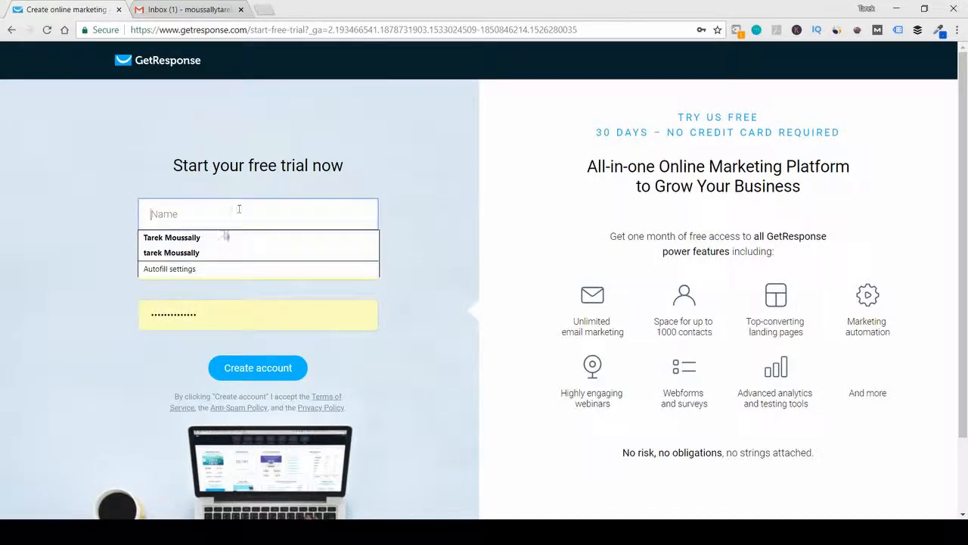
pyautogui.click(224, 234)
pyautogui.click(280, 264)
pyautogui.moveTo(280, 264); pyautogui.dragTo(134, 268)
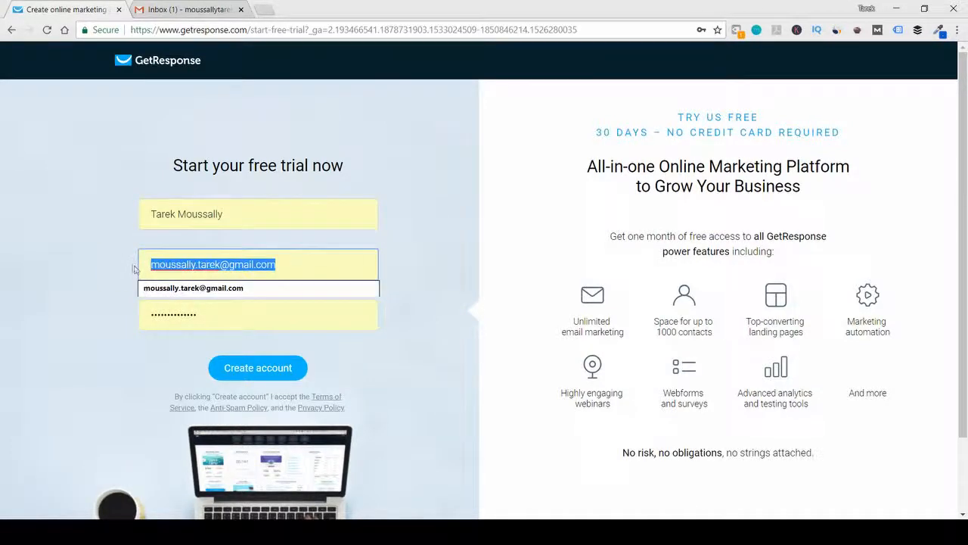
pyautogui.press('BackSpace')
pyautogui.click(92, 252)
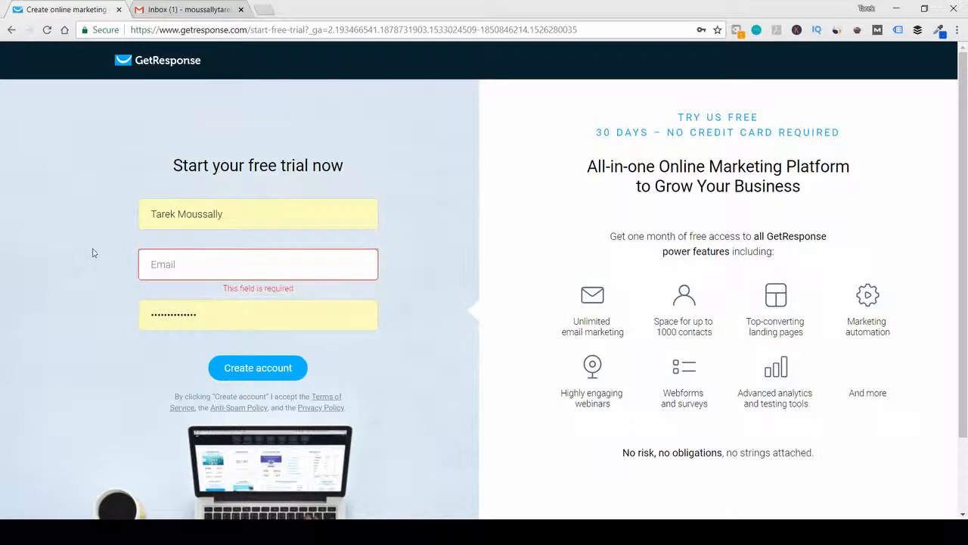
pyautogui.click(198, 315)
pyautogui.moveTo(198, 314); pyautogui.dragTo(150, 316)
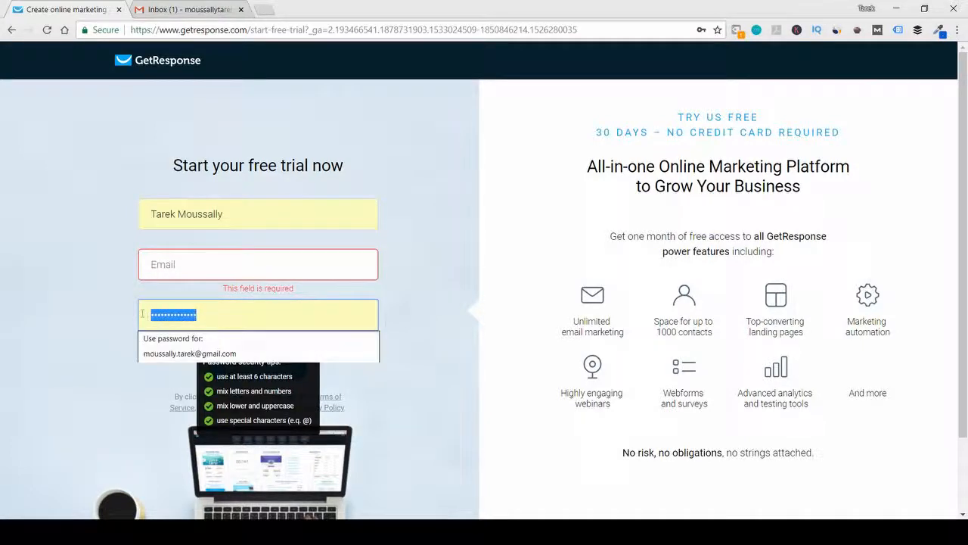
pyautogui.press('BackSpace')
# - Enter the business email address in the trial form's email field
pyautogui.click(158, 265)
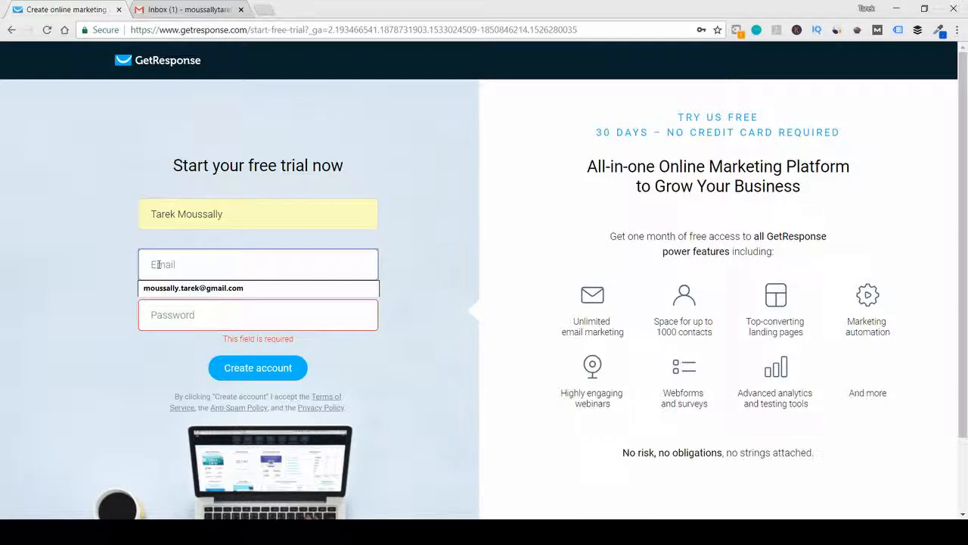
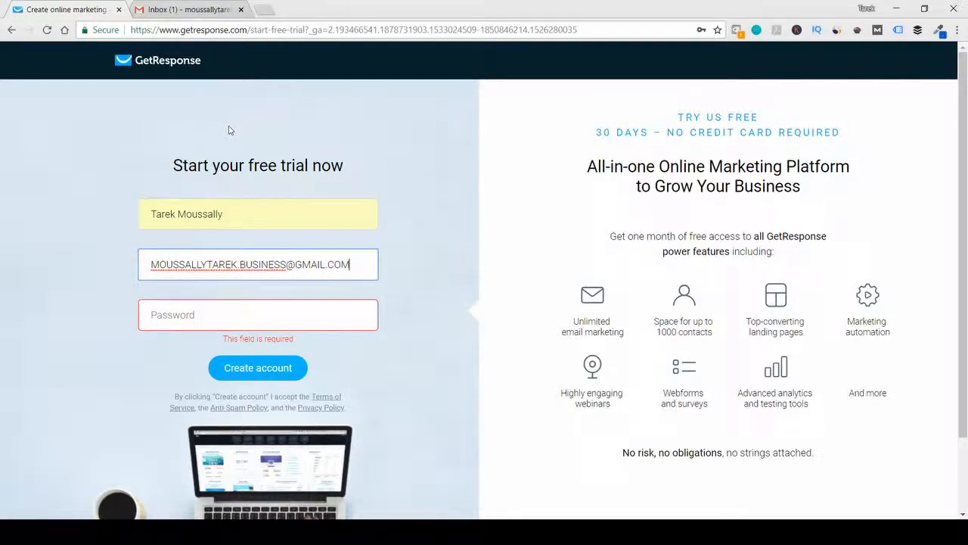
# - Try an initial password for the trial account and clear the password field
pyautogui.click(268, 324)
pyautogui.write('•••••')
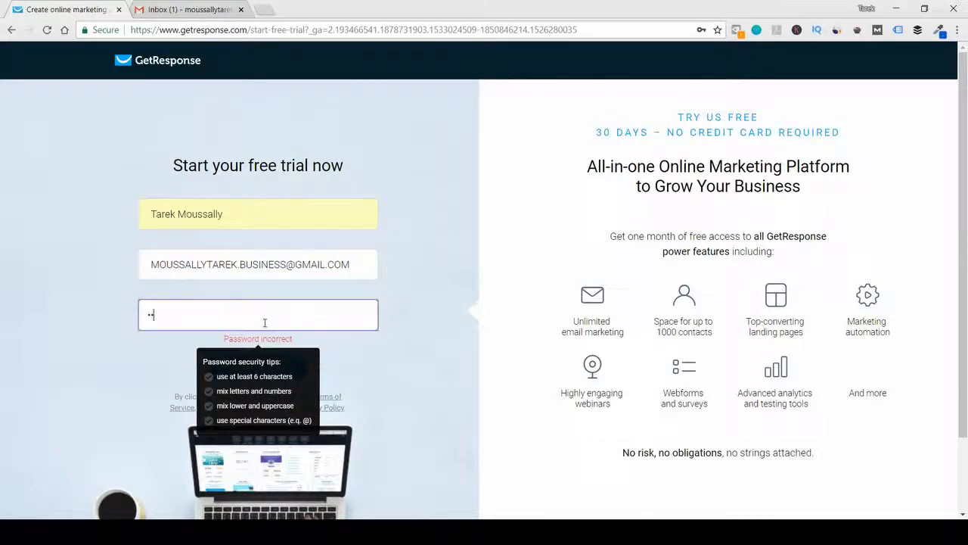
pyautogui.write('•••')
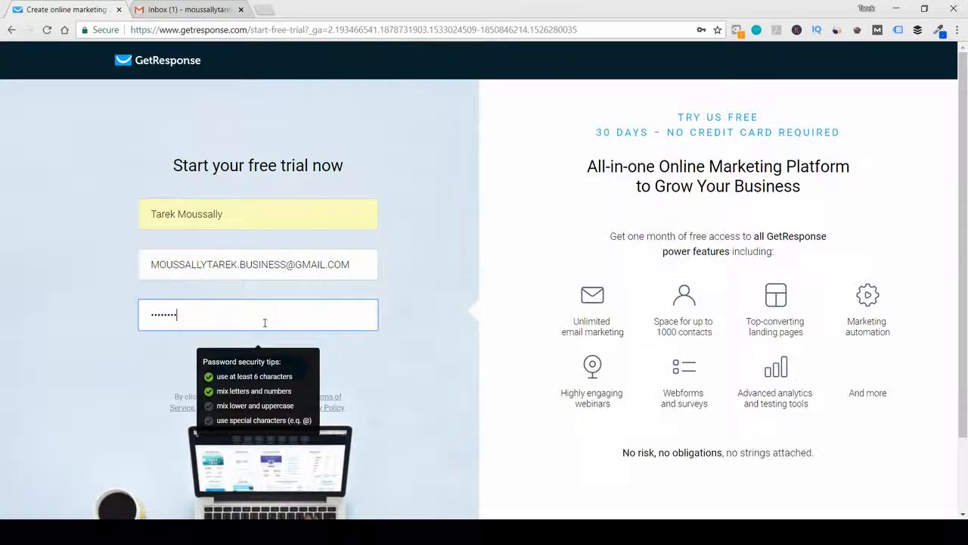
pyautogui.moveTo(233, 321); pyautogui.dragTo(149, 312)
pyautogui.press('BackSpace')
# - Enter the account password and create the free trial account without saving the password in the browser
pyautogui.write('•••••')
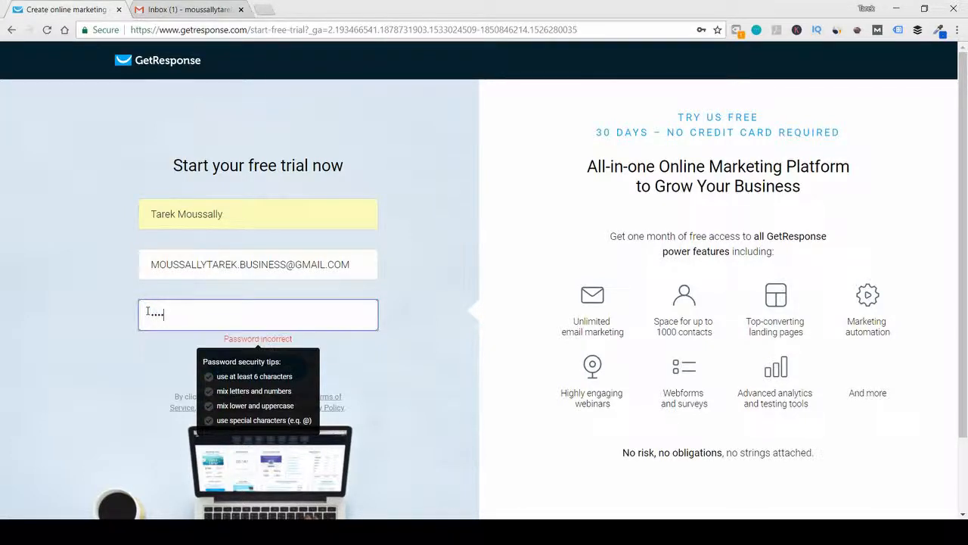
pyautogui.write('••••••••')
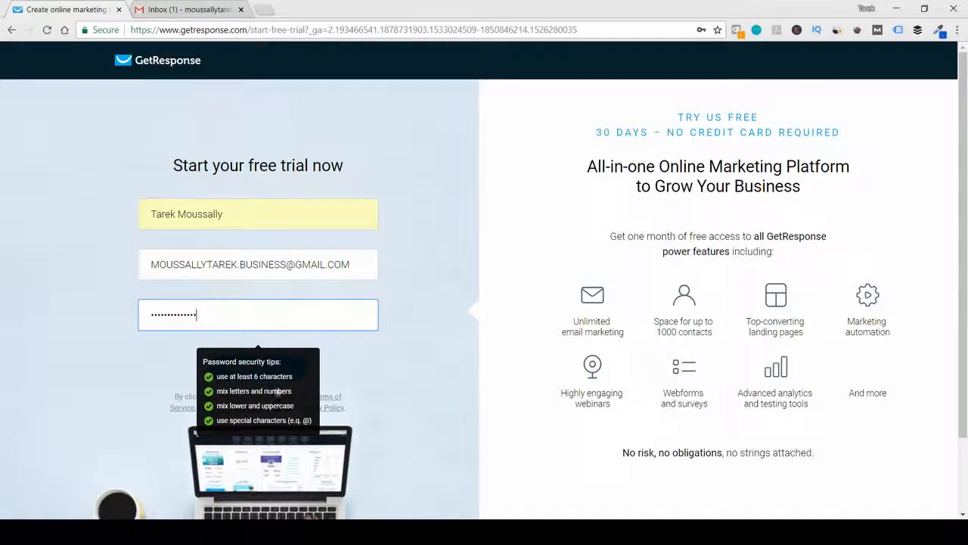
pyautogui.click(395, 350)
pyautogui.scroll(-1, 395, 350)
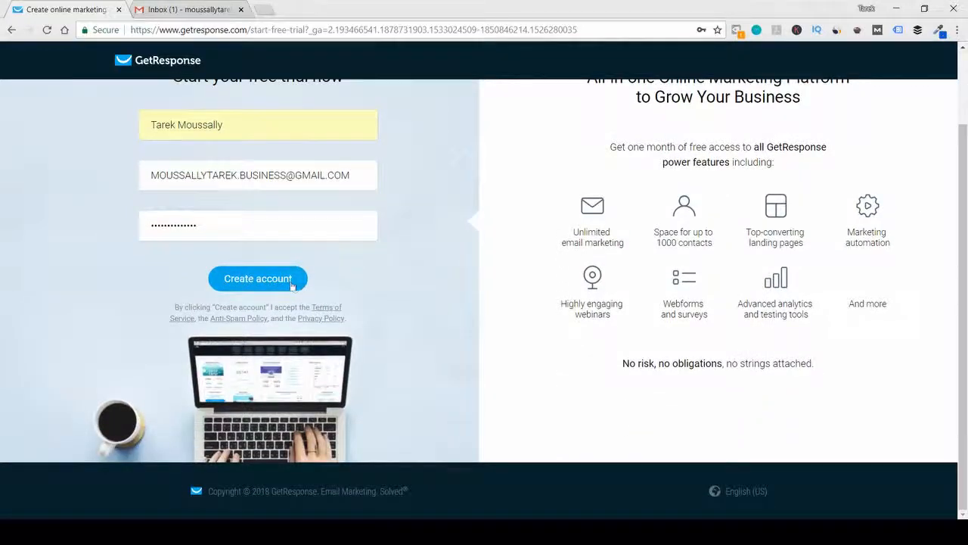
pyautogui.click(290, 284)
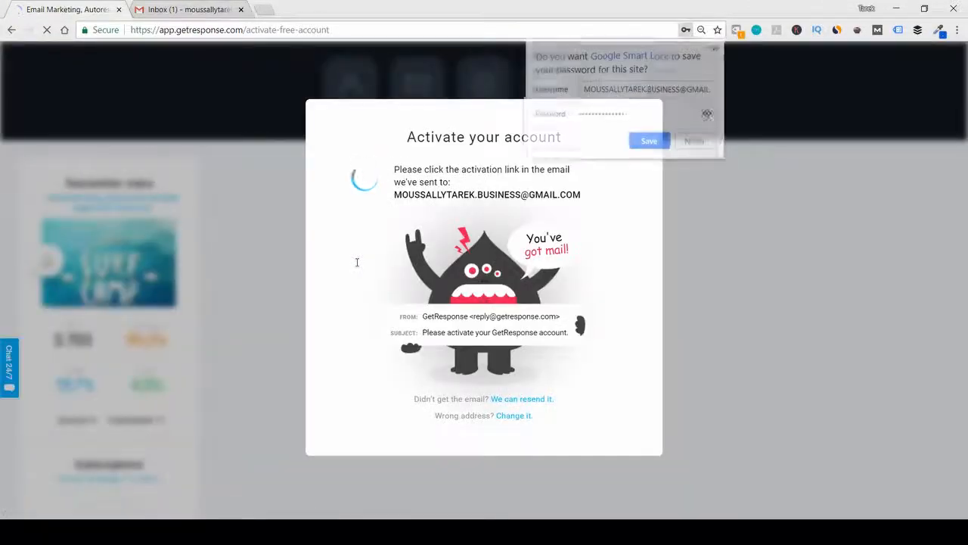
pyautogui.click(696, 141)
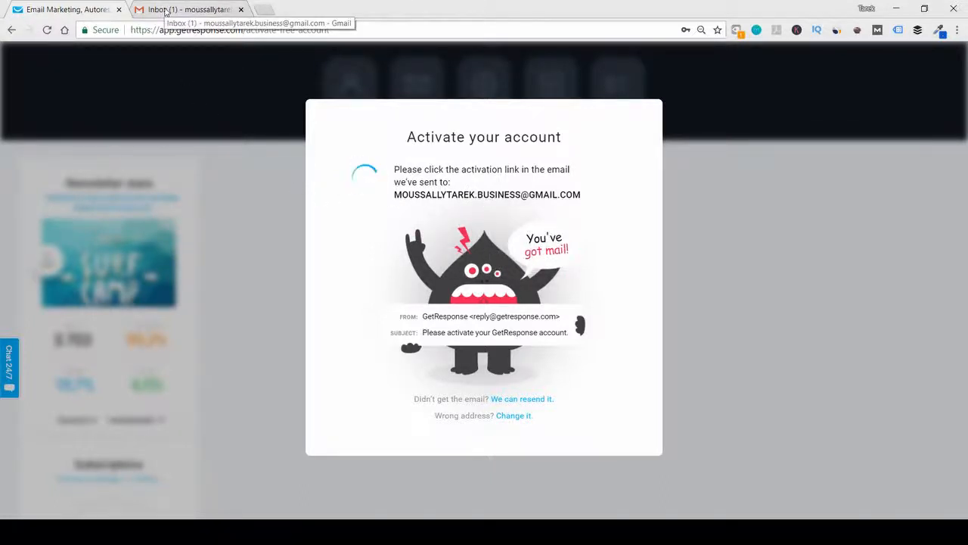
# - Switch to Gmail, open the "Please activate your GetResponse account." email and activate the account from it
pyautogui.click(164, 10)
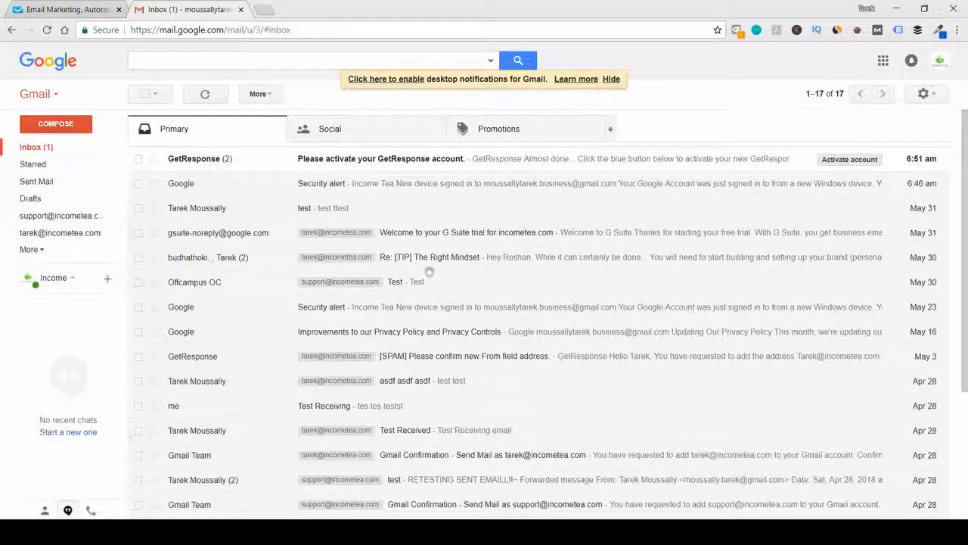
pyautogui.click(350, 159)
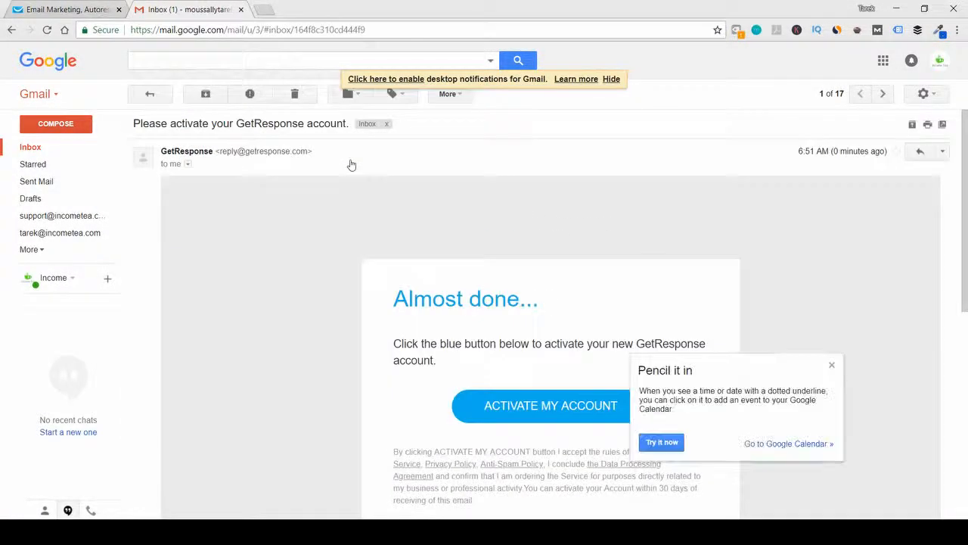
pyautogui.scroll(-1, 399, 238)
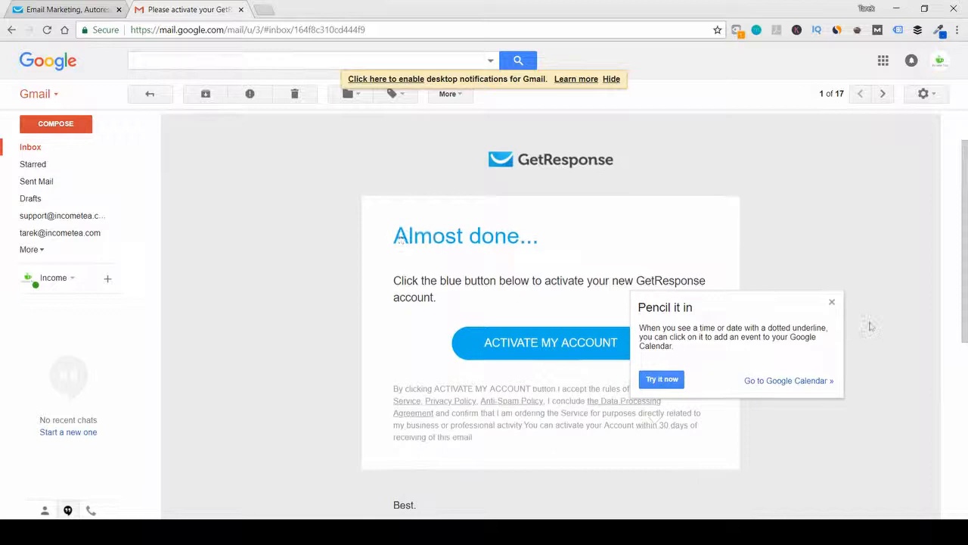
pyautogui.click(831, 303)
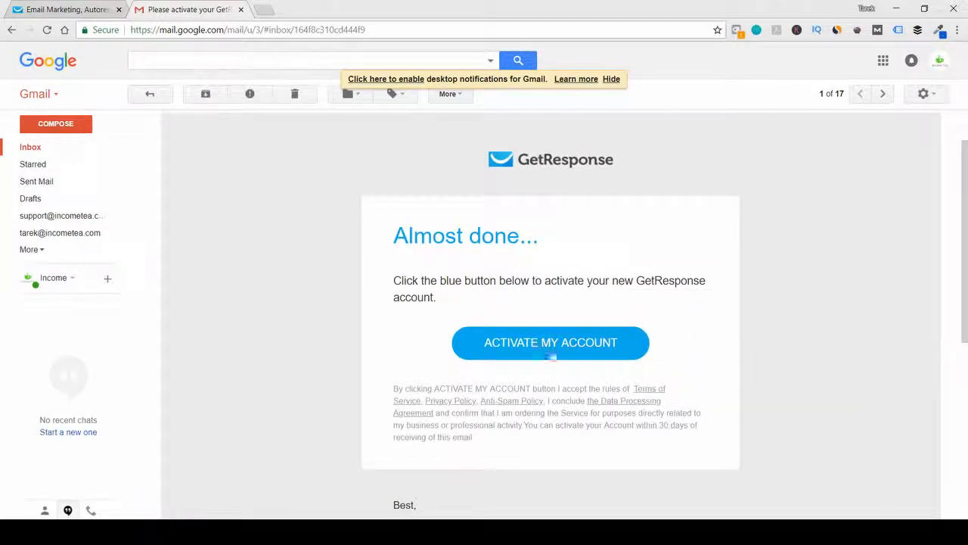
pyautogui.click(550, 348)
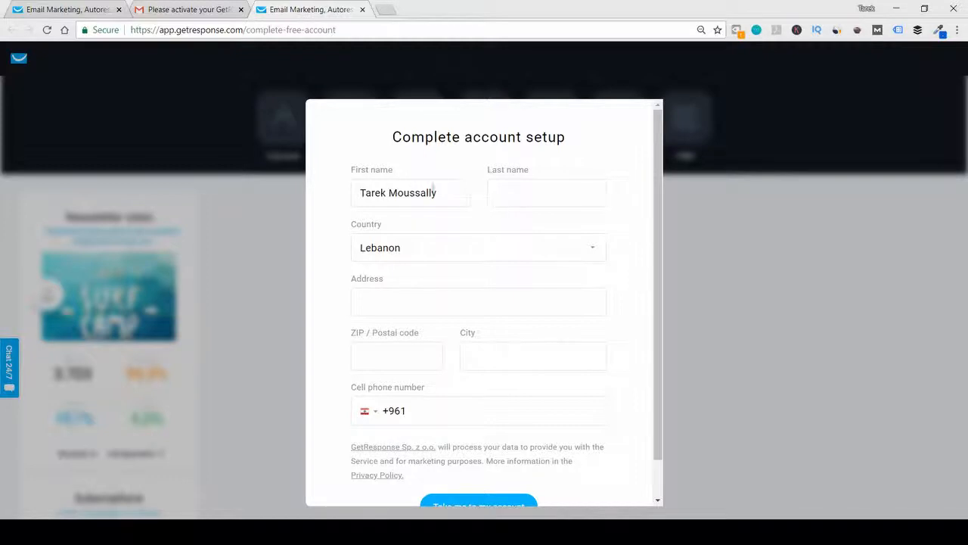
# - Move the surname out of the first name field and into the last name field of the account setup form
pyautogui.moveTo(385, 192); pyautogui.dragTo(464, 192)
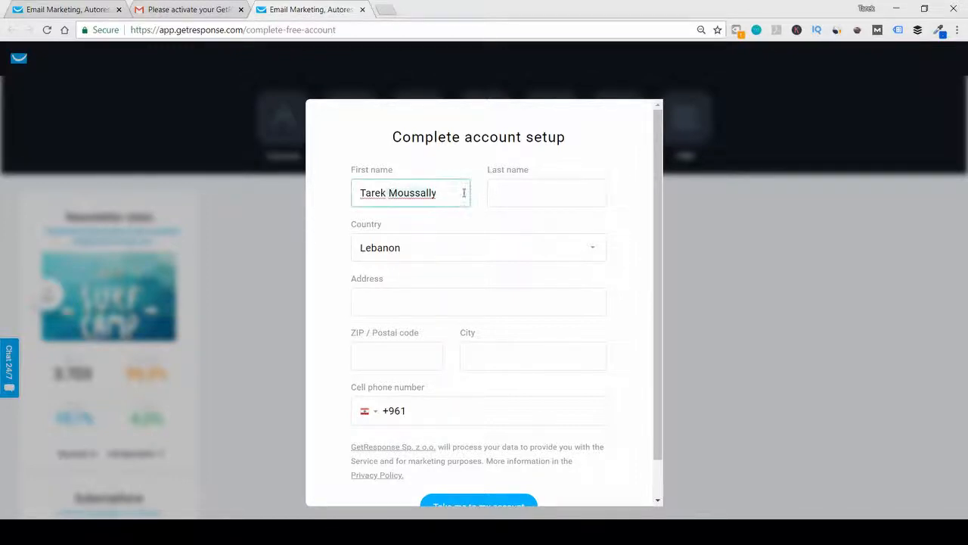
pyautogui.hotkey('ctrl', 'x')
pyautogui.click(520, 189)
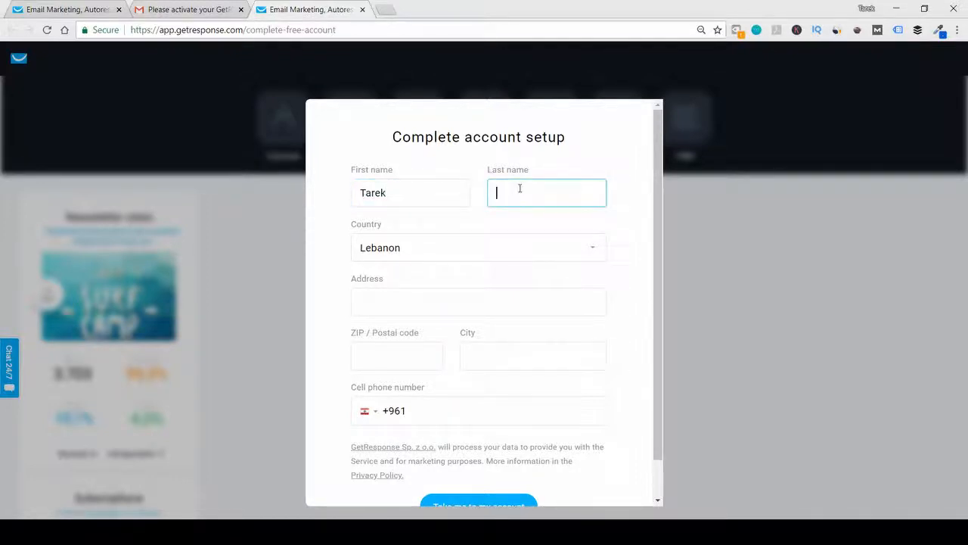
pyautogui.write('Moussally')
# - Fill in the remaining address and phone fields of the account setup and verify the account with the verification code received by text message
pyautogui.click(406, 357)
pyautogui.scroll(-2, 495, 368)
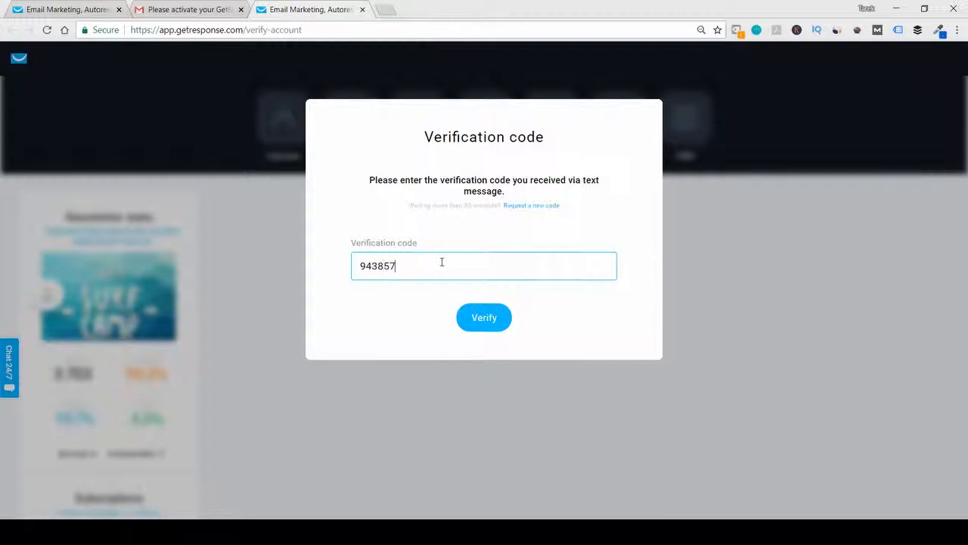
pyautogui.click(477, 318)
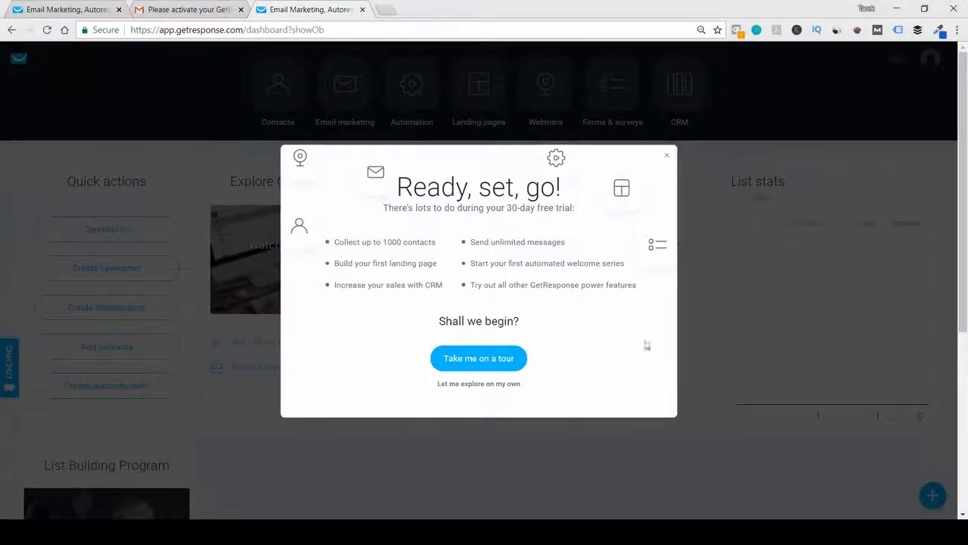
# - Dismiss the welcome tour offer, open the Contacts section and close the other browser tabs
pyautogui.click(667, 156)
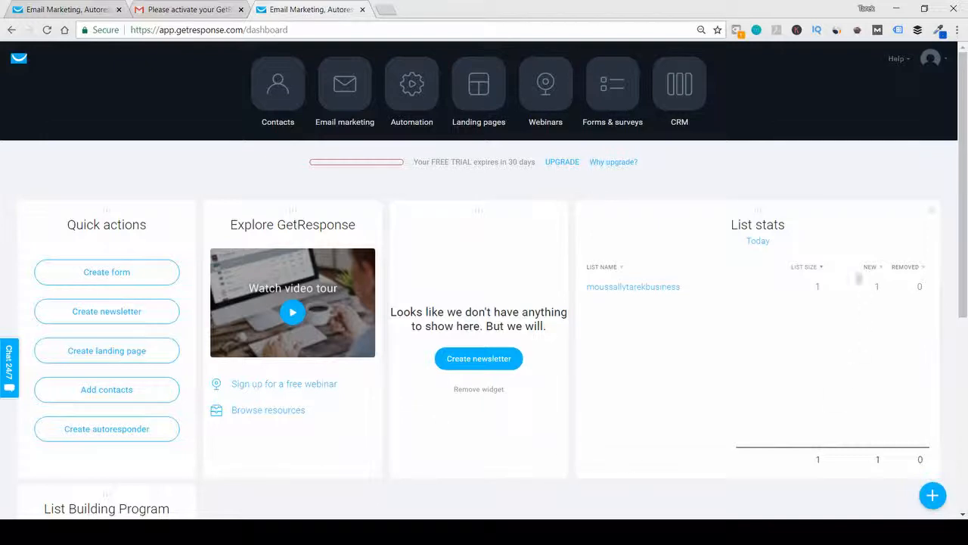
pyautogui.scroll(-5, 358, 183)
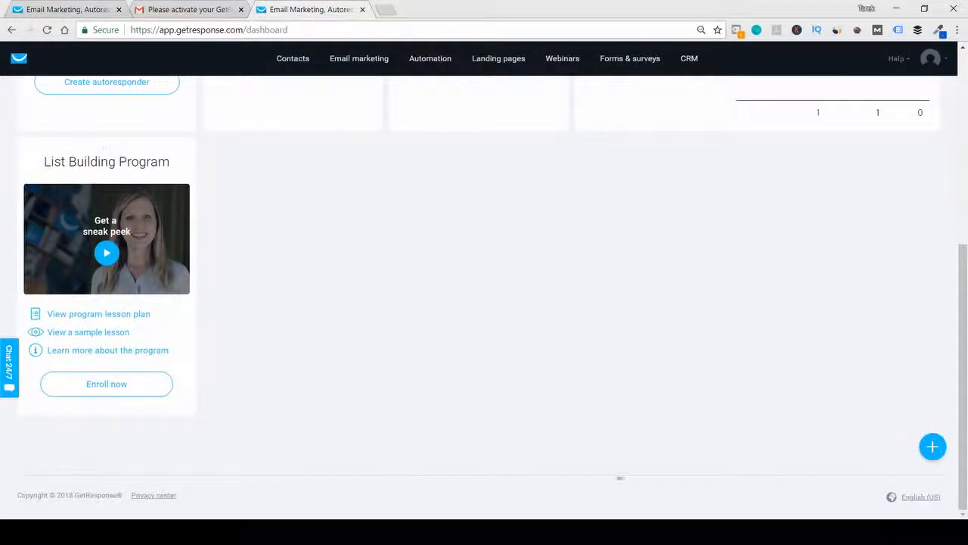
pyautogui.scroll(5, 620, 476)
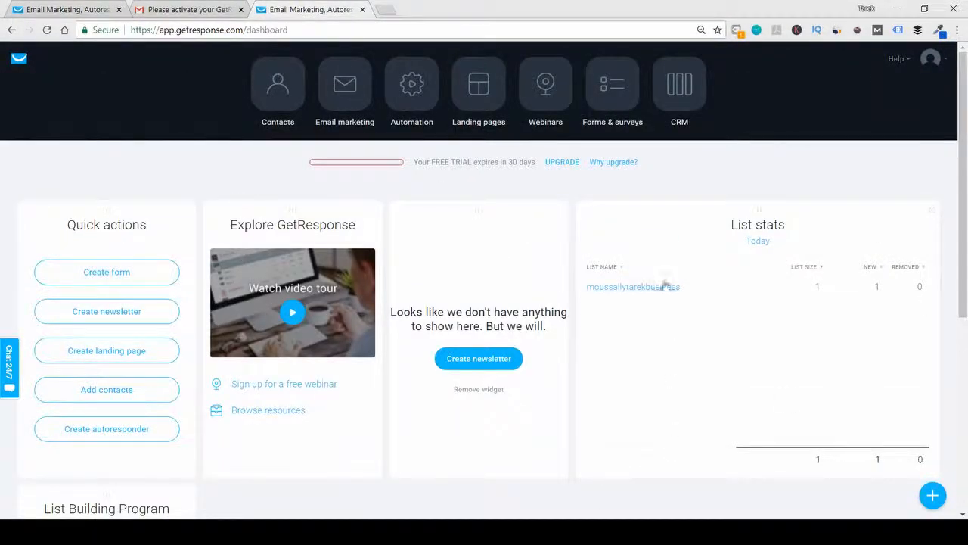
pyautogui.click(280, 86)
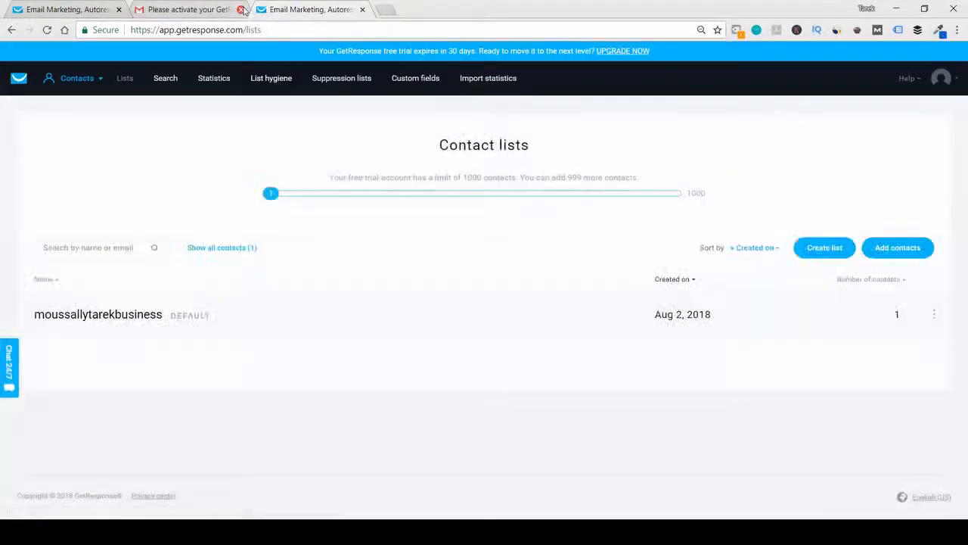
pyautogui.click(119, 10)
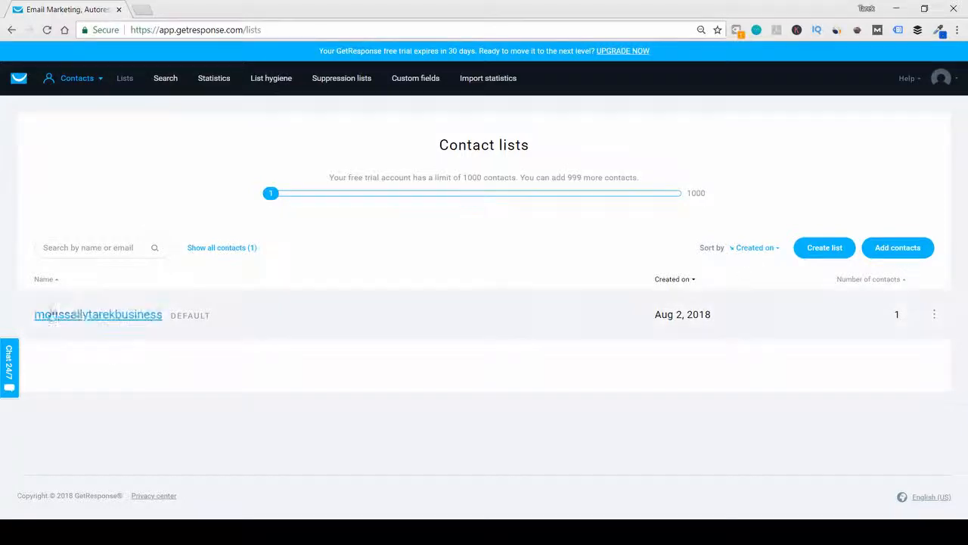
pyautogui.click(889, 253)
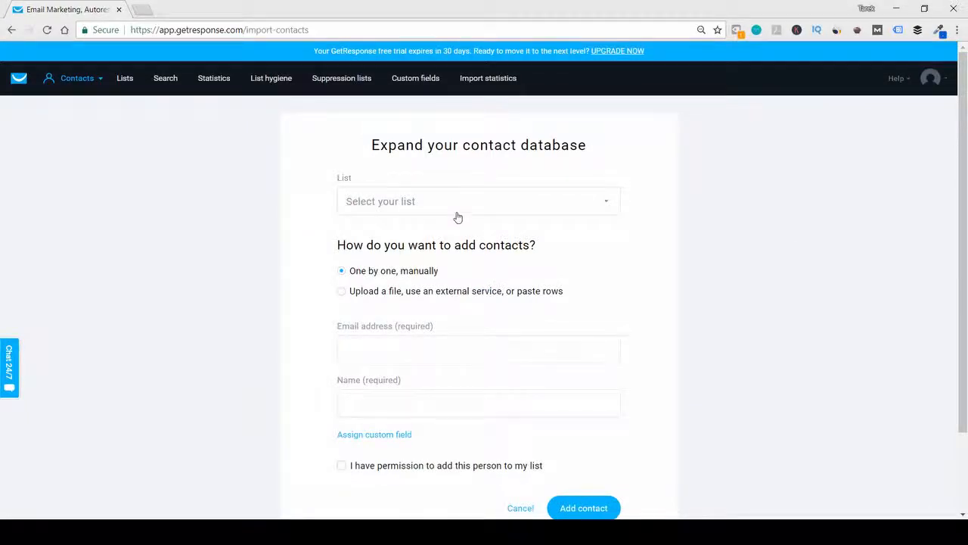
pyautogui.scroll(-2, 456, 216)
pyautogui.scroll(2, 457, 212)
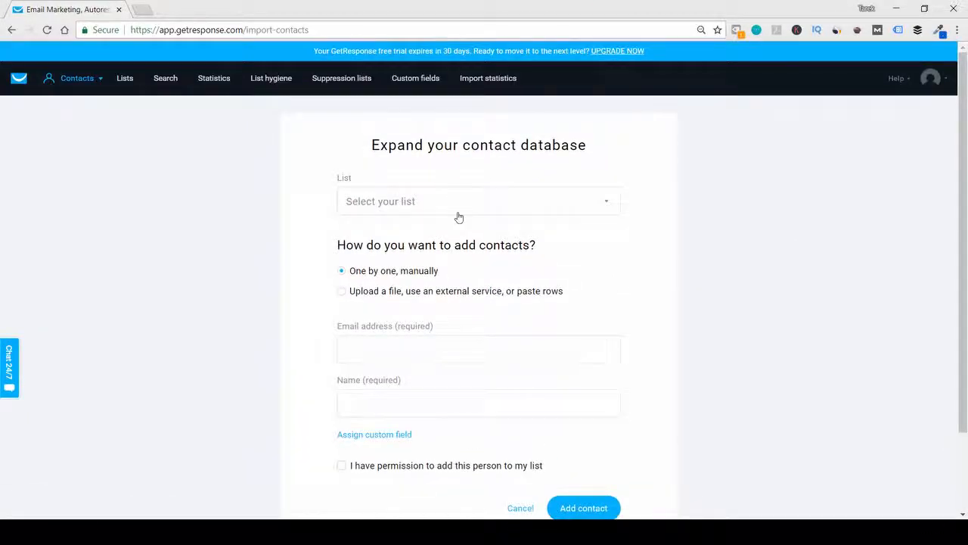
pyautogui.scroll(-2, 469, 265)
pyautogui.click(519, 416)
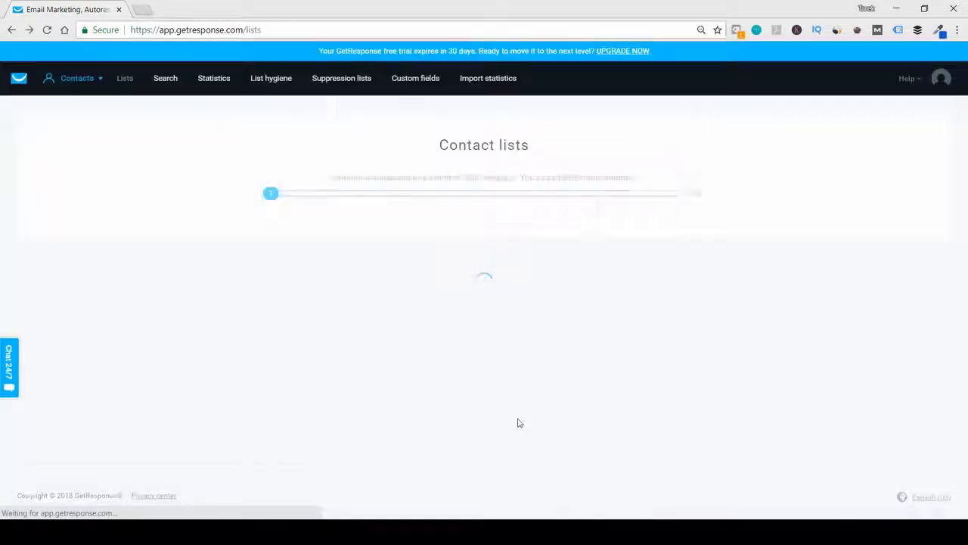
# - Create a new contact list named "email-list"
pyautogui.click(827, 248)
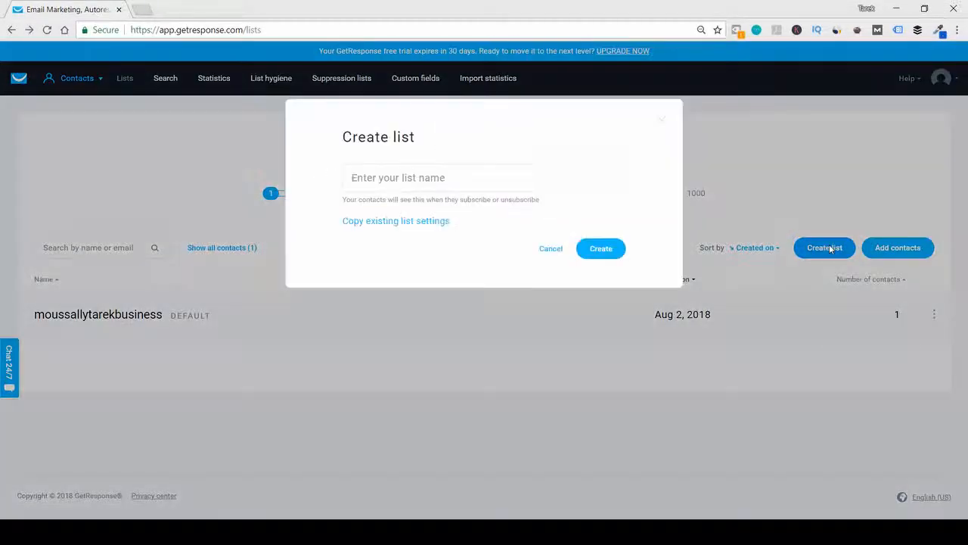
pyautogui.click(404, 177)
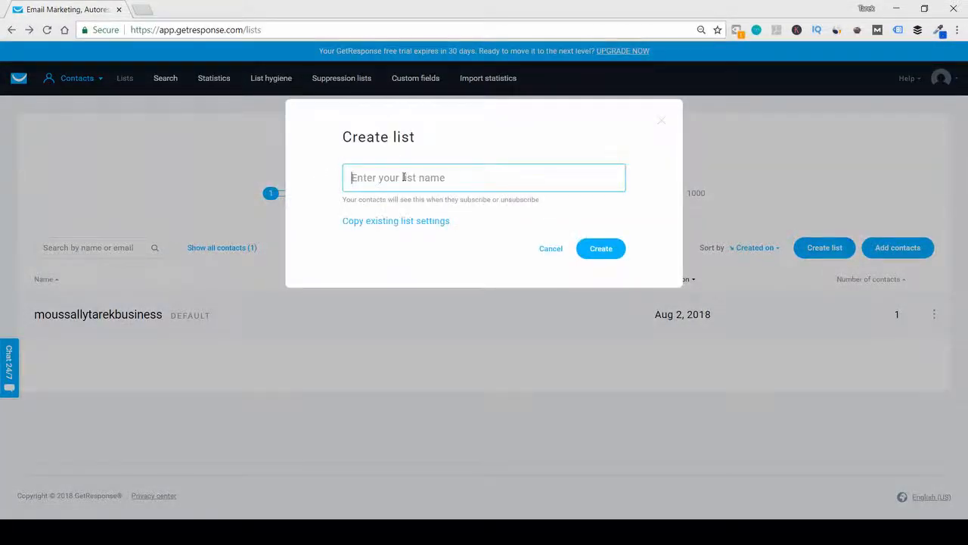
pyautogui.write('email-list')
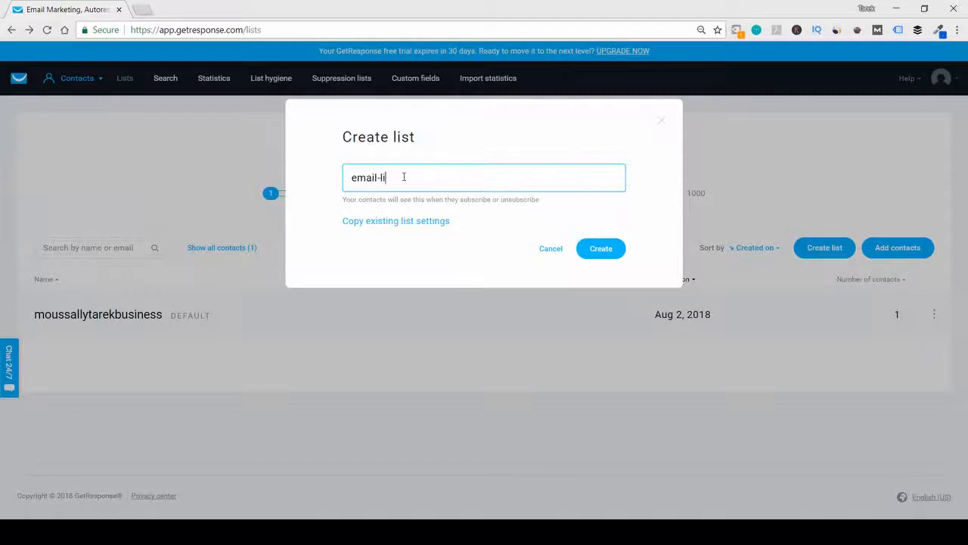
pyautogui.click(605, 252)
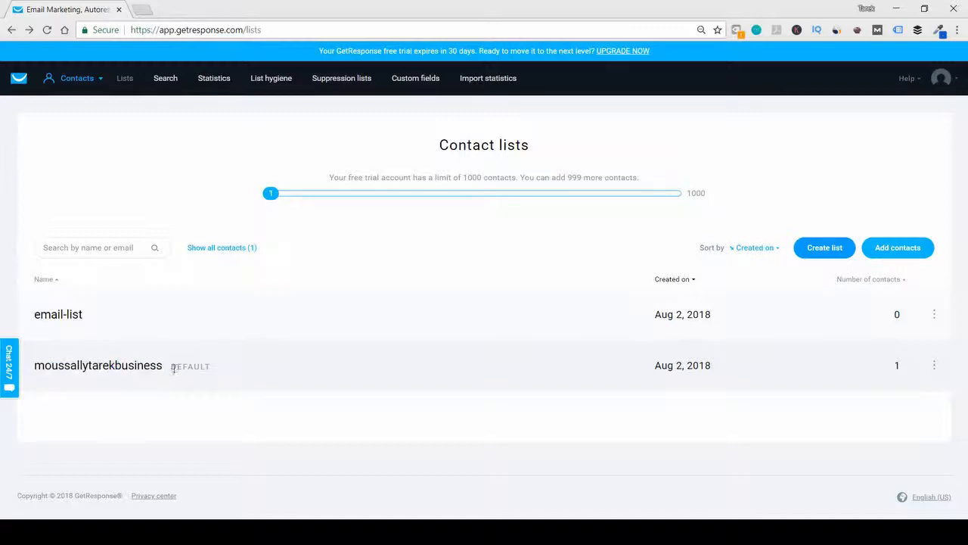
# - Open the settings of the default contact list and change its list name to "test-list2"
pyautogui.click(933, 365)
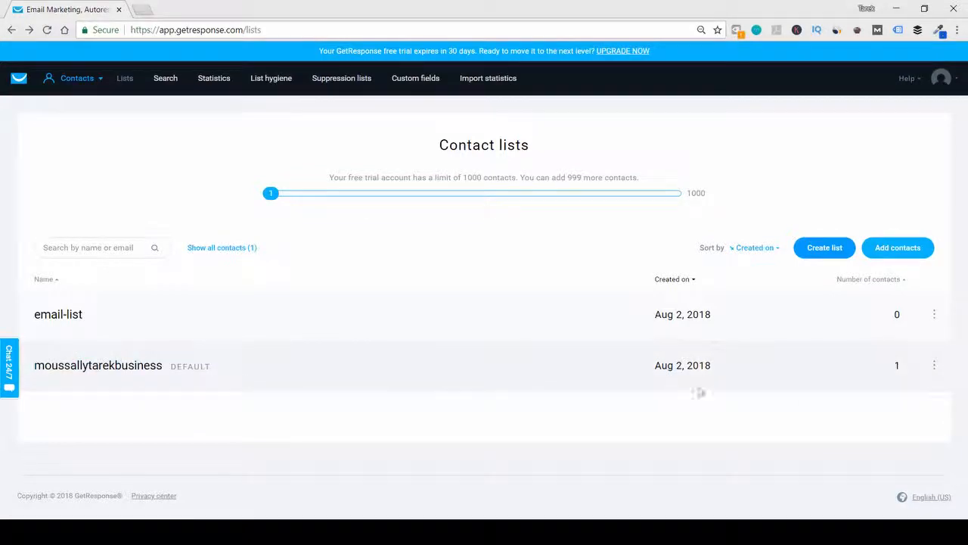
pyautogui.click(931, 362)
pyautogui.click(934, 365)
pyautogui.click(934, 367)
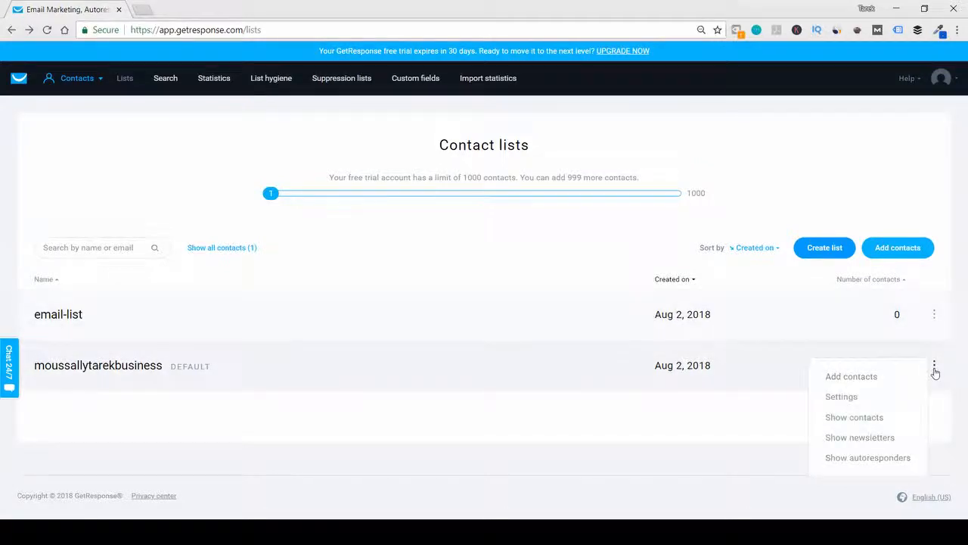
pyautogui.click(855, 397)
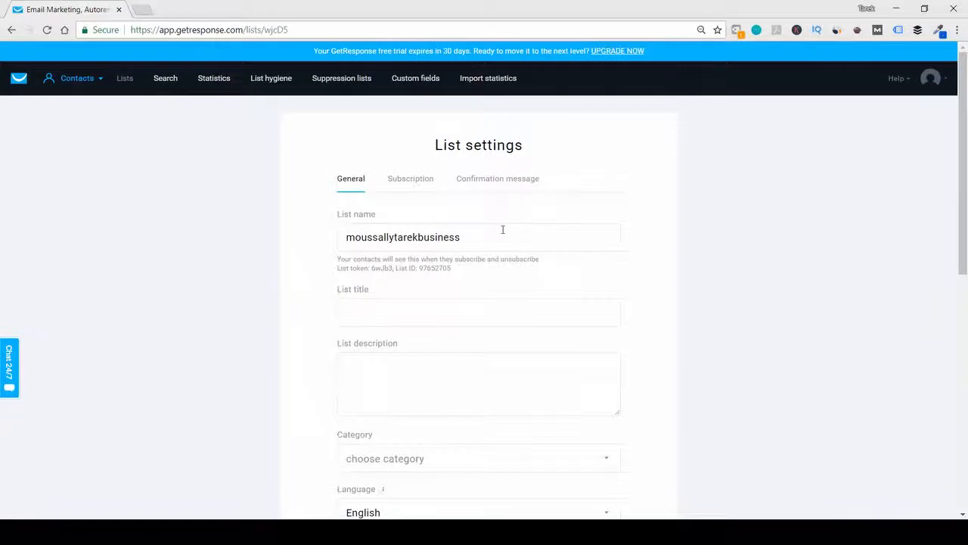
pyautogui.moveTo(502, 229); pyautogui.dragTo(341, 229)
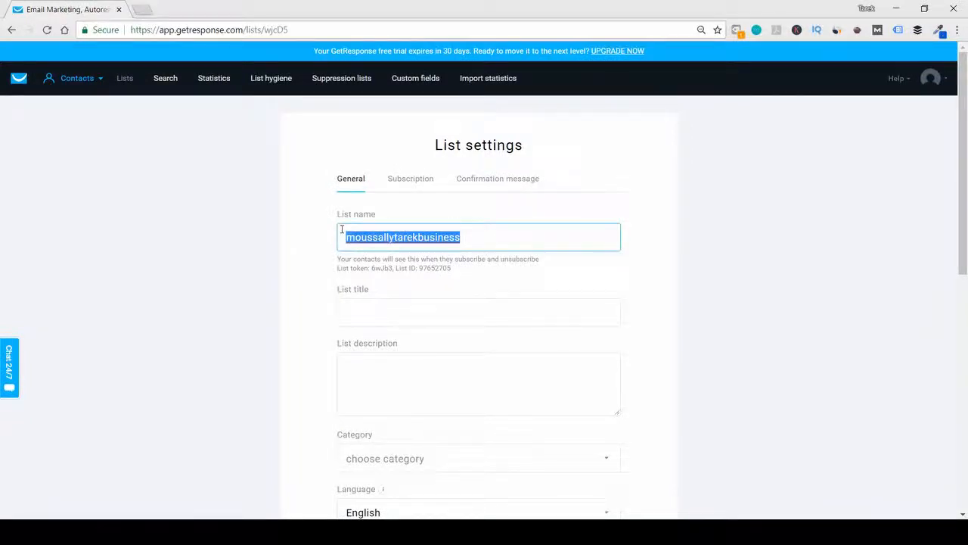
pyautogui.write('test')
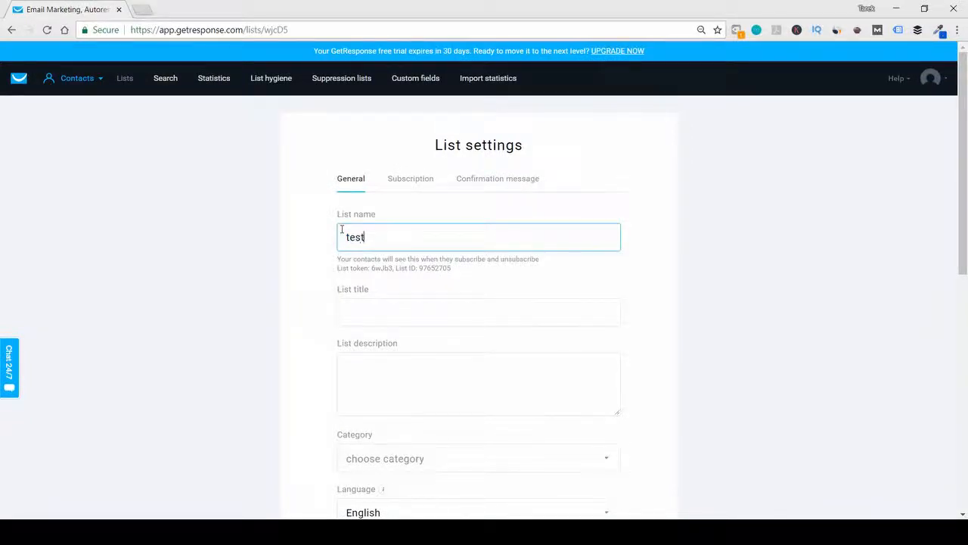
pyautogui.write('-list2')
# - Look through the remaining general settings of the list and try to save them
pyautogui.scroll(-4, 350, 293)
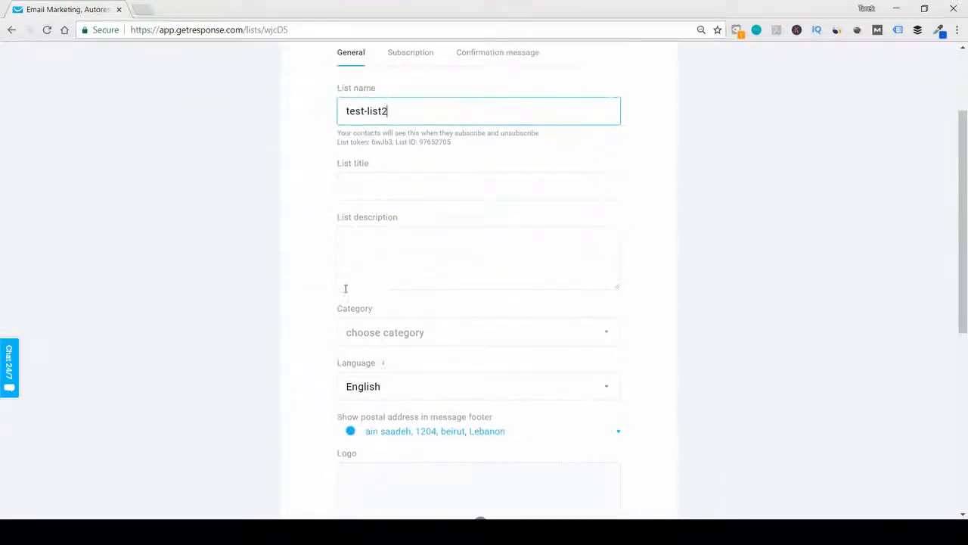
pyautogui.scroll(1, 411, 145)
pyautogui.middleClick(410, 144)
pyautogui.click(410, 144)
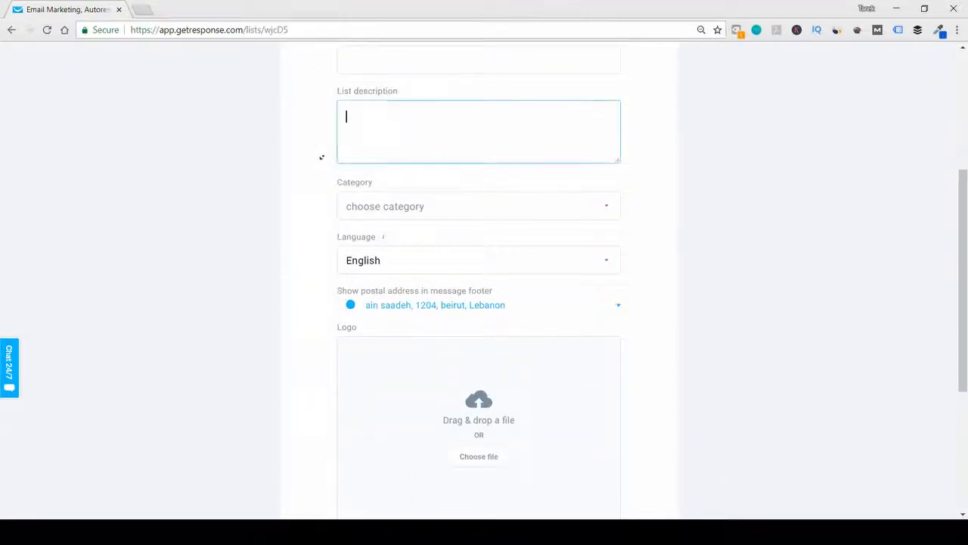
pyautogui.scroll(-3, 313, 168)
pyautogui.scroll(2, 313, 169)
pyautogui.scroll(-3, 311, 169)
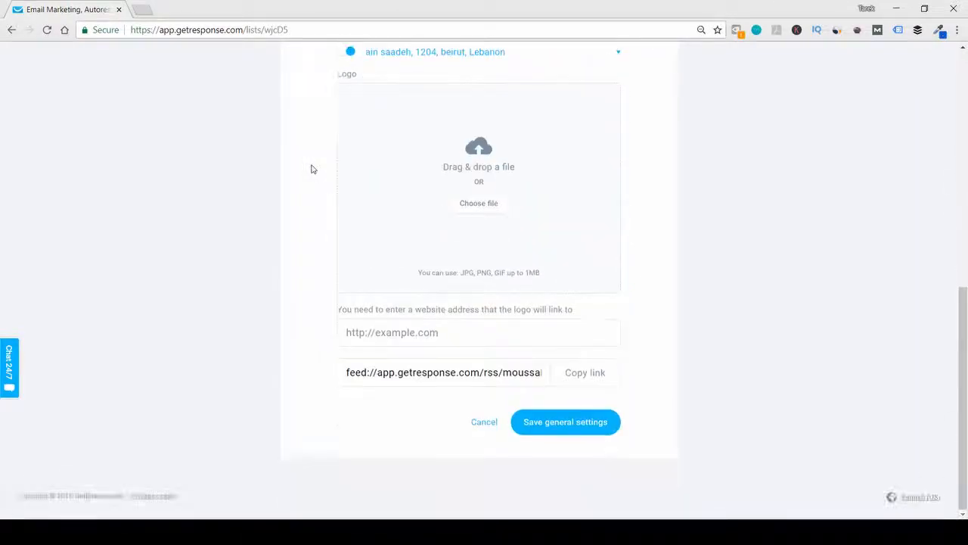
pyautogui.click(548, 430)
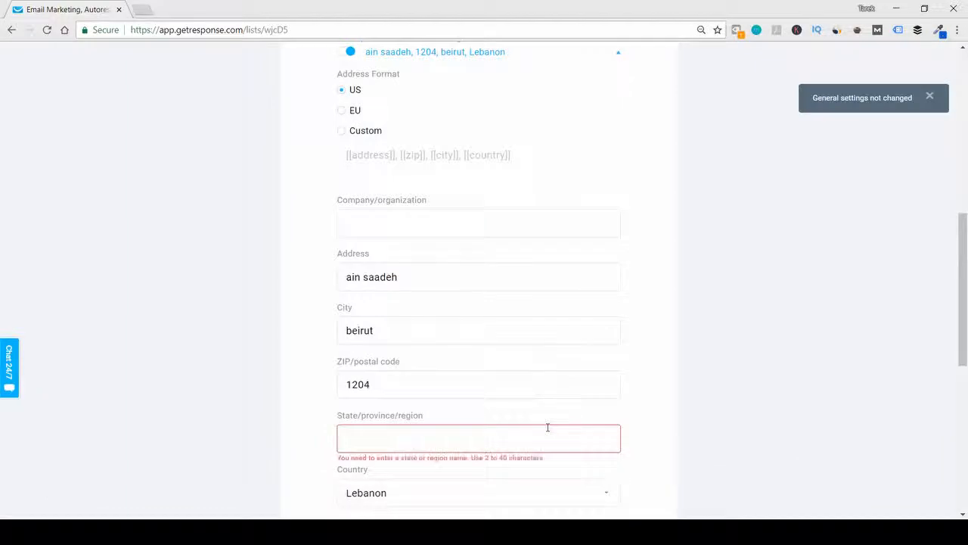
# - Fill in the state/province/region of the footer postal address, save the general settings and return to the contact lists
pyautogui.write('b')
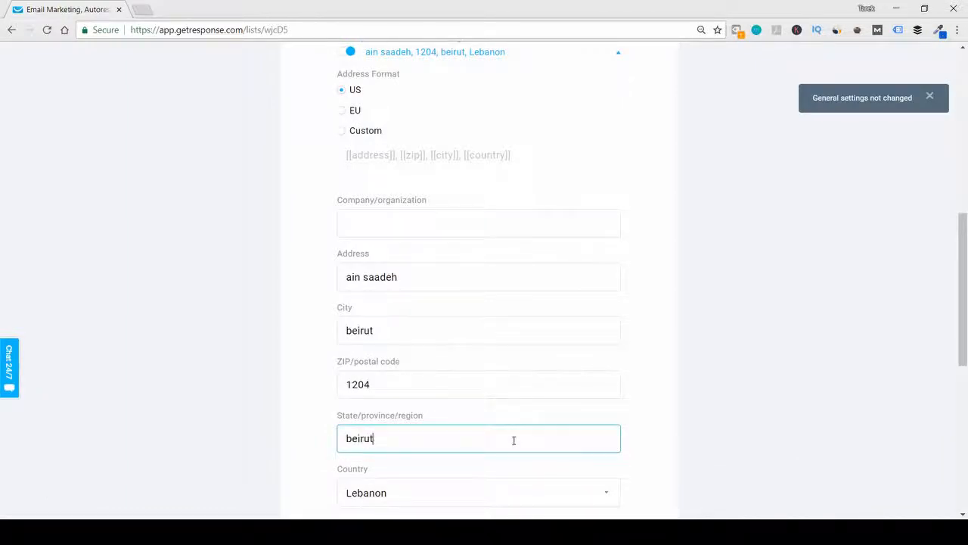
pyautogui.write('eirut')
pyautogui.scroll(-6, 512, 428)
pyautogui.click(571, 421)
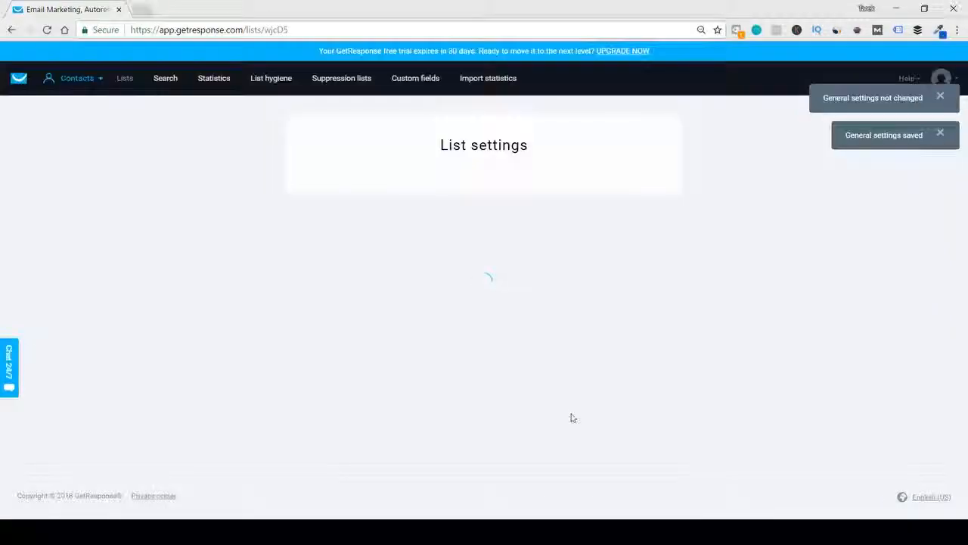
pyautogui.scroll(-6, 549, 382)
pyautogui.scroll(-6, 549, 382)
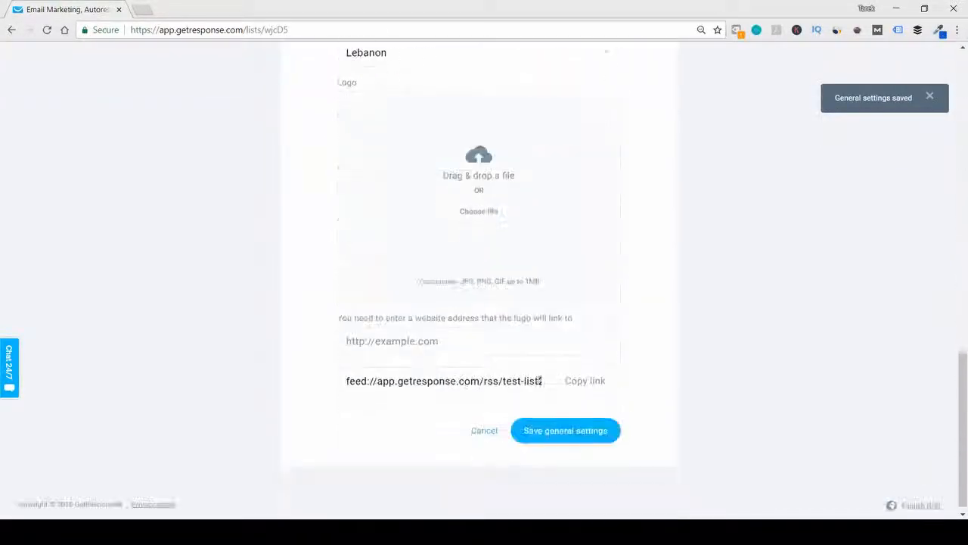
pyautogui.click(484, 430)
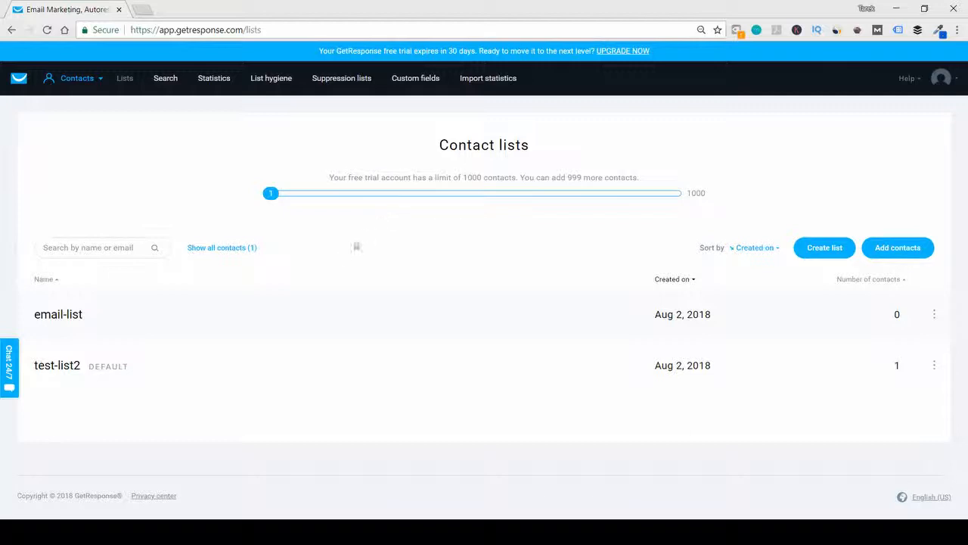
# - View the contacts of test-list2, switch to the simple search and return to the contact lists
pyautogui.click(63, 370)
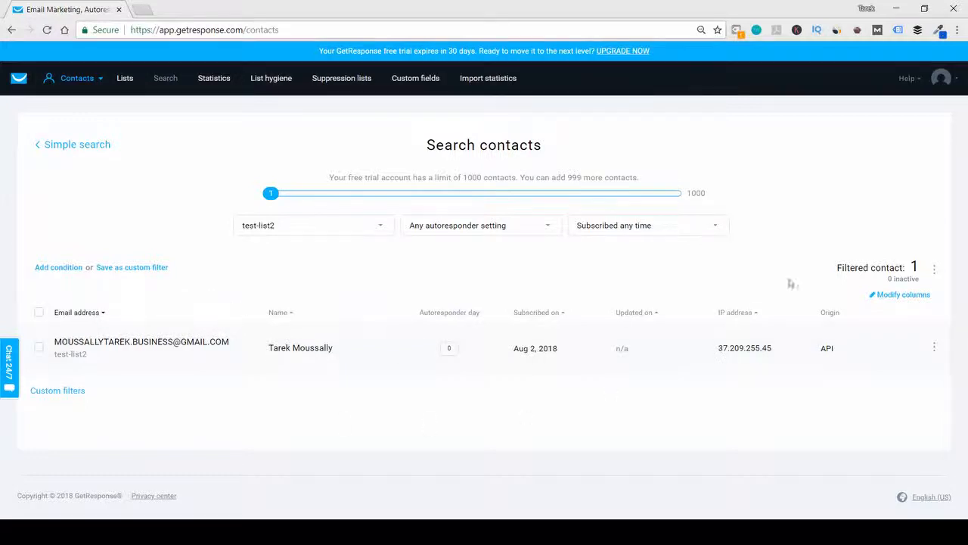
pyautogui.click(60, 144)
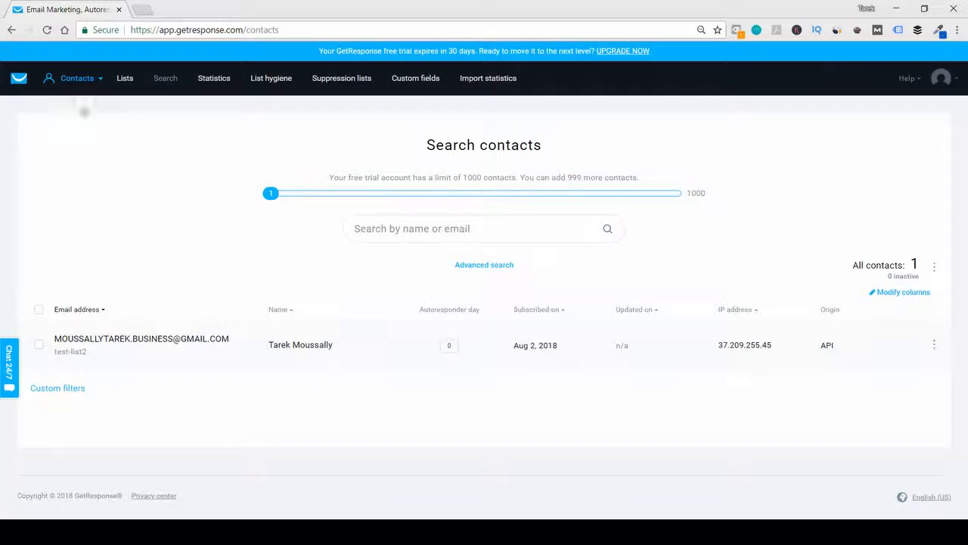
pyautogui.click(50, 79)
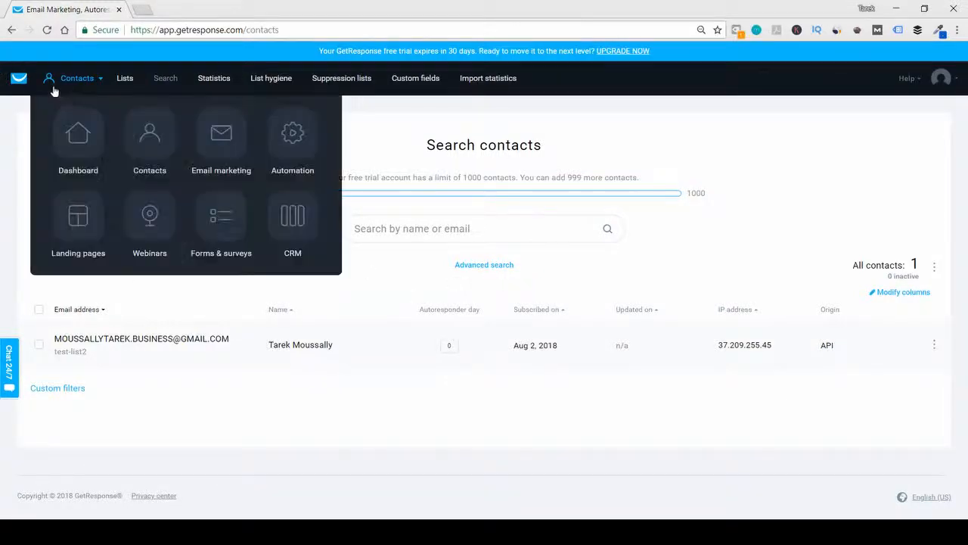
pyautogui.click(149, 135)
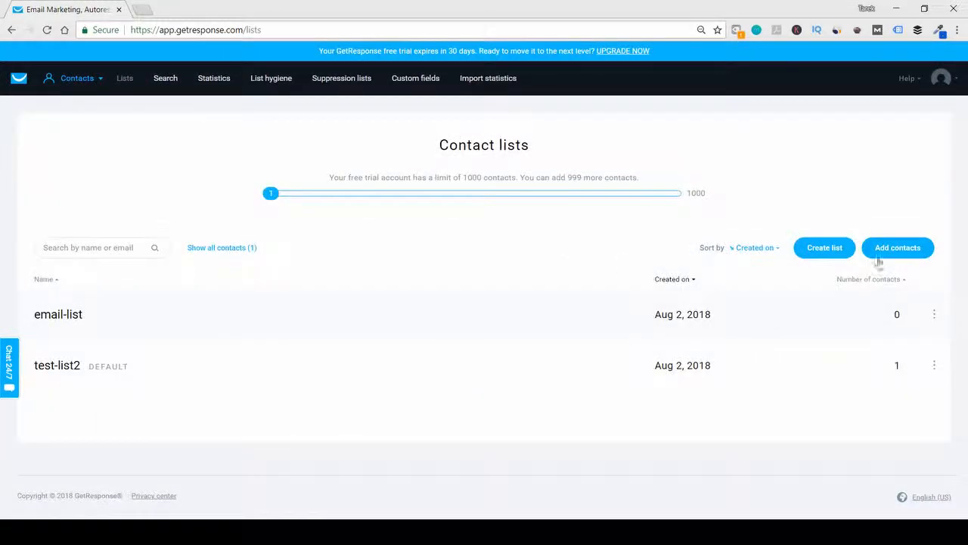
# - Start adding contacts to test-list2 and choose to upload a file, use an external service, or paste rows
pyautogui.click(875, 256)
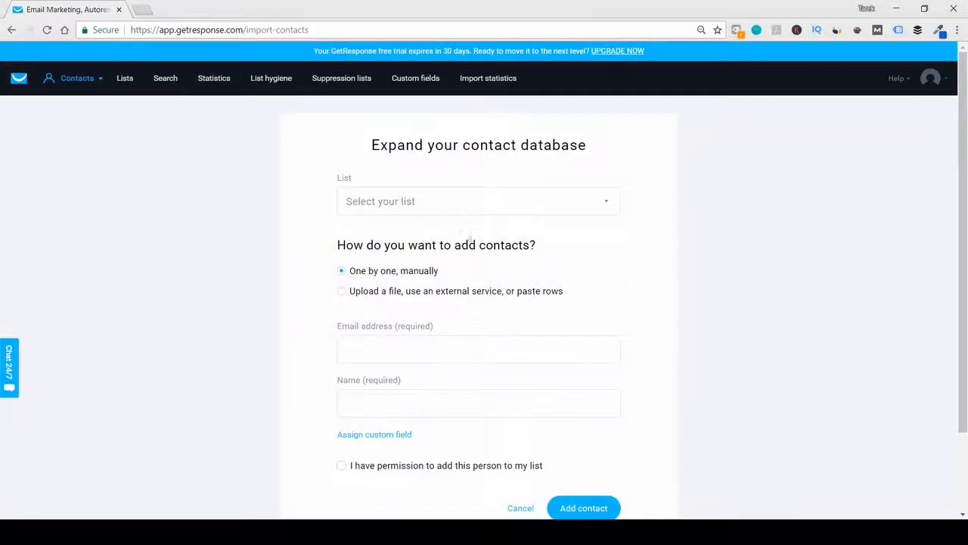
pyautogui.click(458, 209)
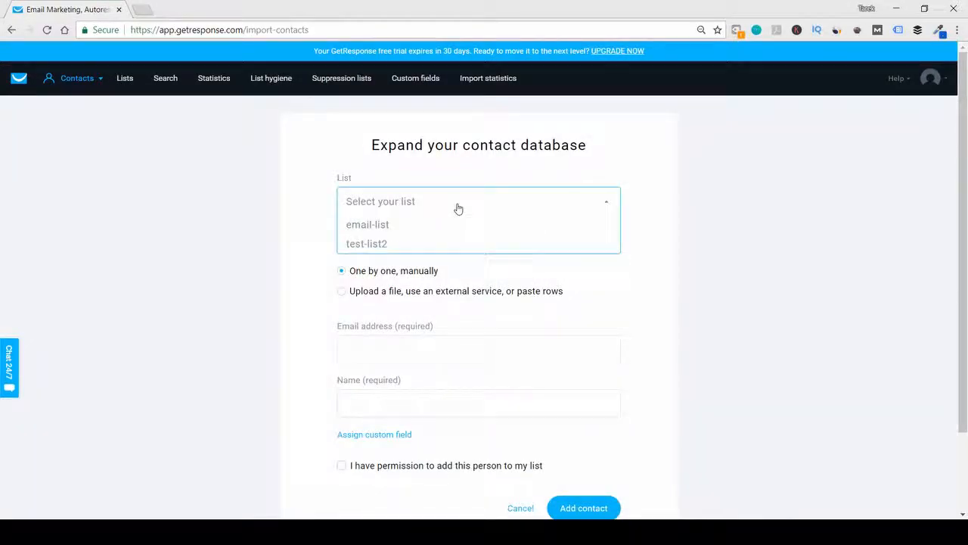
pyautogui.click(378, 245)
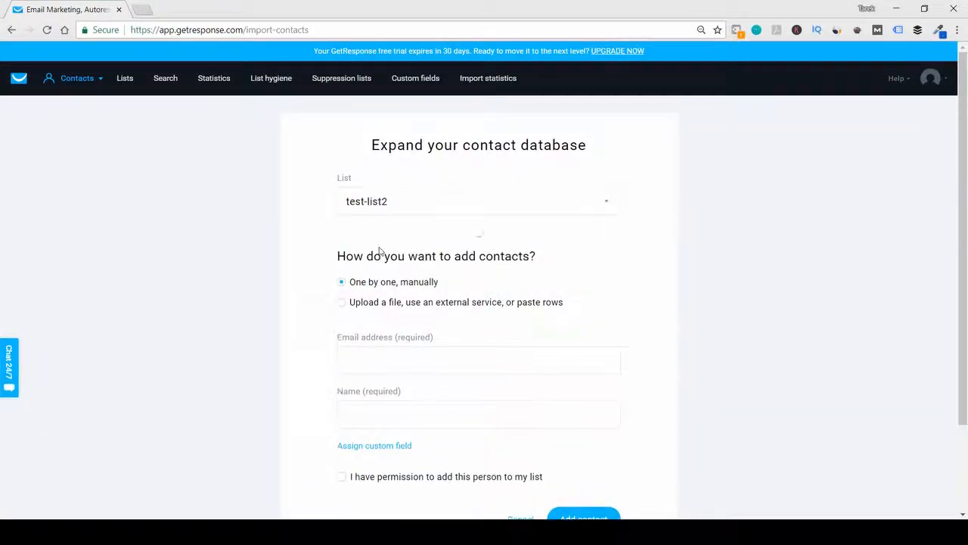
pyautogui.scroll(-1, 361, 236)
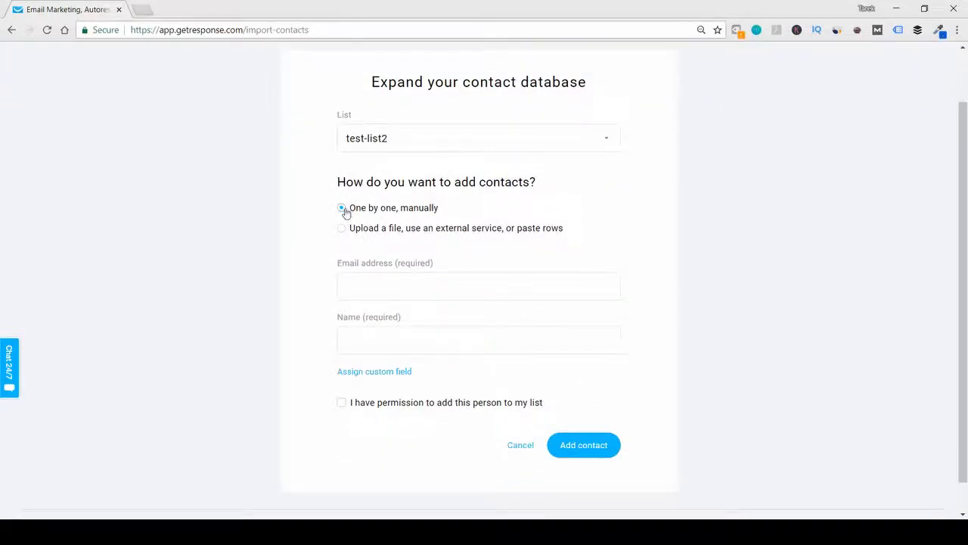
pyautogui.click(342, 229)
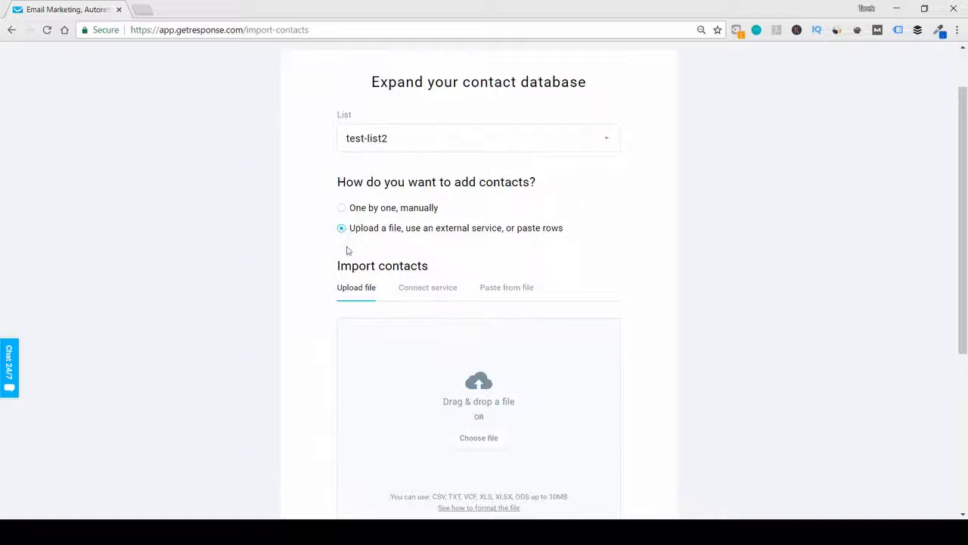
# - Try to add one contact manually to test-list2 with a placeholder email and name and permission confirmed, then return to the contact lists
pyautogui.click(342, 209)
pyautogui.click(385, 282)
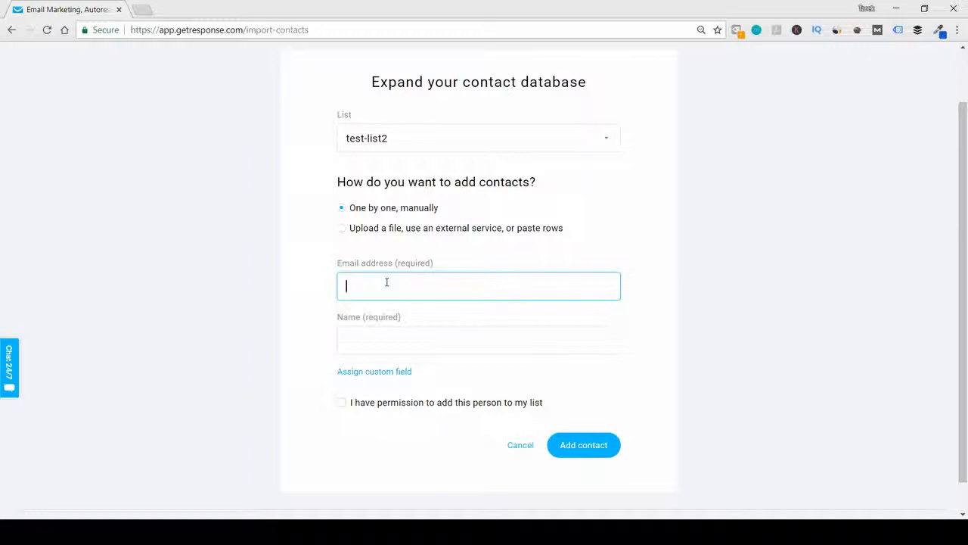
pyautogui.write('dsfsdf')
pyautogui.click(369, 339)
pyautogui.write('sdfsdf')
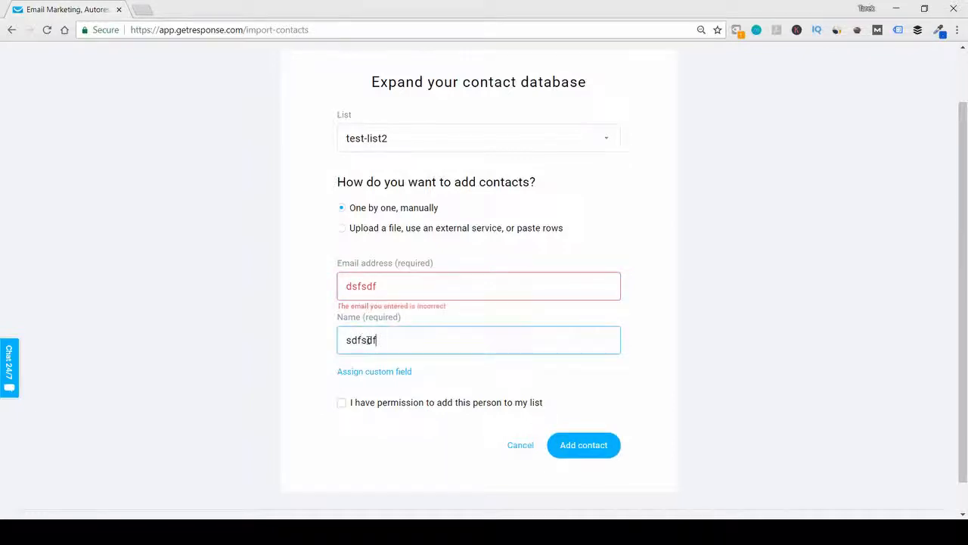
pyautogui.scroll(-1, 365, 343)
pyautogui.click(342, 368)
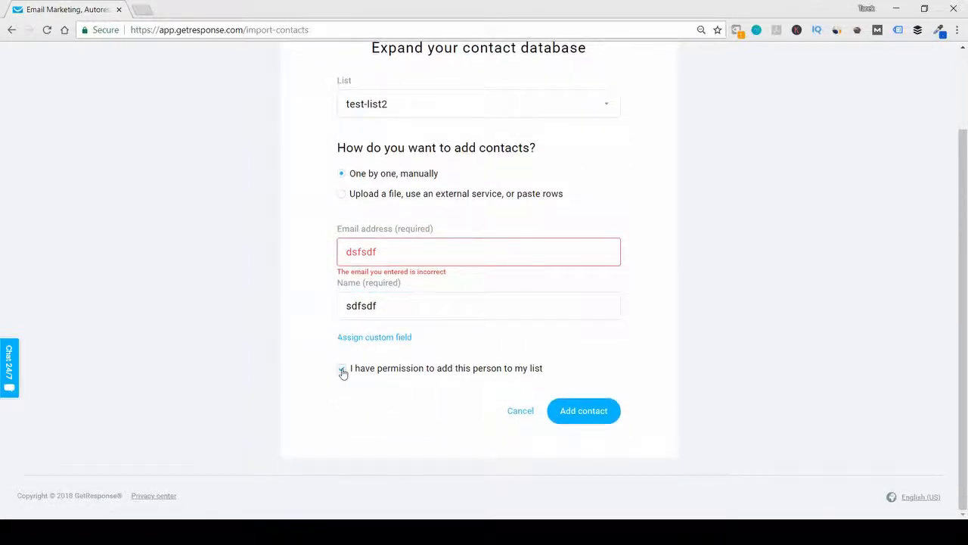
pyautogui.click(583, 411)
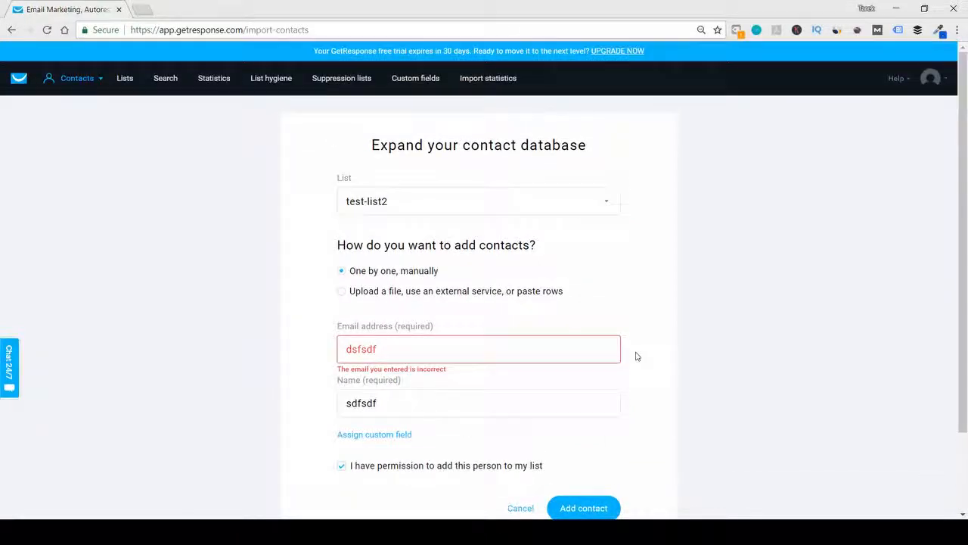
pyautogui.moveTo(79, 81)
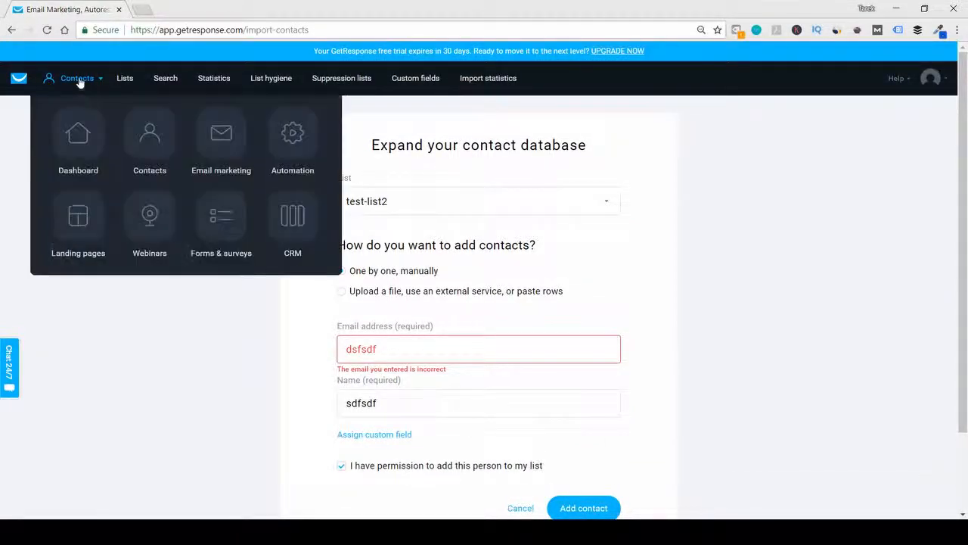
pyautogui.click(155, 144)
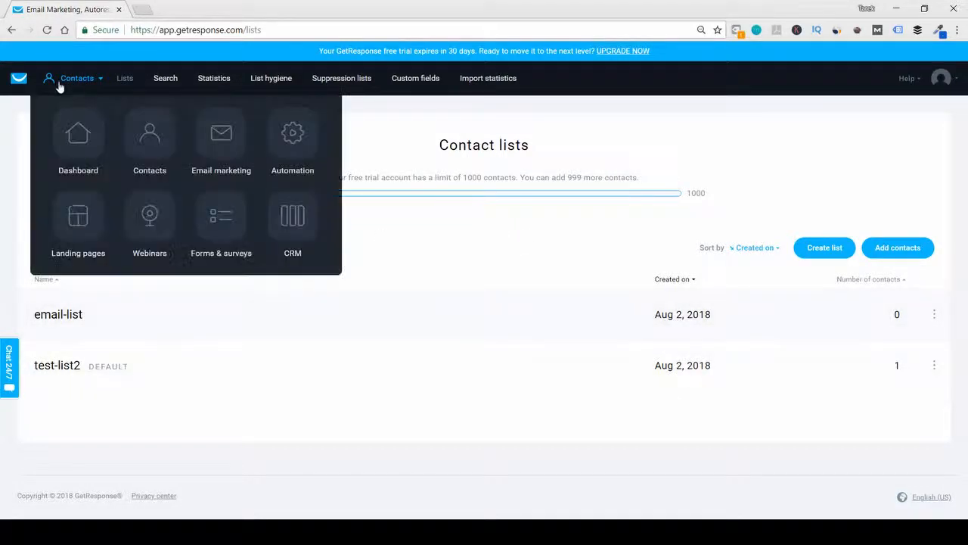
# - Start creating a newsletter in the email marketing section using the Drag-and-Drop Email Editor
pyautogui.moveTo(86, 83)
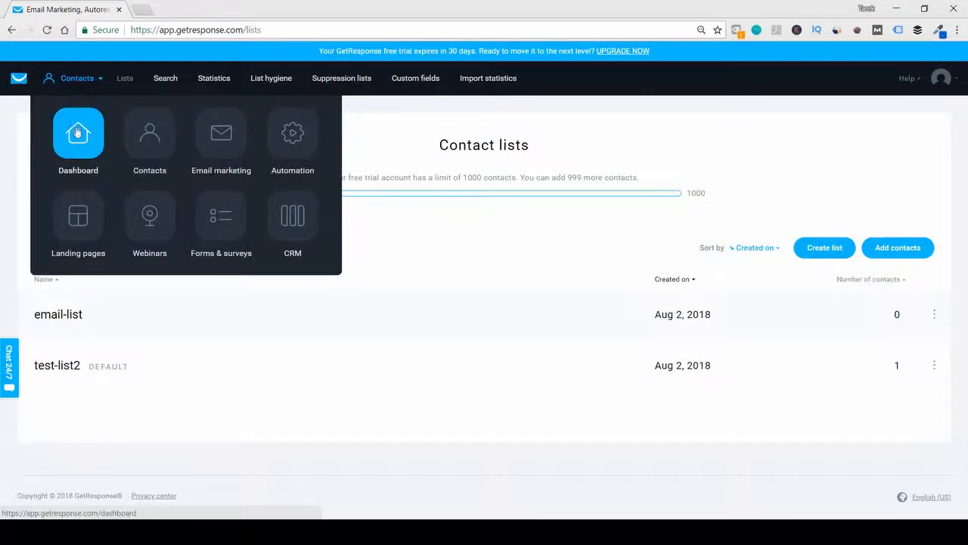
pyautogui.click(219, 145)
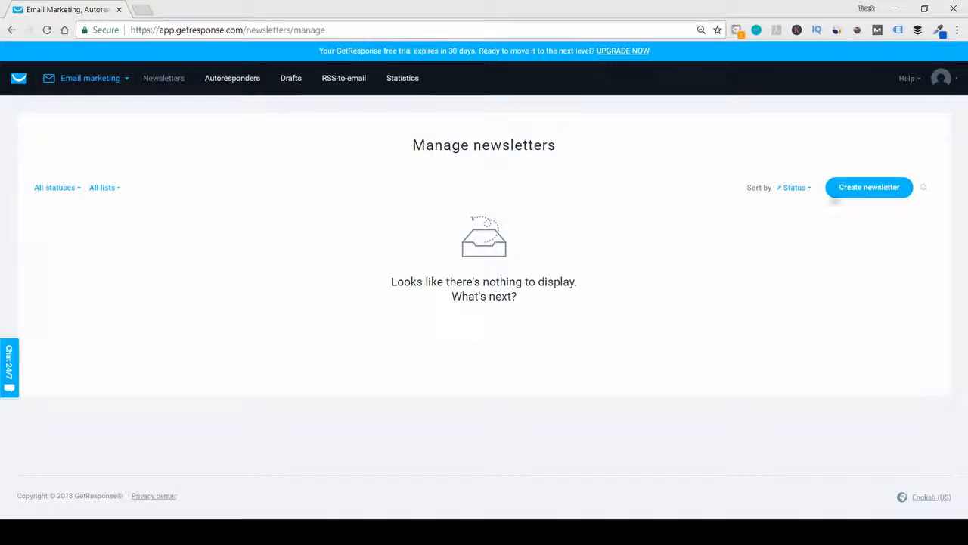
pyautogui.click(865, 189)
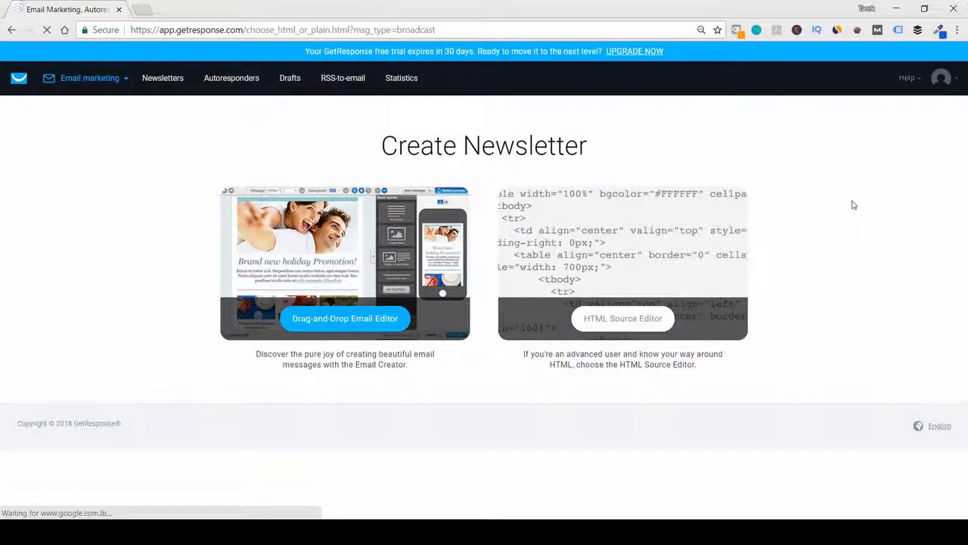
pyautogui.click(367, 325)
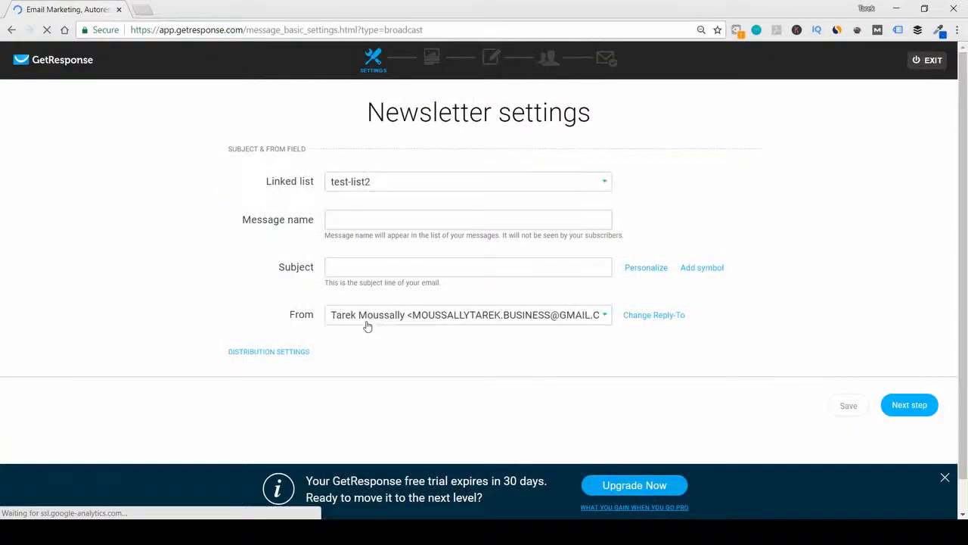
# - Set both the newsletter's message name and subject to "Setting up small goals" and continue to template selection
pyautogui.click(379, 219)
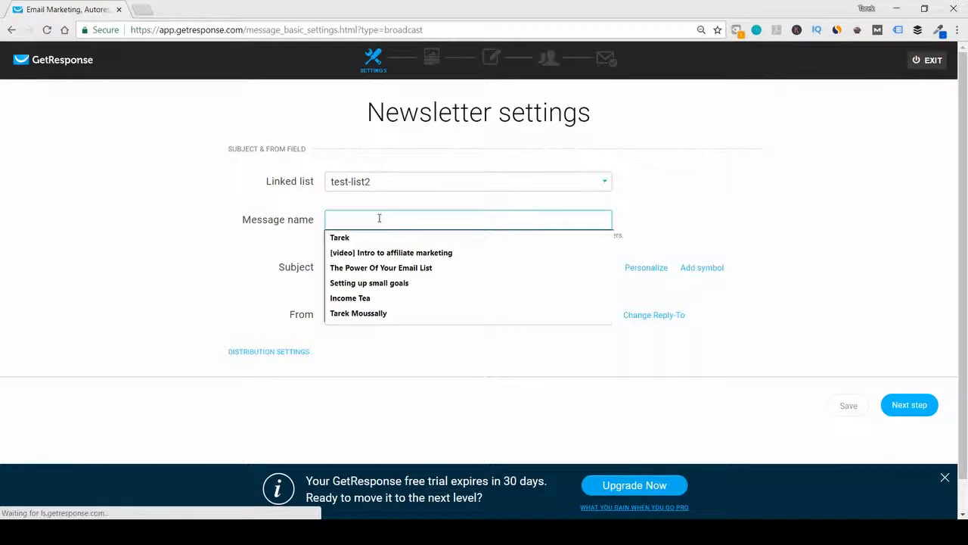
pyautogui.click(350, 285)
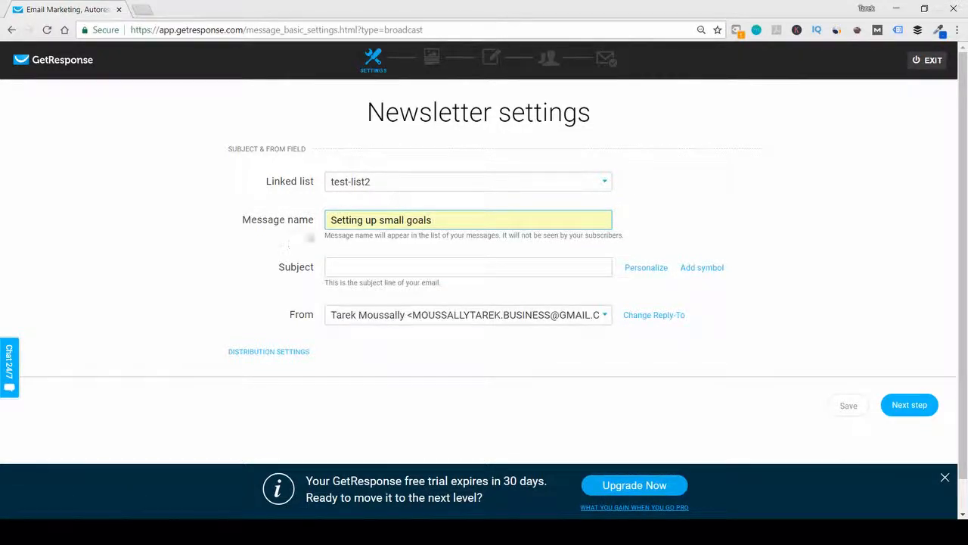
pyautogui.moveTo(437, 224); pyautogui.dragTo(311, 227)
pyautogui.hotkey('ctrl', 'c')
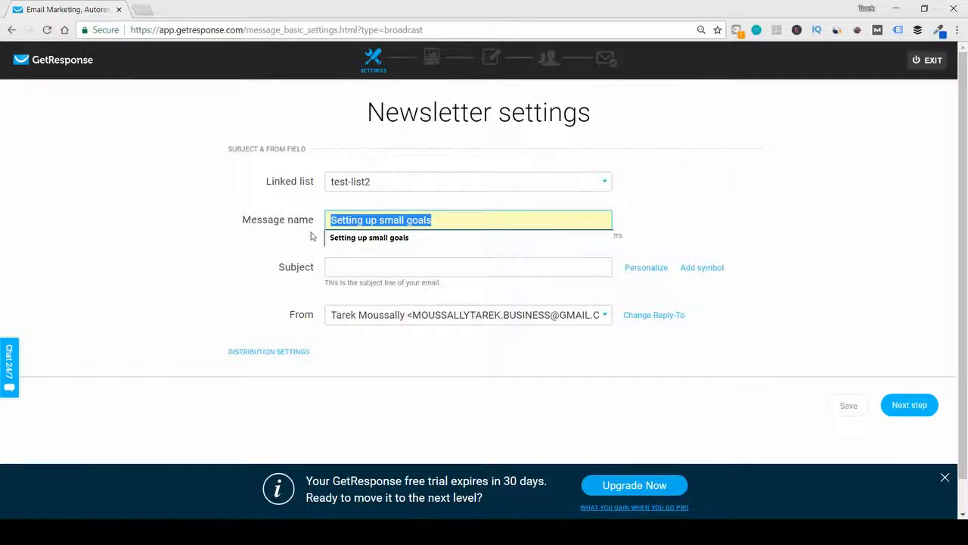
pyautogui.click(335, 266)
pyautogui.hotkey('ctrl', 'v')
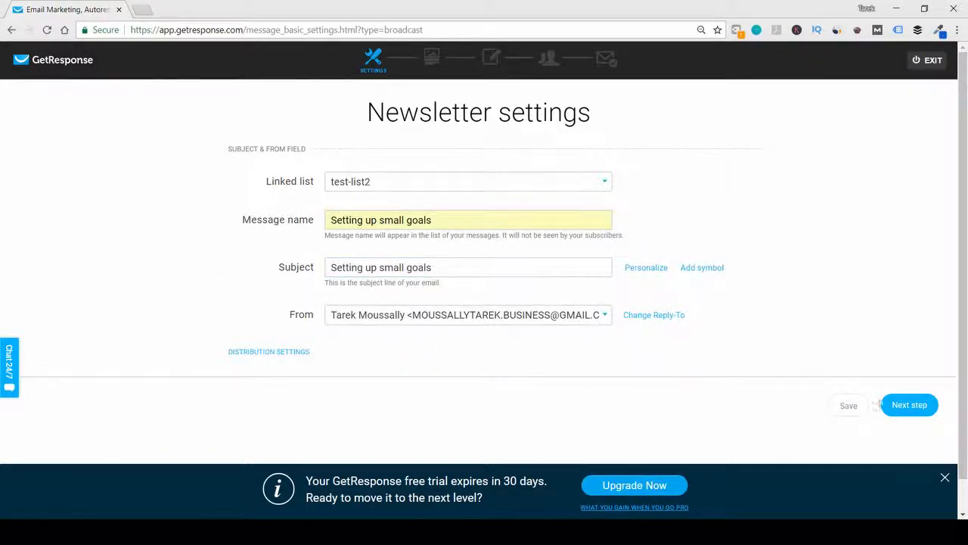
pyautogui.click(899, 411)
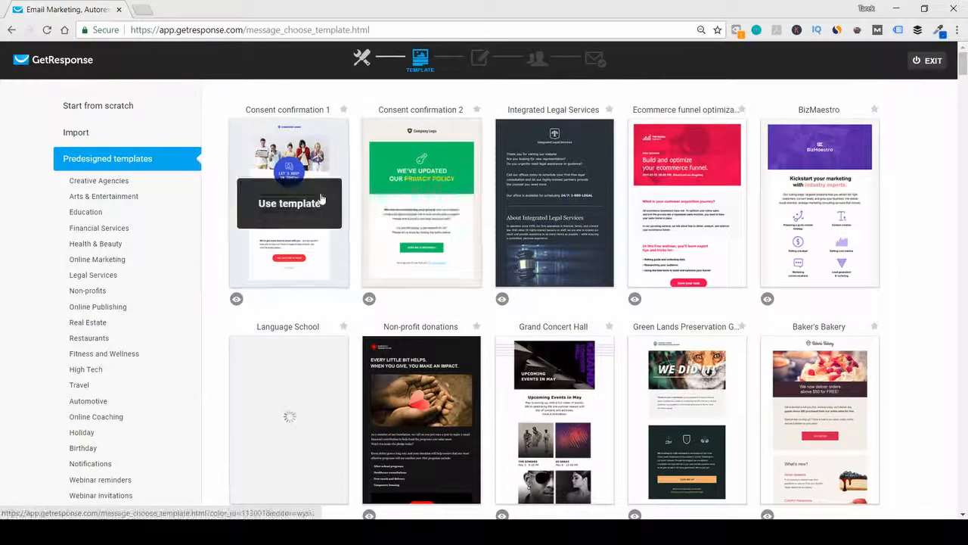
# - Browse the predesigned templates, switch to the start-from-scratch layouts and use the 1 column-3 template
pyautogui.scroll(-2, 792, 259)
pyautogui.scroll(-4, 792, 259)
pyautogui.scroll(4, 791, 257)
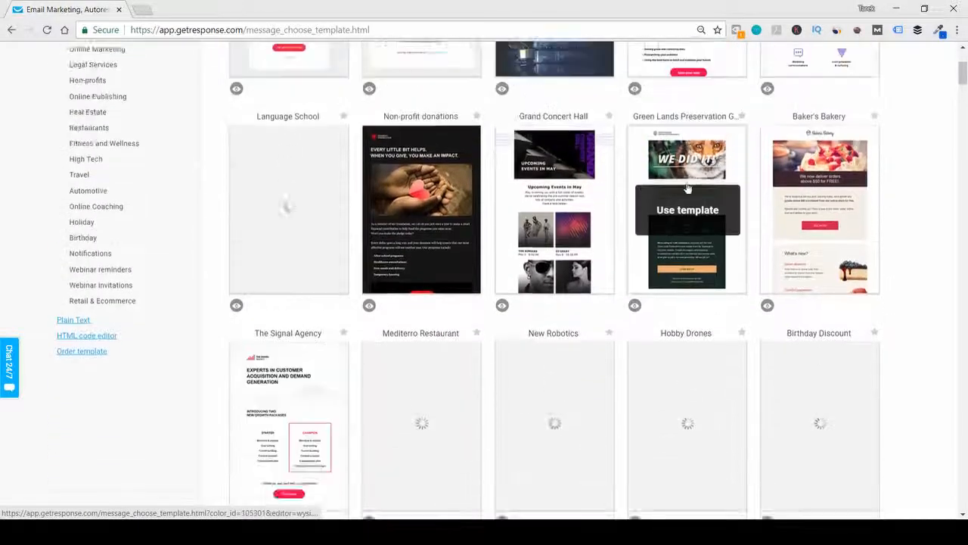
pyautogui.scroll(-4, 817, 454)
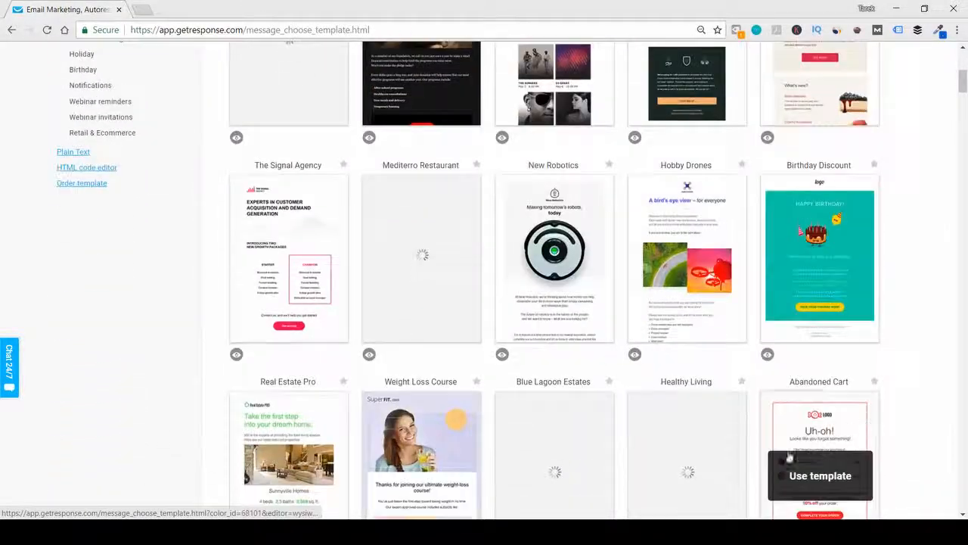
pyautogui.scroll(5, 575, 357)
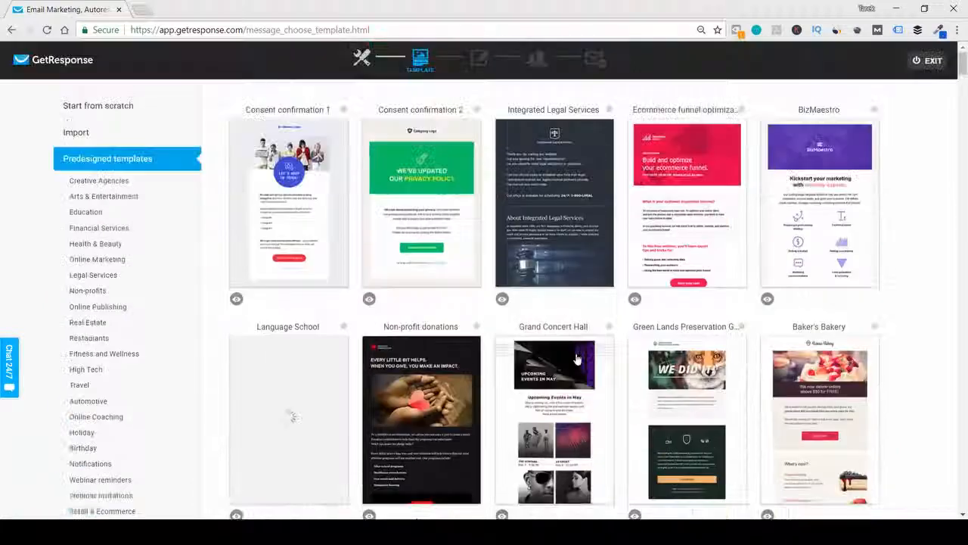
pyautogui.click(97, 107)
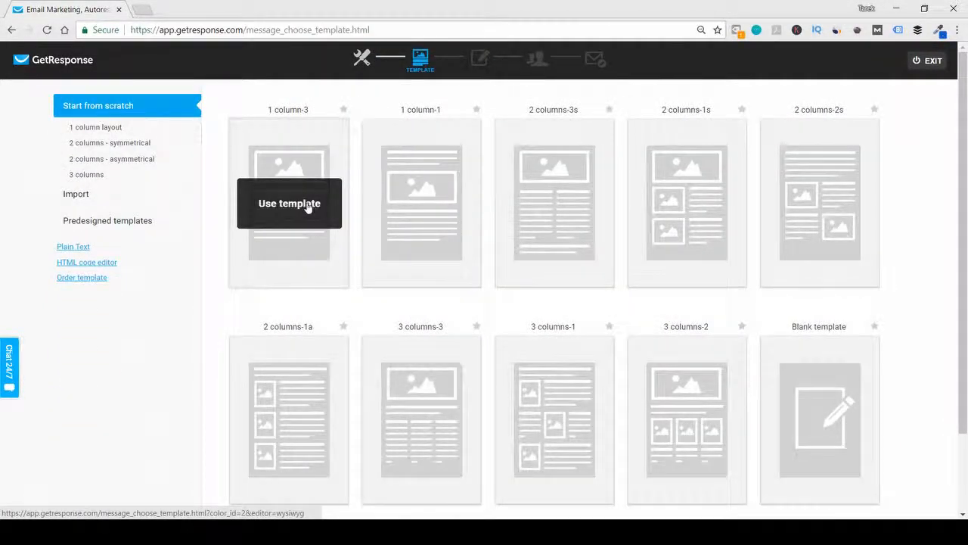
pyautogui.click(308, 208)
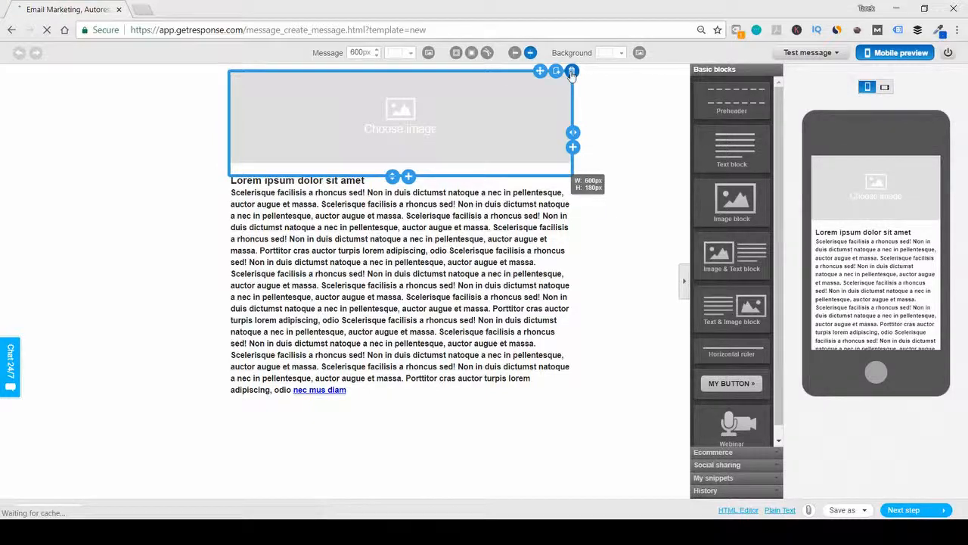
# - Delete the image block above the placeholder text and remove the bold formatting from all of that text
pyautogui.click(572, 71)
pyautogui.click(356, 133)
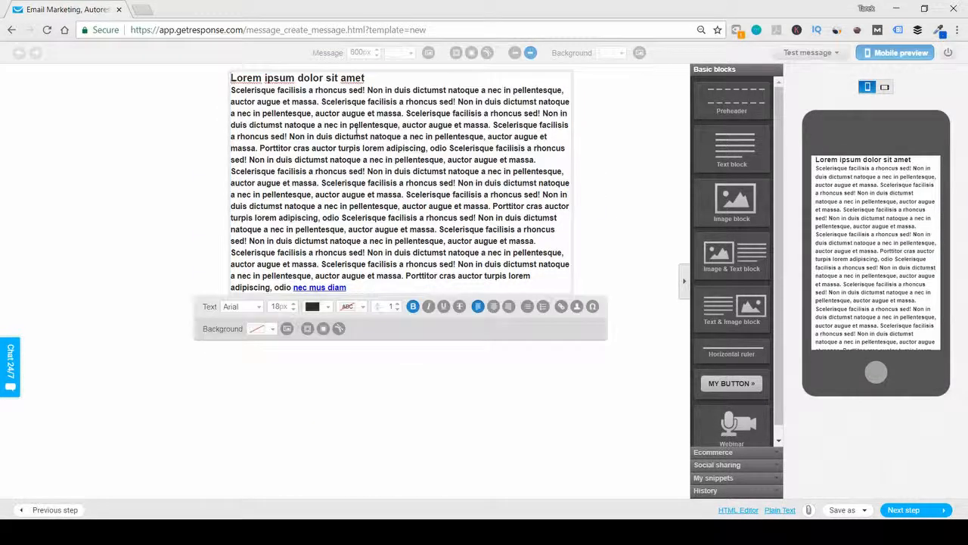
pyautogui.hotkey('ctrl', 'a')
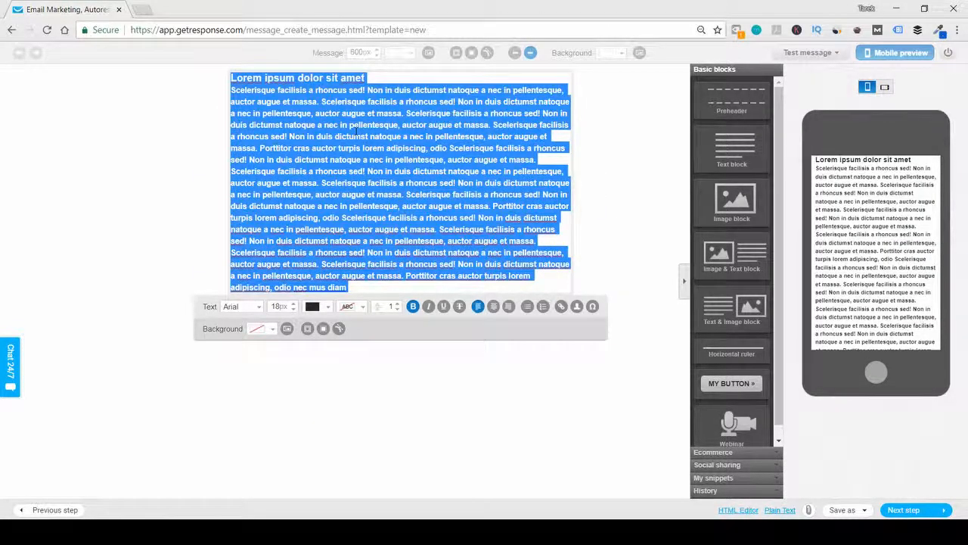
pyautogui.hotkey('ctrl', 'b')
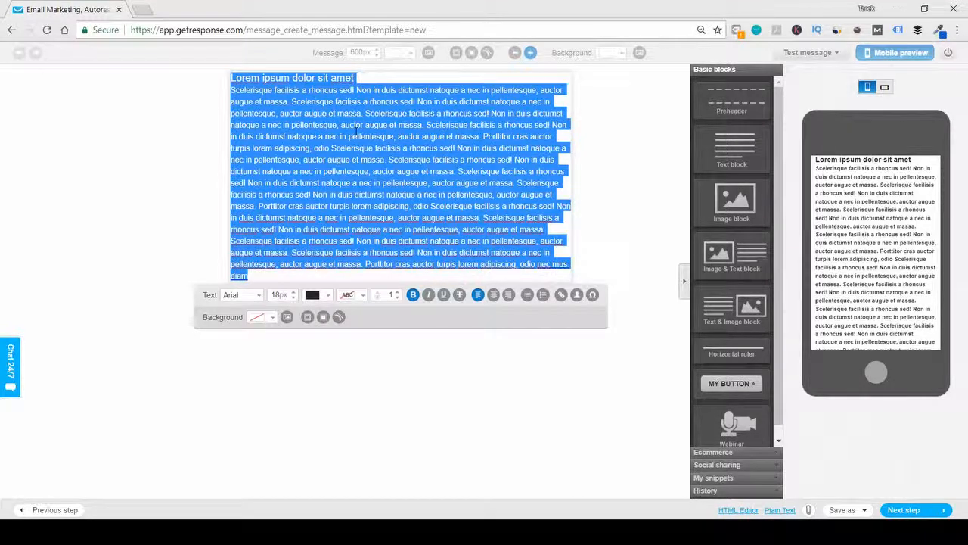
# - Replace the placeholder text with a "Hey ... here," greeting using the sender's first name and the line "in this email im going to test the newsletter."
pyautogui.write('Hey')
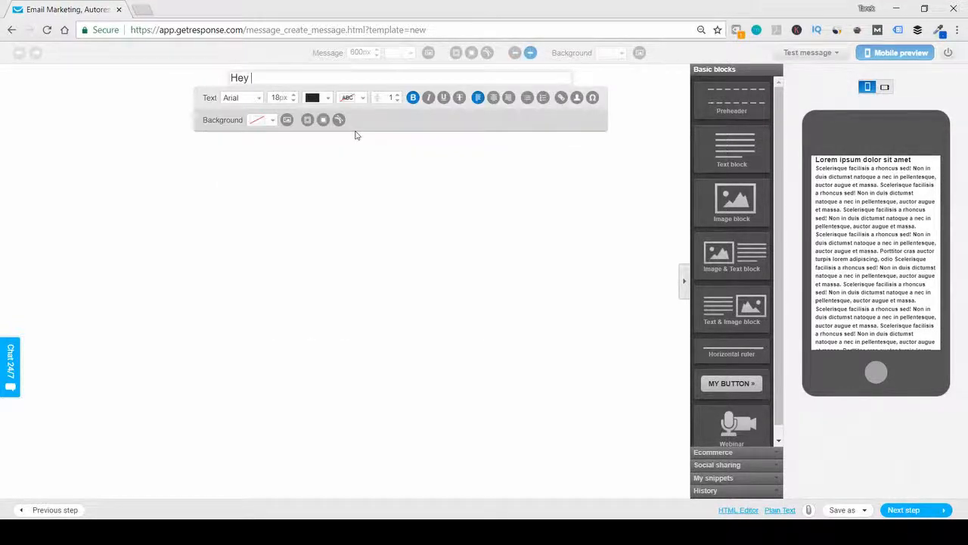
pyautogui.write(' Tarek here,')
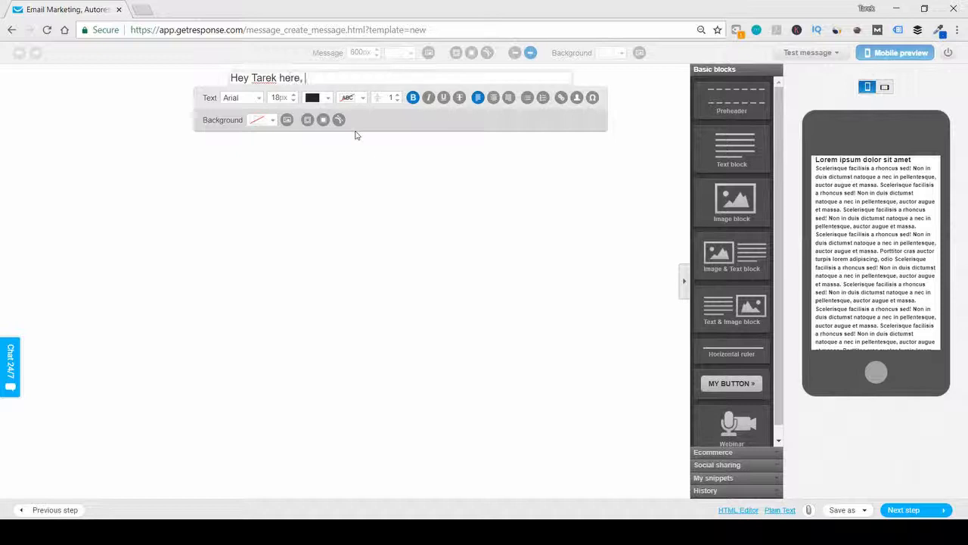
pyautogui.press('Return')
pyautogui.write('in this ')
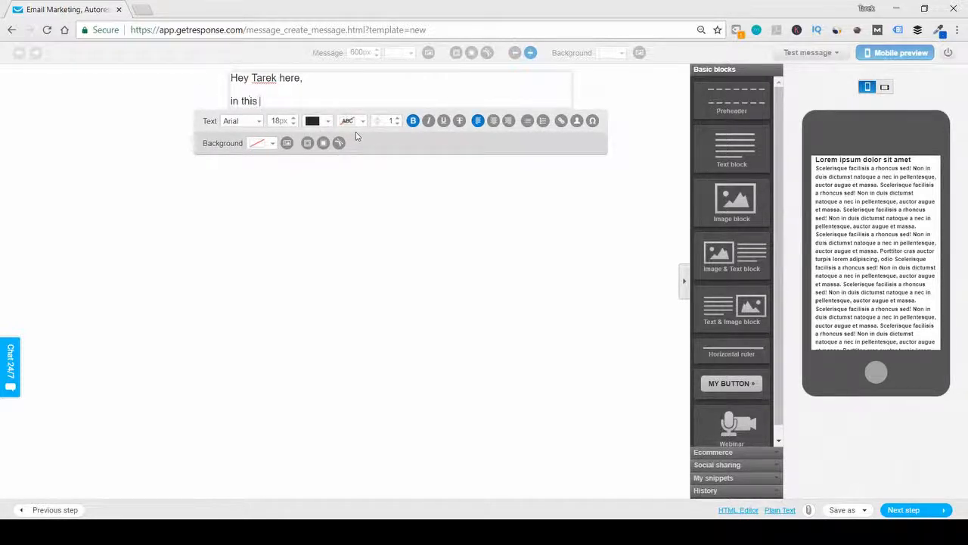
pyautogui.write('email im goin')
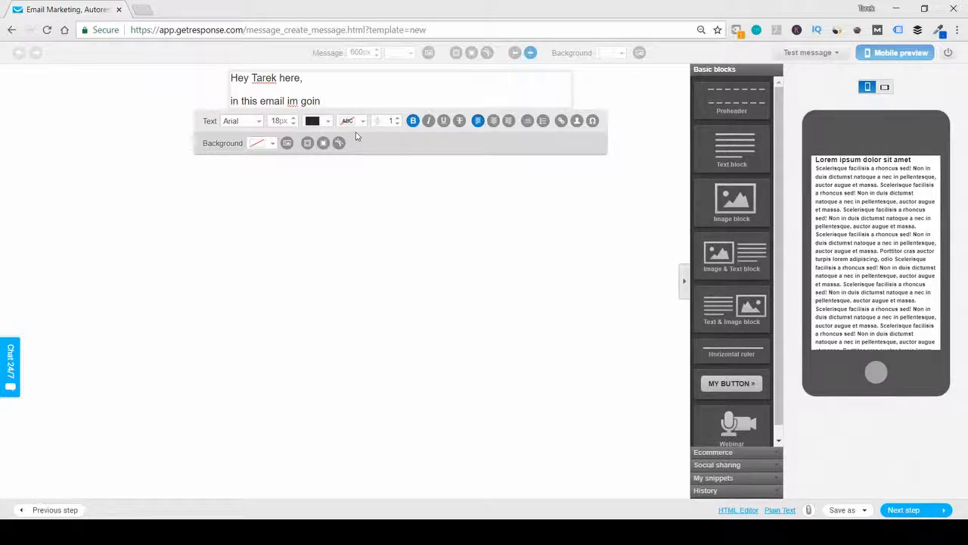
pyautogui.write('g to test the newsletter')
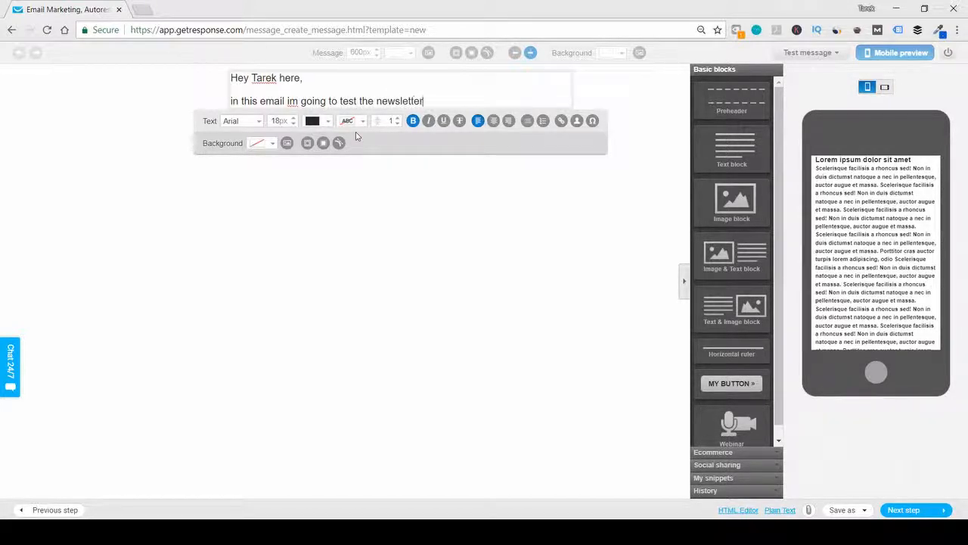
pyautogui.write('.')
# - End the message with "Best Regards," and the sender's first name on separate lines
pyautogui.press('Return')
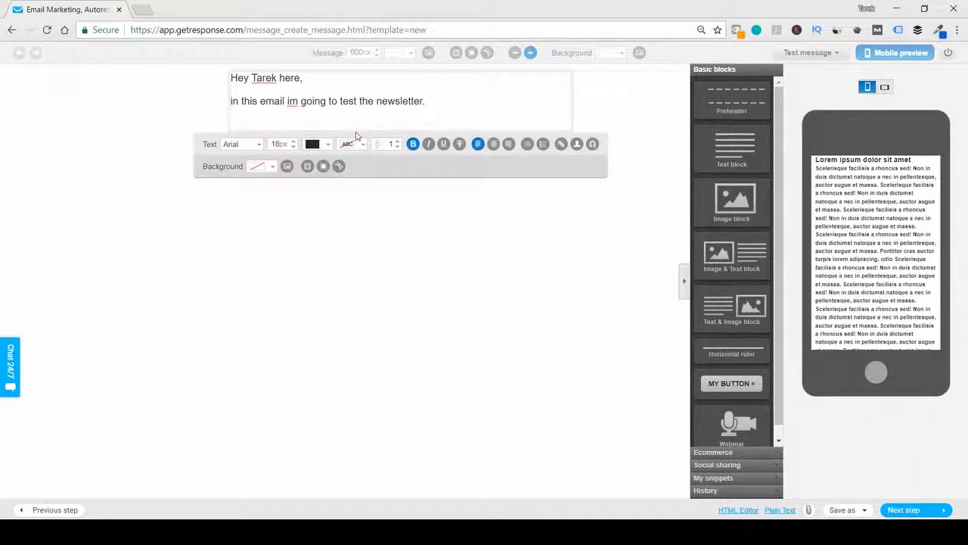
pyautogui.write('Best Regards,')
pyautogui.press('Return')
pyautogui.write('Tarek')
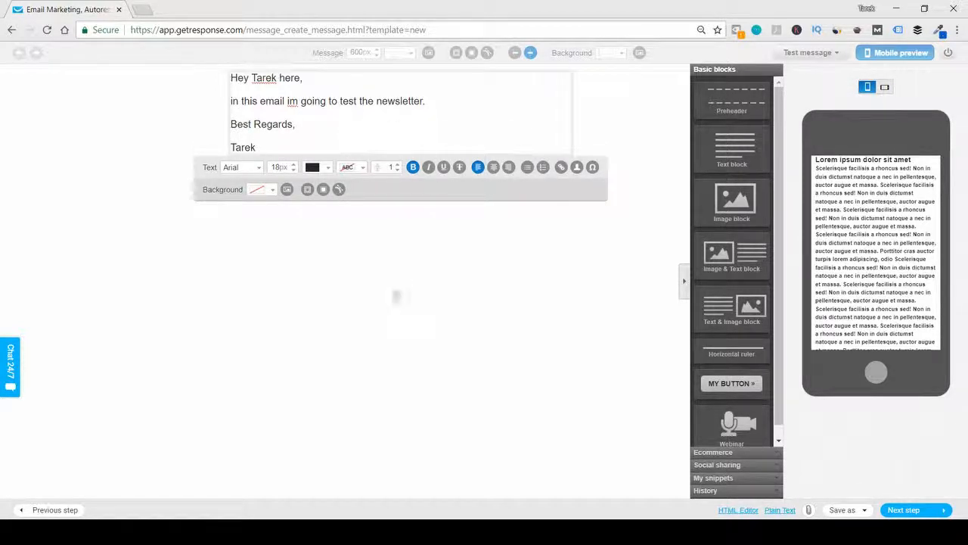
# - Slightly increase the font size of the whole message text and finish editing the text block
pyautogui.click(465, 124)
pyautogui.tripleClick(465, 124)
pyautogui.hotkey('ctrl', 'a')
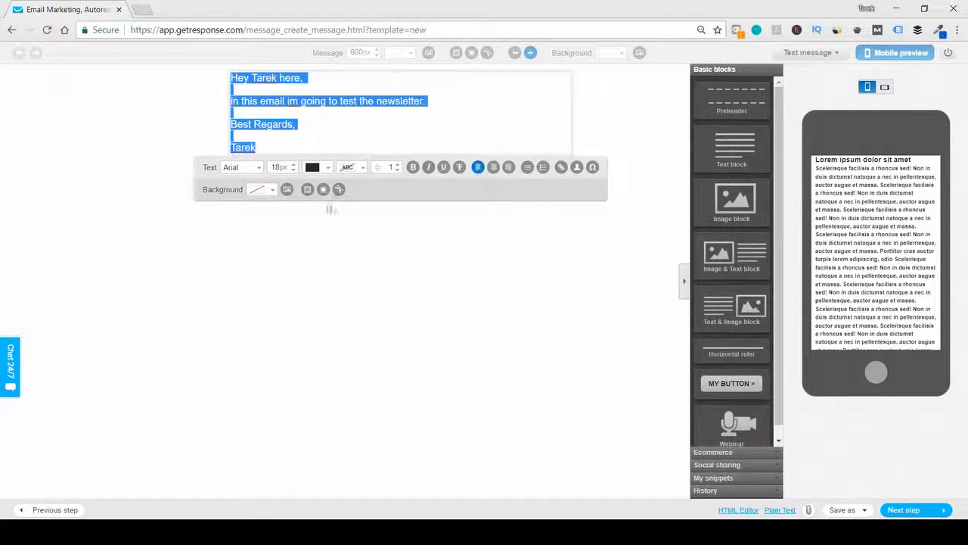
pyautogui.click(294, 164)
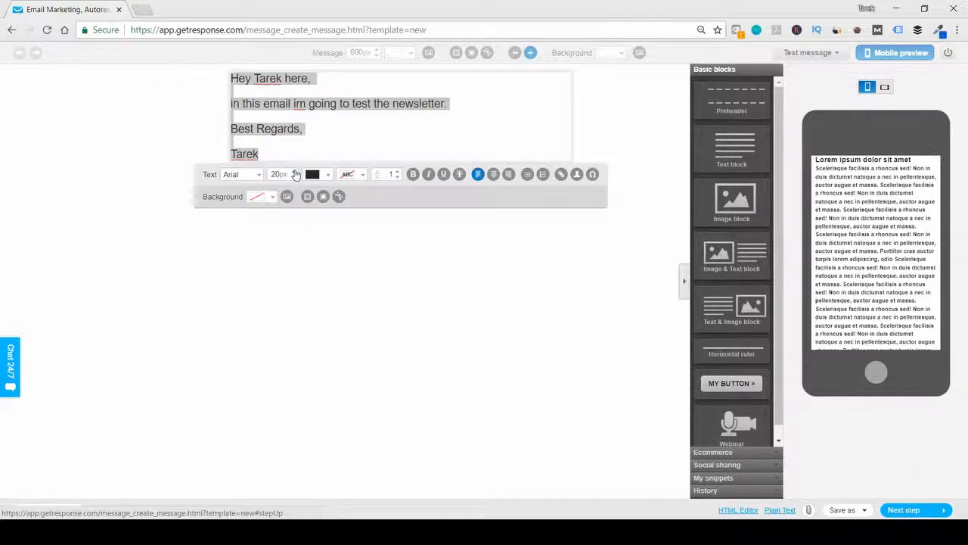
pyautogui.click(672, 129)
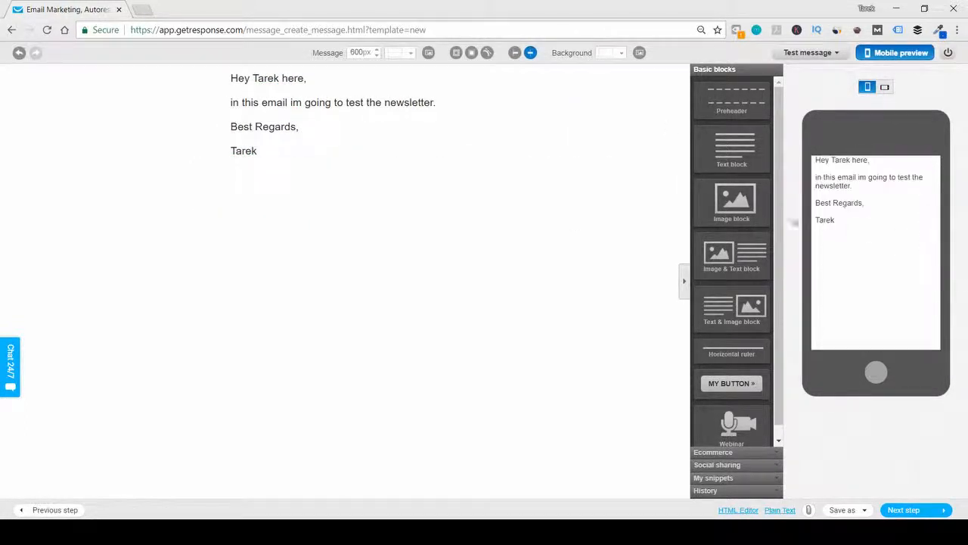
# - Try to add an image block below the message text and leave the image library without choosing an image
pyautogui.moveTo(732, 199); pyautogui.dragTo(414, 220)
pyautogui.moveTo(731, 199); pyautogui.dragTo(302, 213)
pyautogui.moveTo(712, 213); pyautogui.dragTo(322, 197)
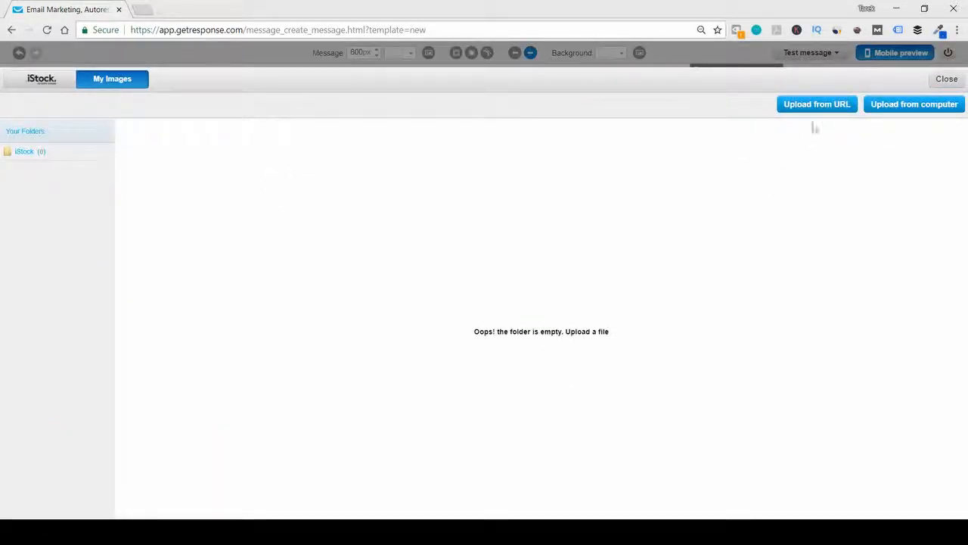
pyautogui.click(946, 79)
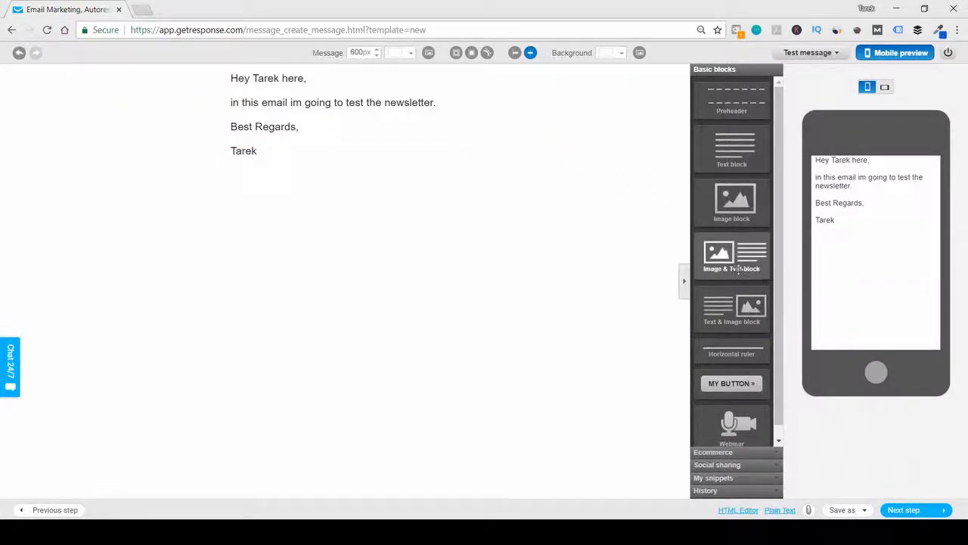
# - Try out a second text block below the message with "sfs" inserted in its heading, and delete that block
pyautogui.scroll(-1, 731, 250)
pyautogui.scroll(1, 731, 363)
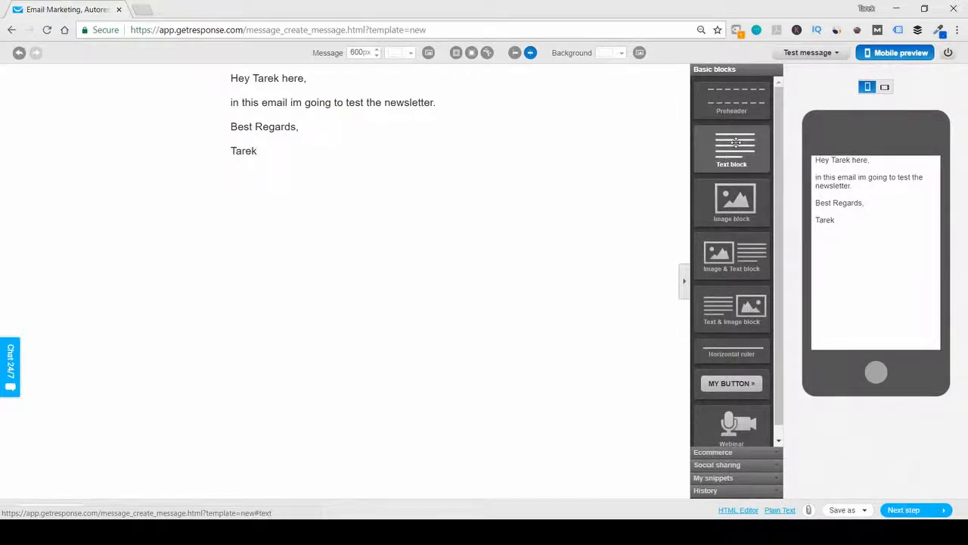
pyautogui.moveTo(736, 142); pyautogui.dragTo(295, 212)
pyautogui.click(325, 189)
pyautogui.write('sfsLorem ipsum dolor sit amet')
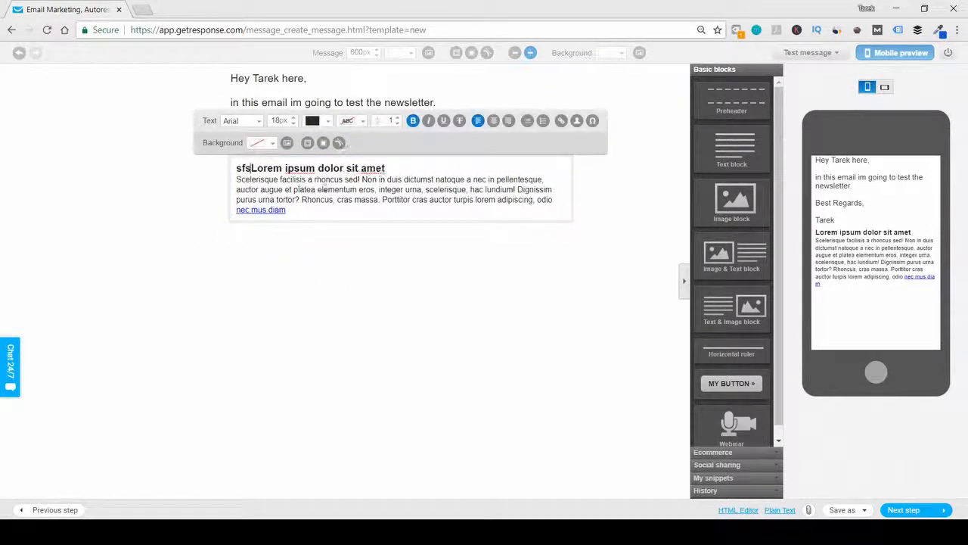
pyautogui.click(640, 190)
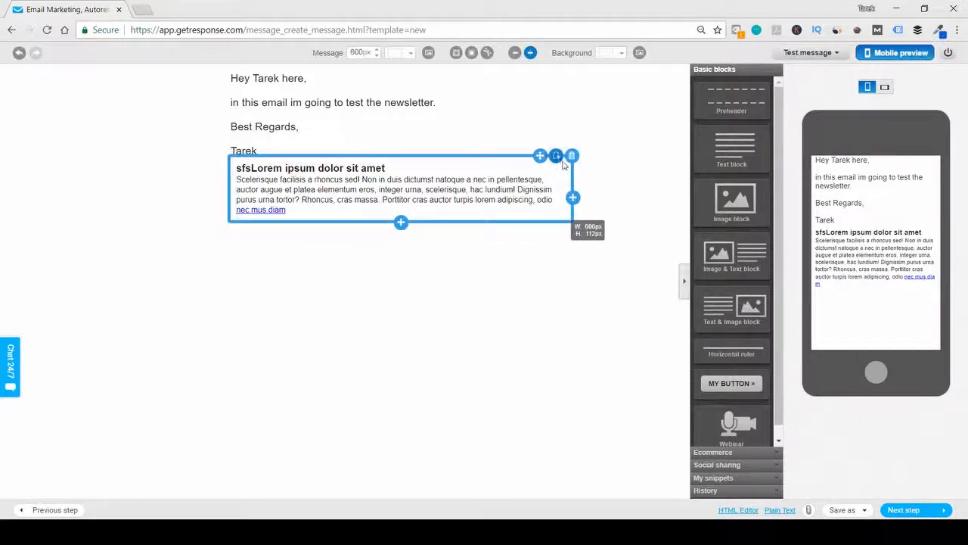
pyautogui.click(573, 155)
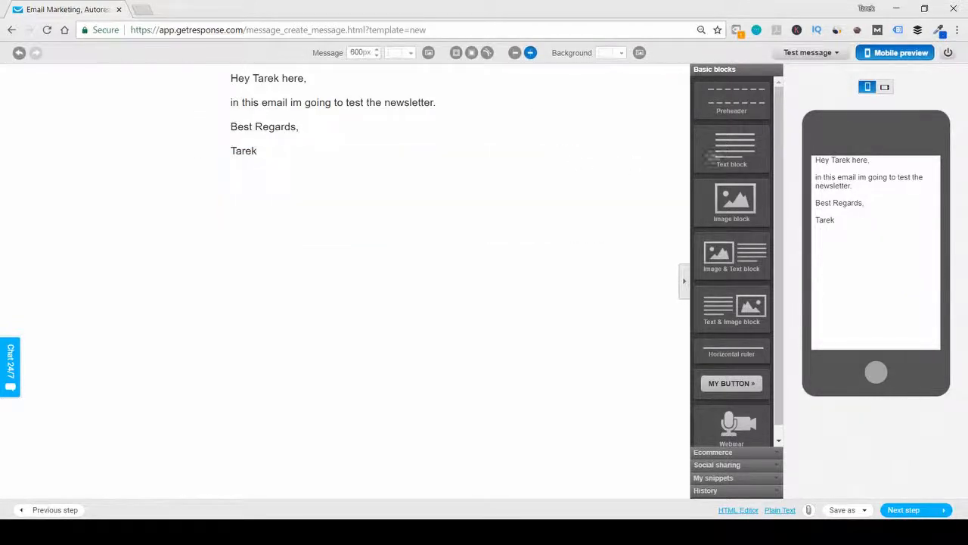
# - Add a button block above the message text and label it "click here"
pyautogui.moveTo(732, 198); pyautogui.dragTo(737, 249)
pyautogui.scroll(-1, 737, 250)
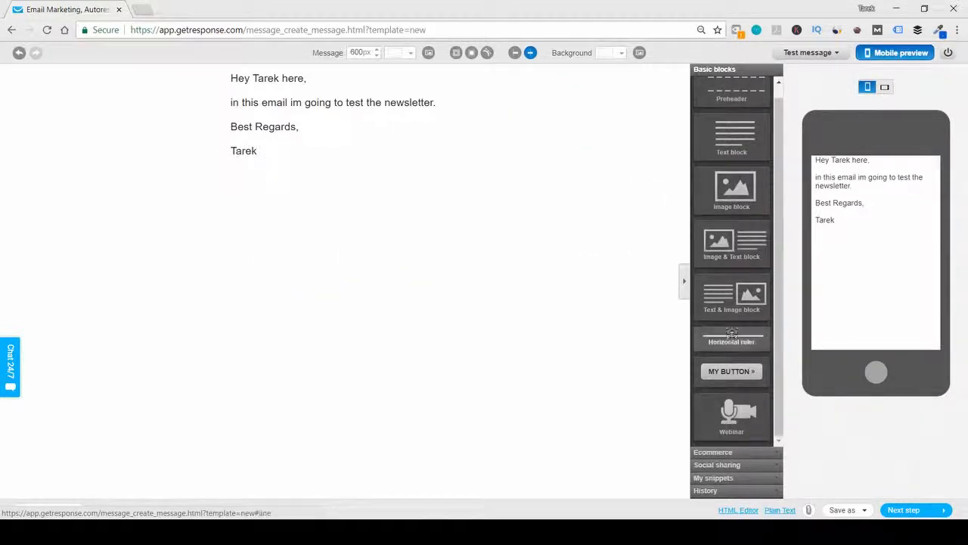
pyautogui.moveTo(731, 372); pyautogui.dragTo(307, 142)
pyautogui.click(404, 87)
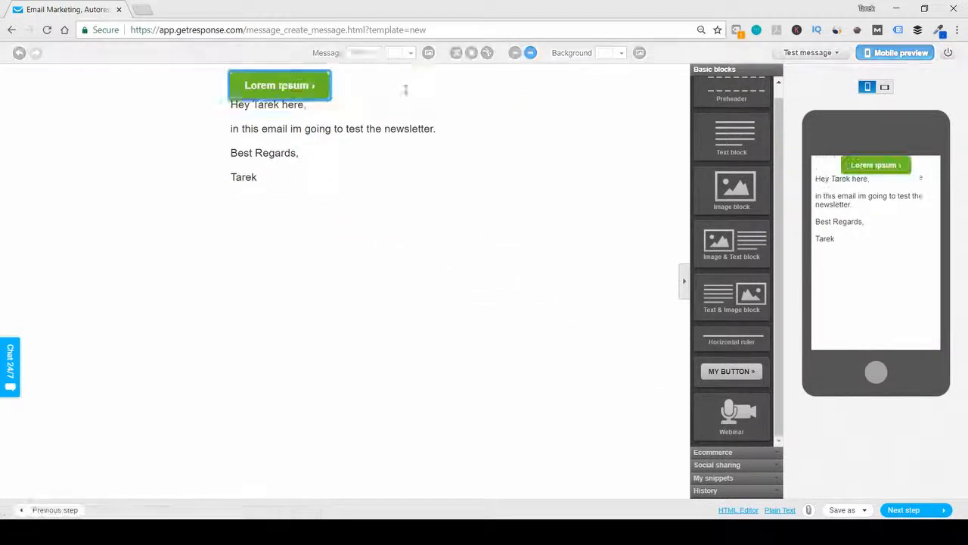
pyautogui.write('click here')
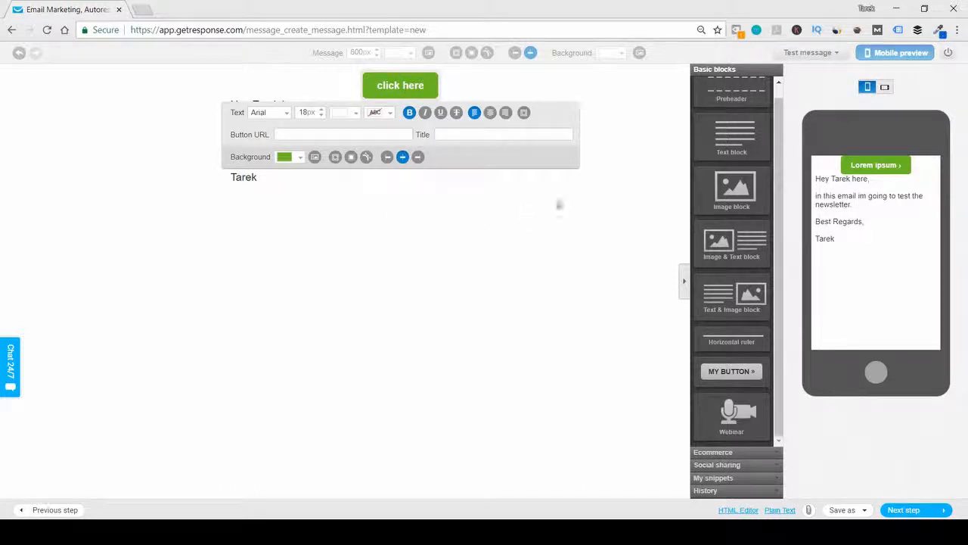
pyautogui.click(628, 96)
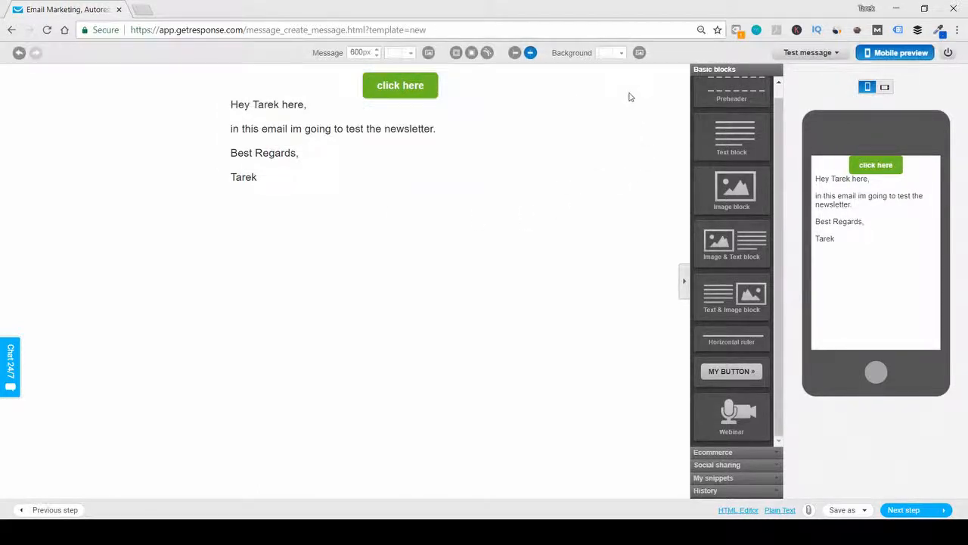
# - Delete the "click here" button from above the message text
pyautogui.click(423, 89)
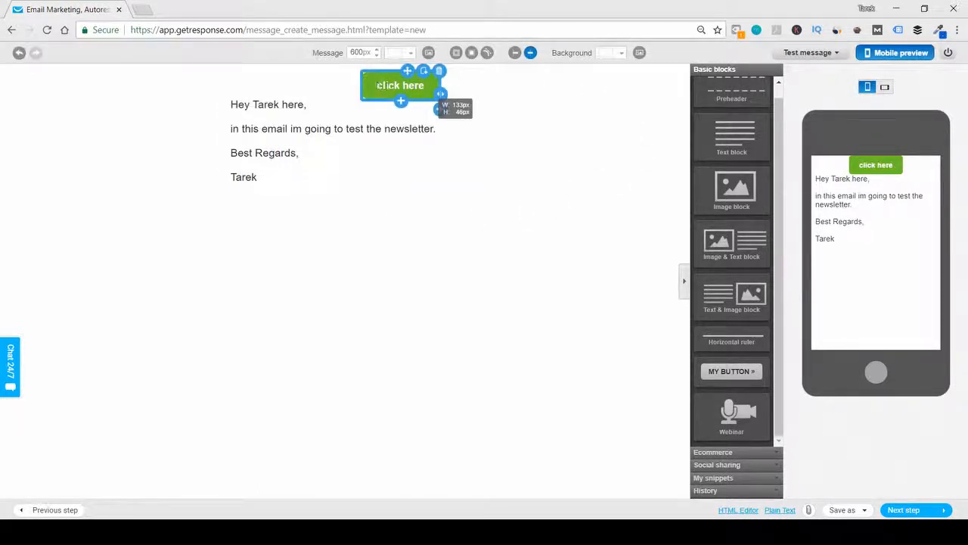
pyautogui.click(480, 100)
pyautogui.click(442, 69)
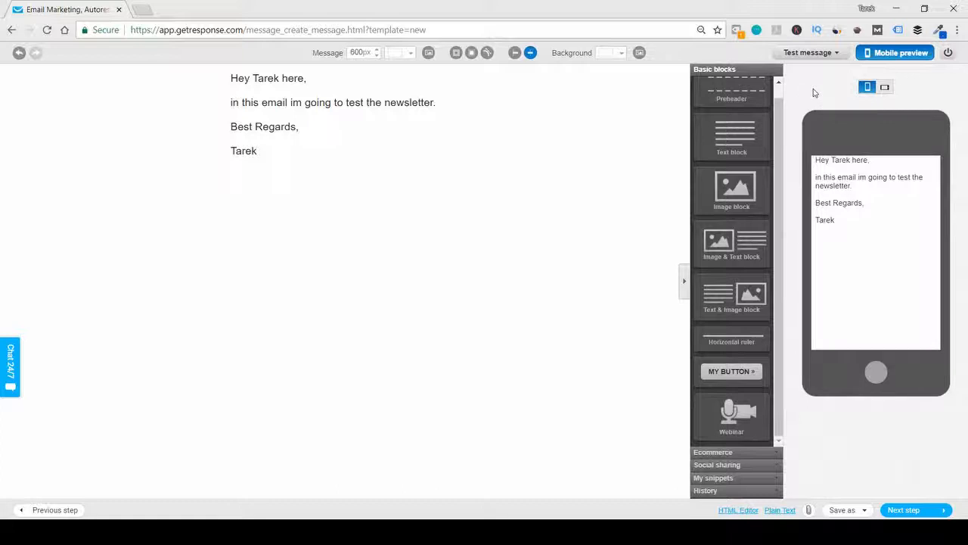
# - Send a test message of the newsletter to the sender's own email address
pyautogui.click(824, 53)
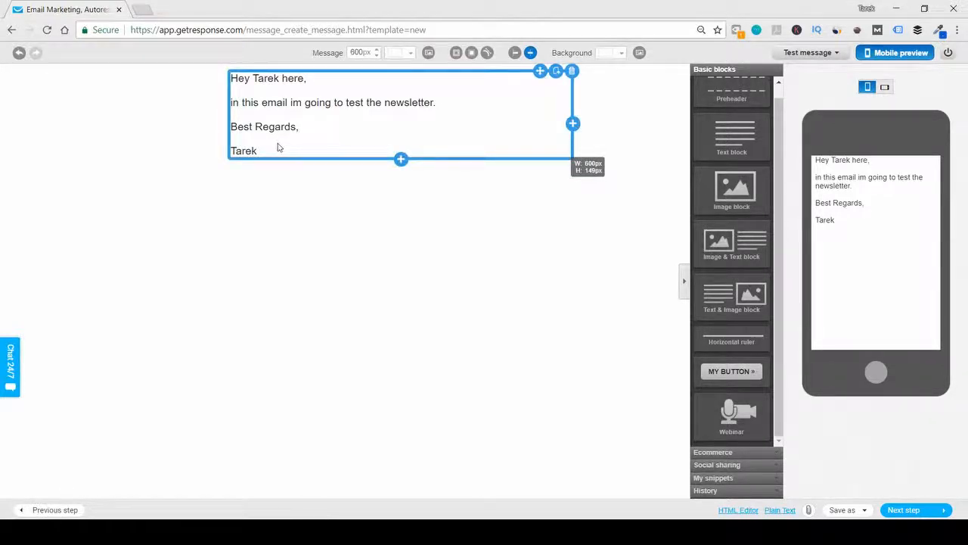
pyautogui.moveTo(808, 53)
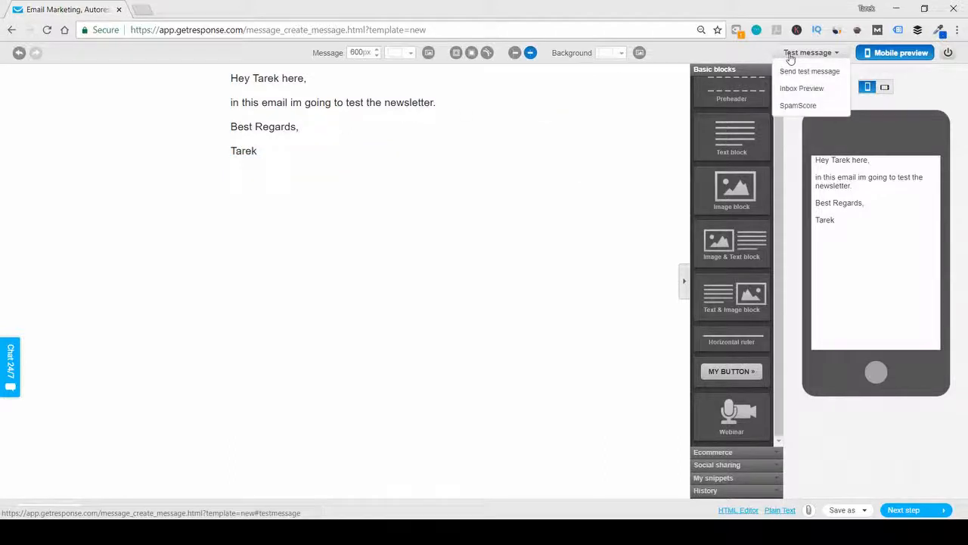
pyautogui.click(796, 72)
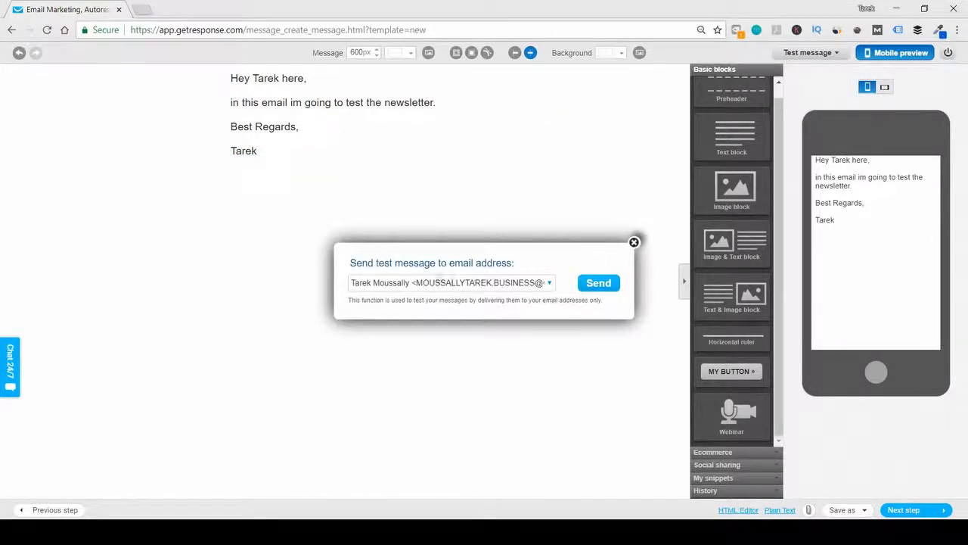
pyautogui.moveTo(372, 285); pyautogui.dragTo(574, 283)
pyautogui.click(591, 283)
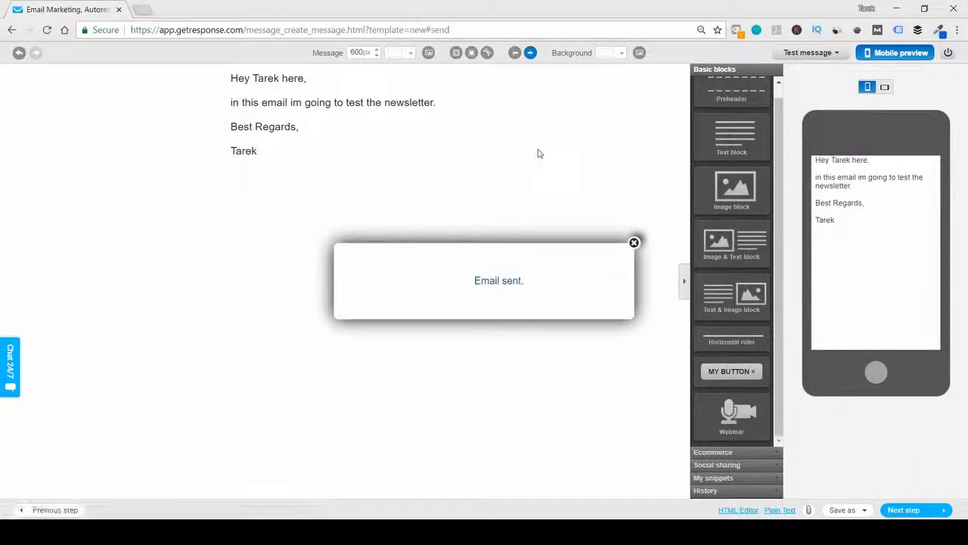
# - Open Gmail in a new browser tab and switch to the inbox of the account that receives the test message, closing the other inbox
pyautogui.click(146, 12)
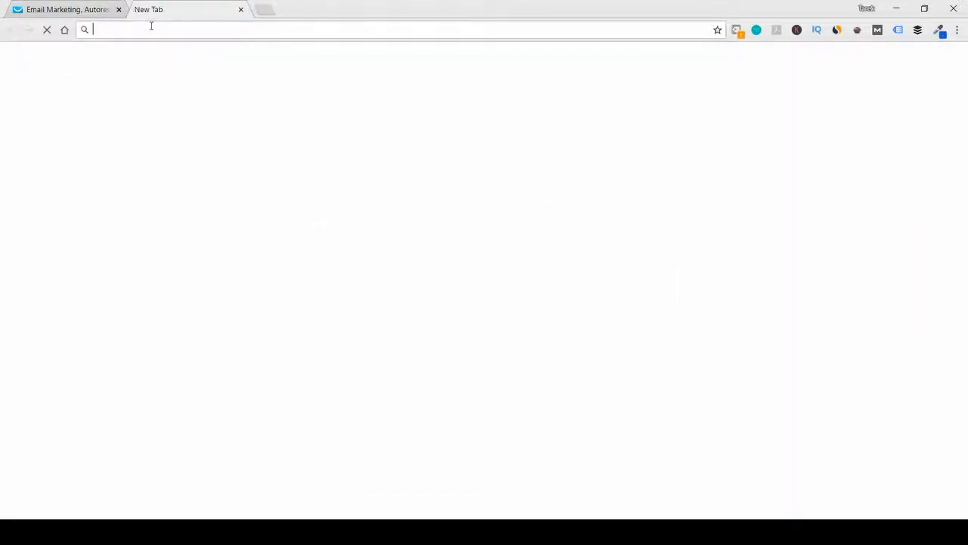
pyautogui.write('gmail')
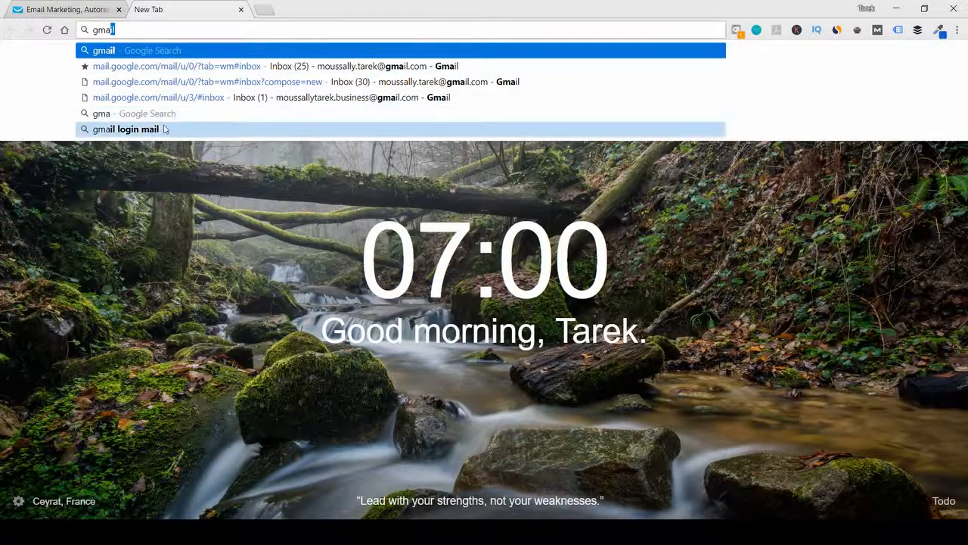
pyautogui.click(126, 129)
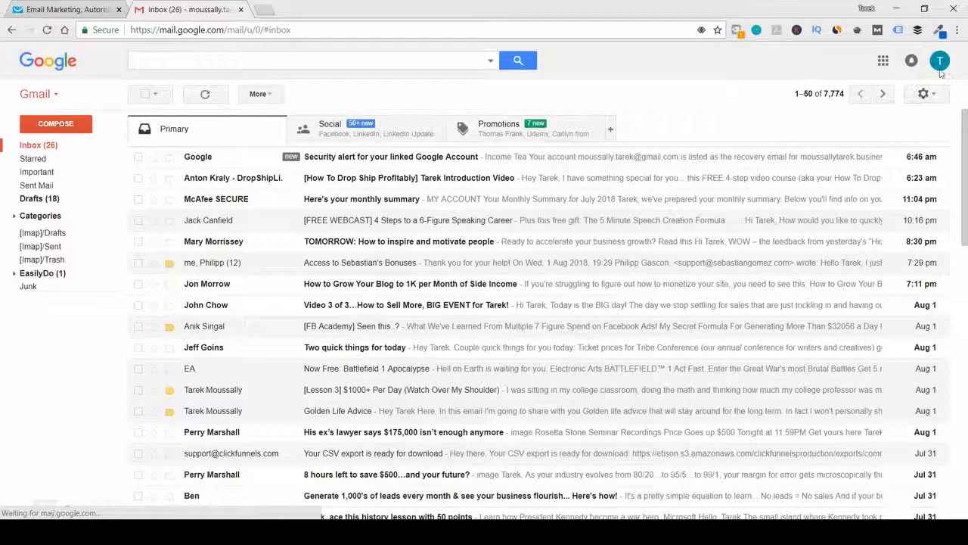
pyautogui.click(939, 62)
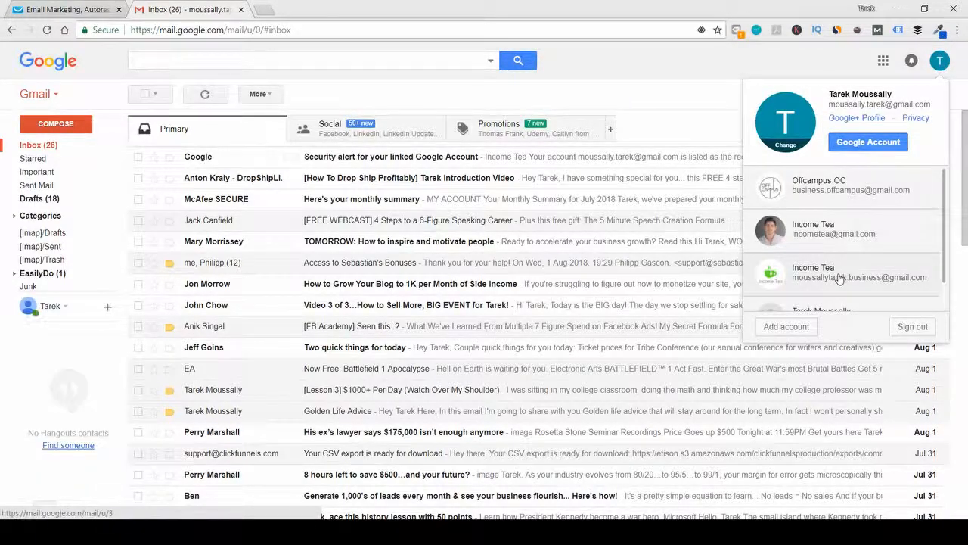
pyautogui.click(810, 272)
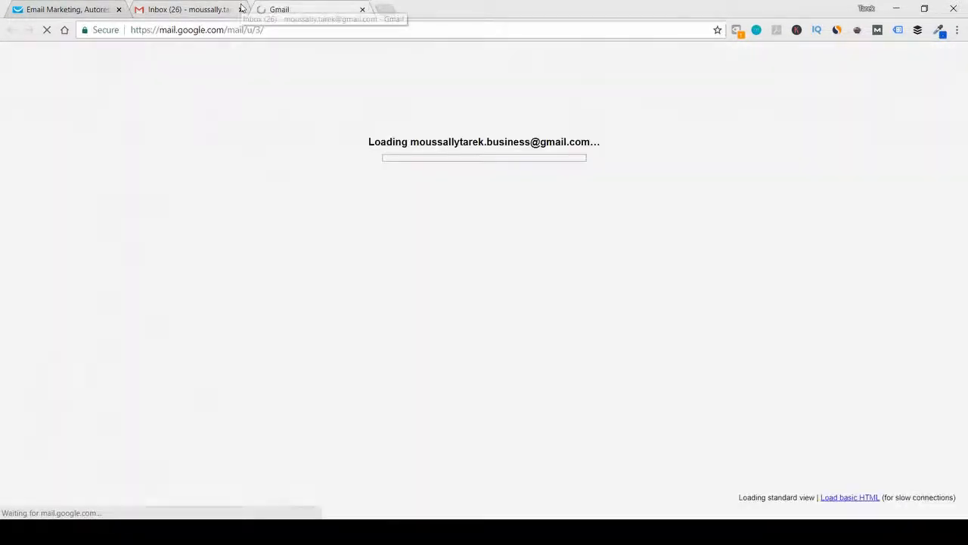
pyautogui.click(239, 7)
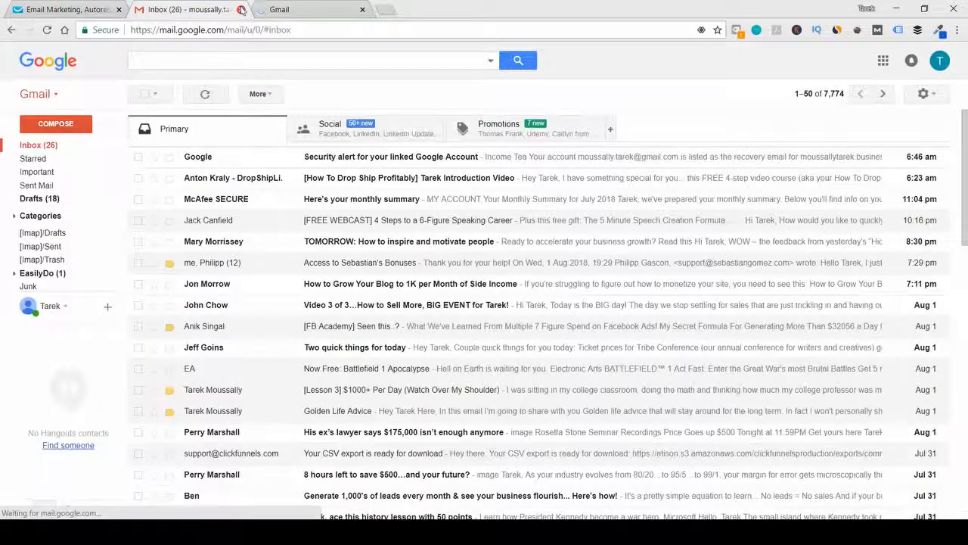
pyautogui.click(241, 9)
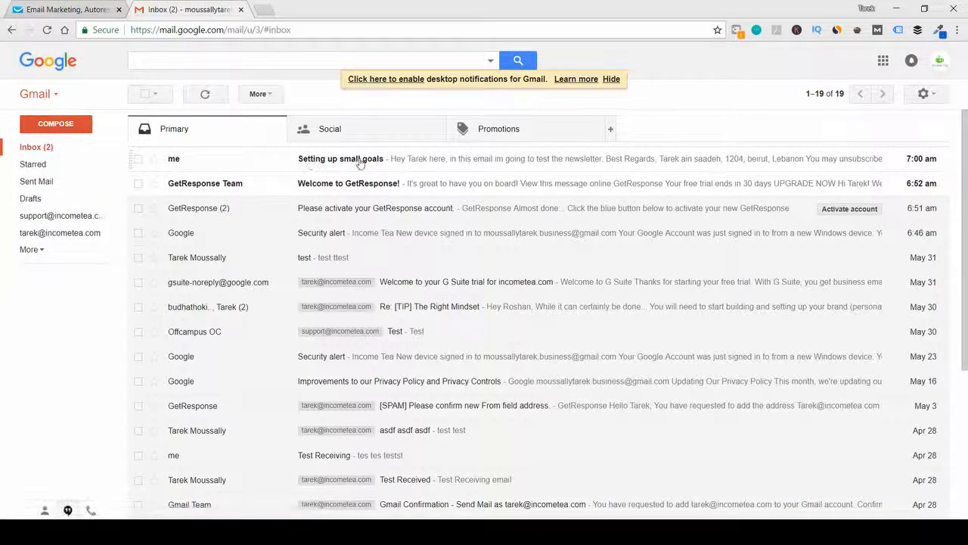
# - Examine the body and address footer of the received "Setting up small goals" email, and return to the GetResponse newsletter editor
pyautogui.click(360, 162)
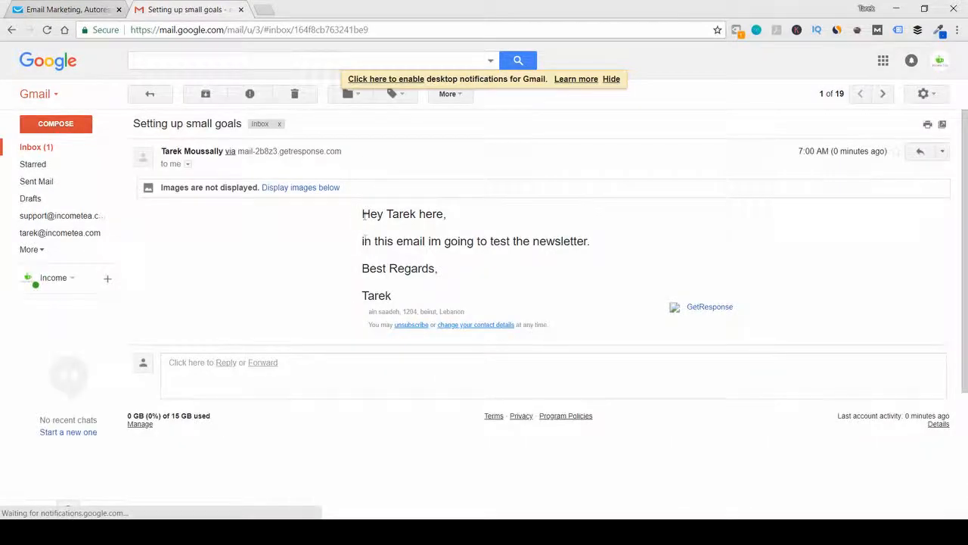
pyautogui.moveTo(367, 313); pyautogui.dragTo(558, 328)
pyautogui.click(493, 312)
pyautogui.moveTo(451, 312); pyautogui.dragTo(380, 311)
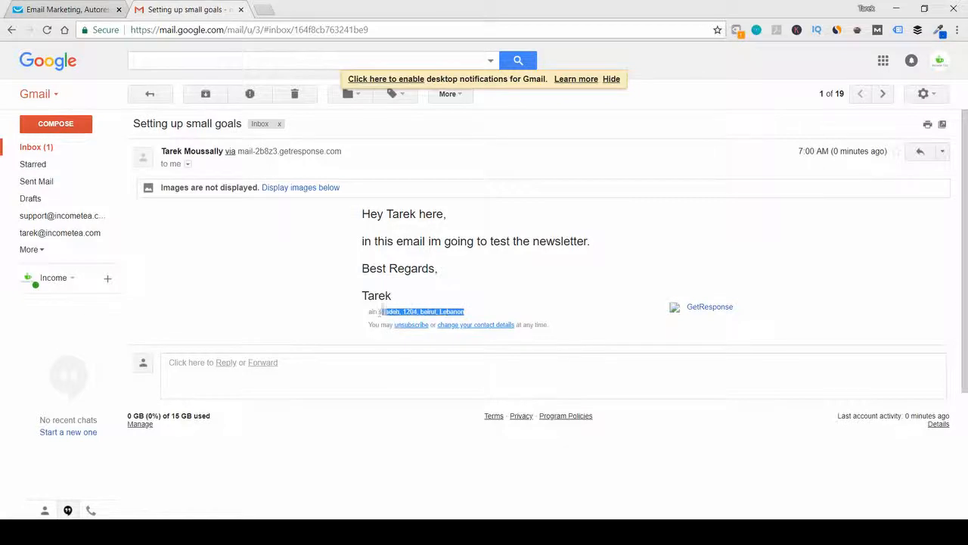
pyautogui.click(456, 302)
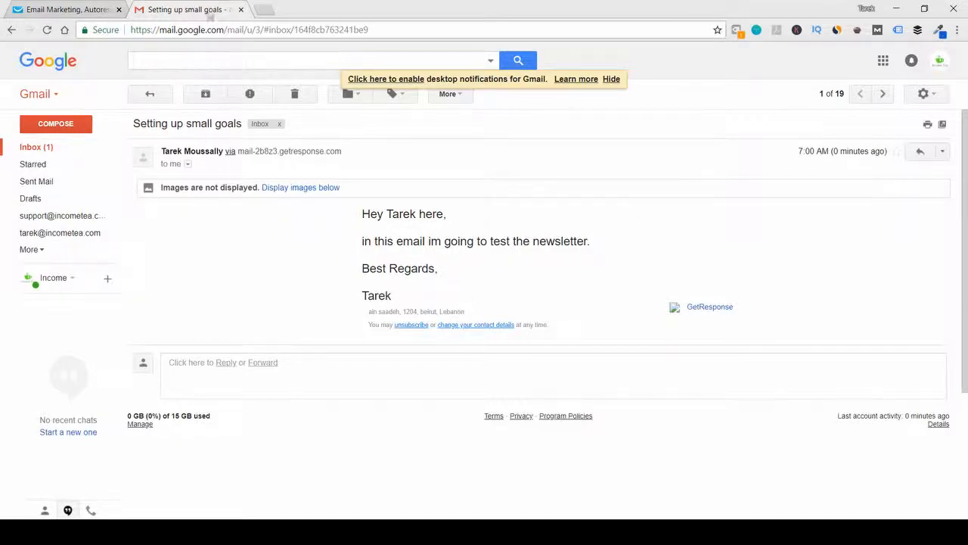
pyautogui.click(240, 10)
pyautogui.click(634, 244)
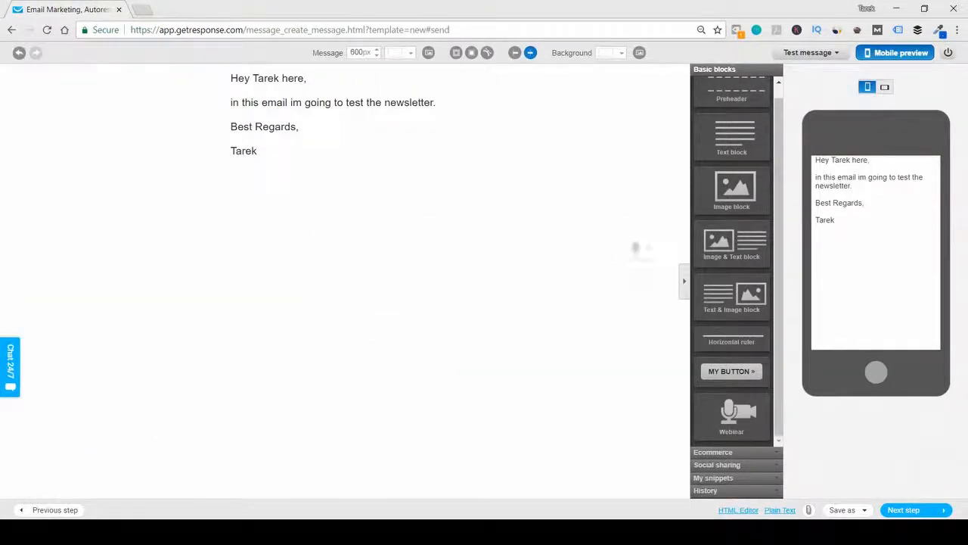
# - Continue to the recipients, include test-list2, and proceed to the message summary
pyautogui.click(902, 510)
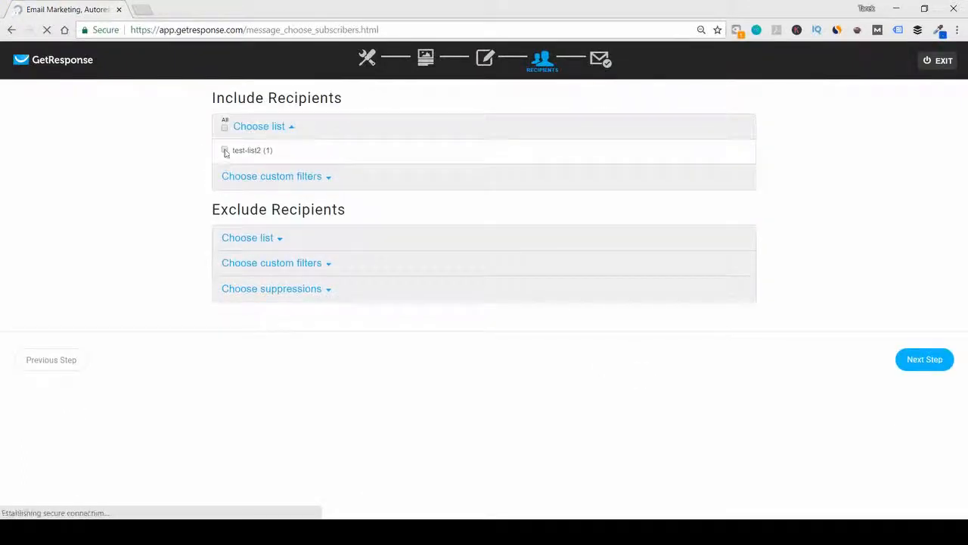
pyautogui.click(224, 150)
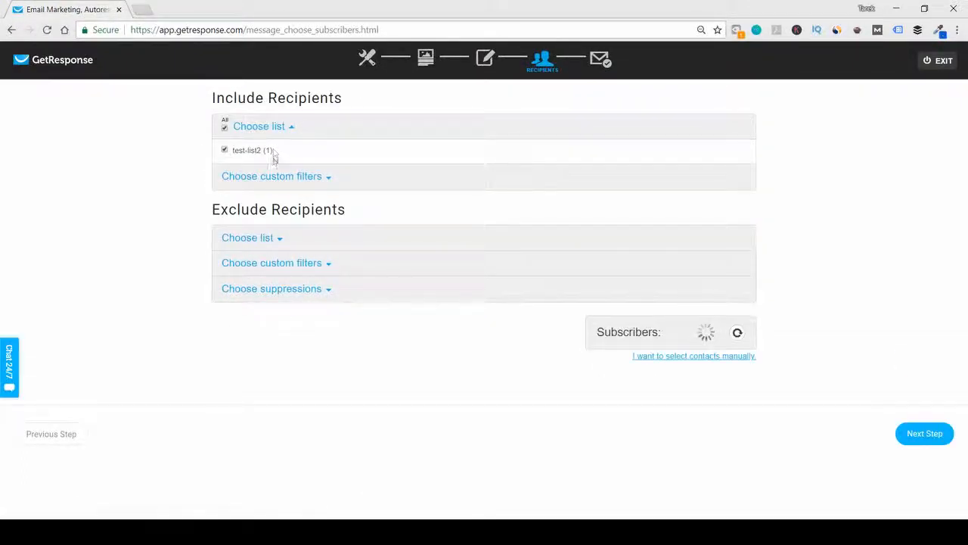
pyautogui.moveTo(265, 151); pyautogui.dragTo(341, 149)
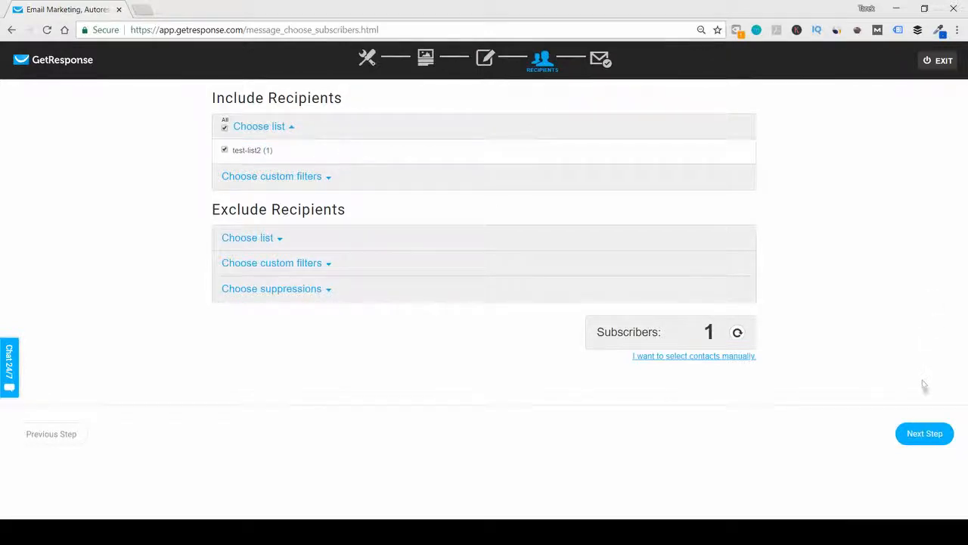
pyautogui.click(925, 434)
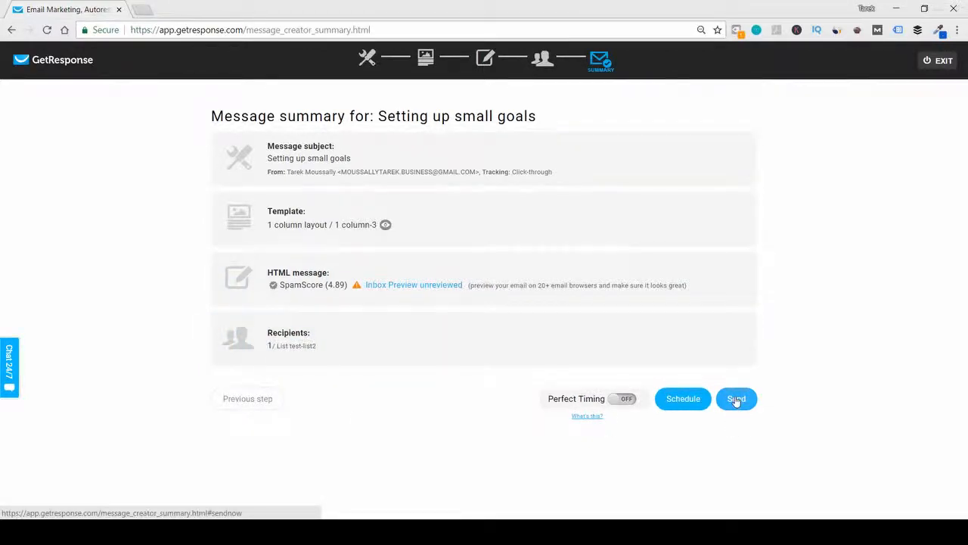
# - Try the Perfect Timing option on the message summary and switch it back off
pyautogui.click(622, 402)
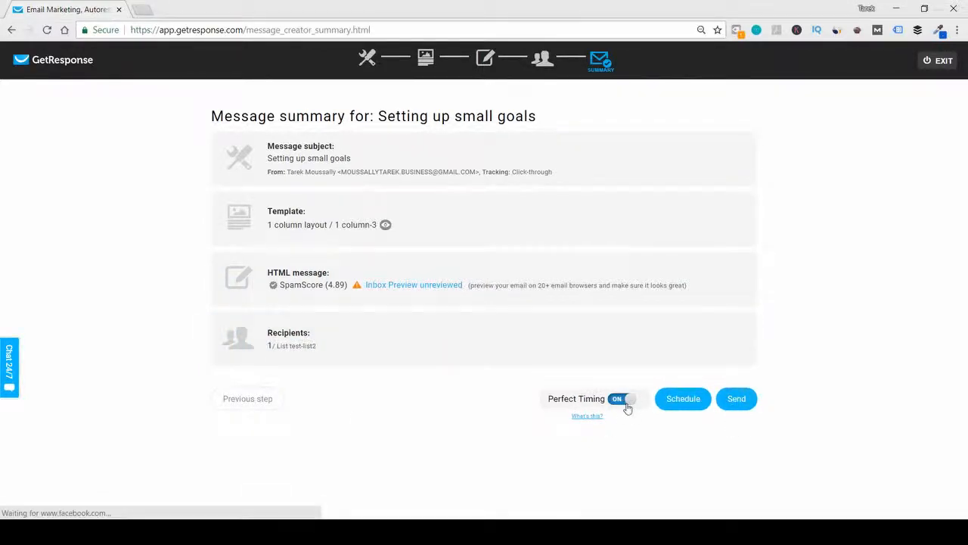
pyautogui.click(626, 401)
pyautogui.click(625, 401)
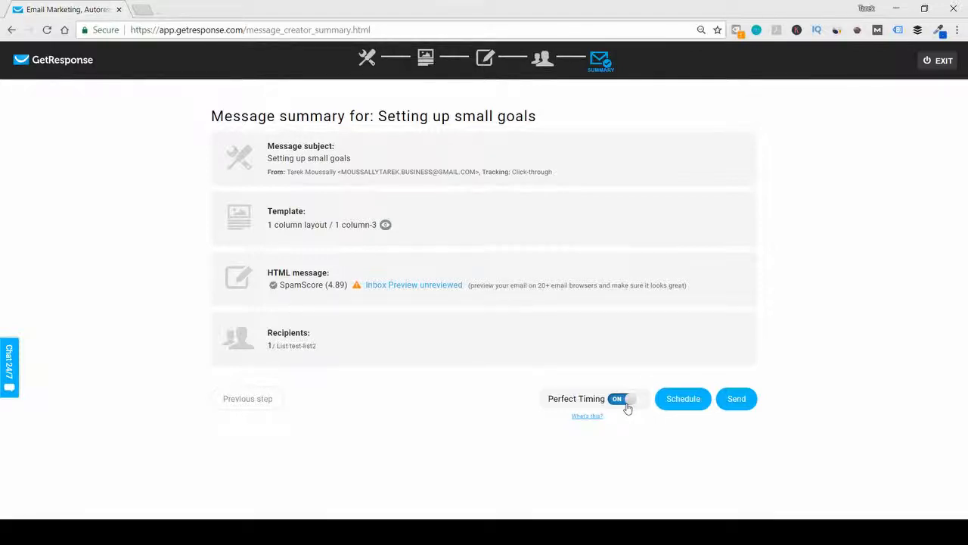
pyautogui.click(626, 401)
pyautogui.click(671, 401)
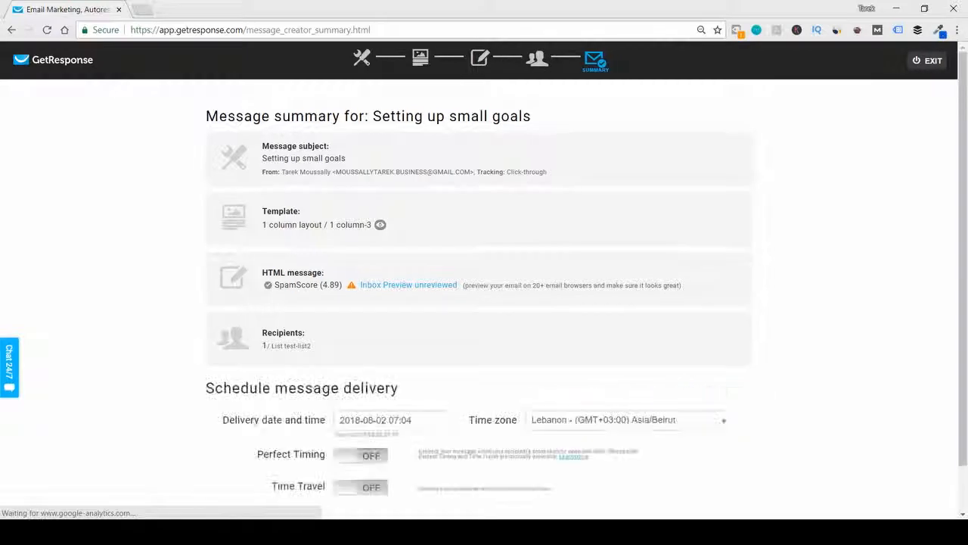
pyautogui.scroll(-1, 731, 378)
pyautogui.click(366, 369)
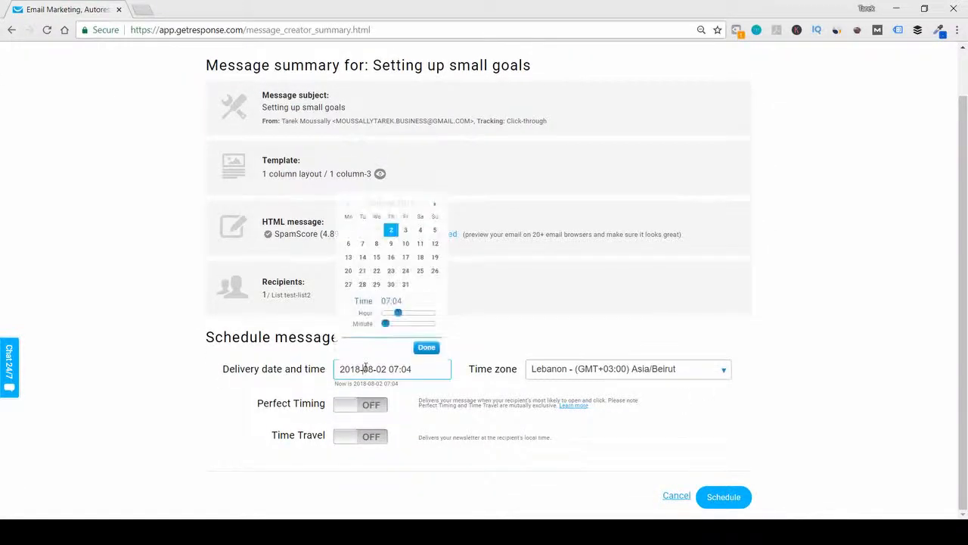
pyautogui.click(405, 230)
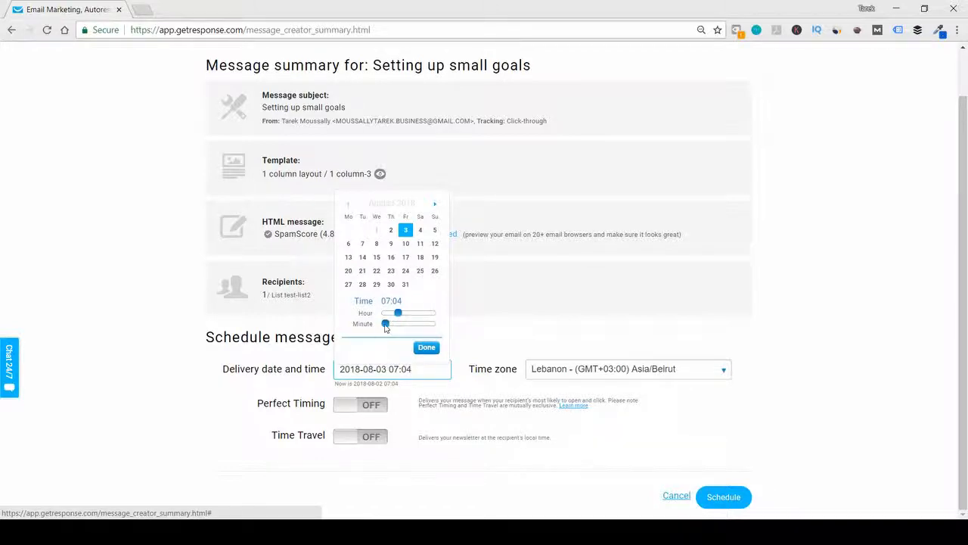
pyautogui.moveTo(385, 326); pyautogui.dragTo(408, 326)
pyautogui.click(425, 348)
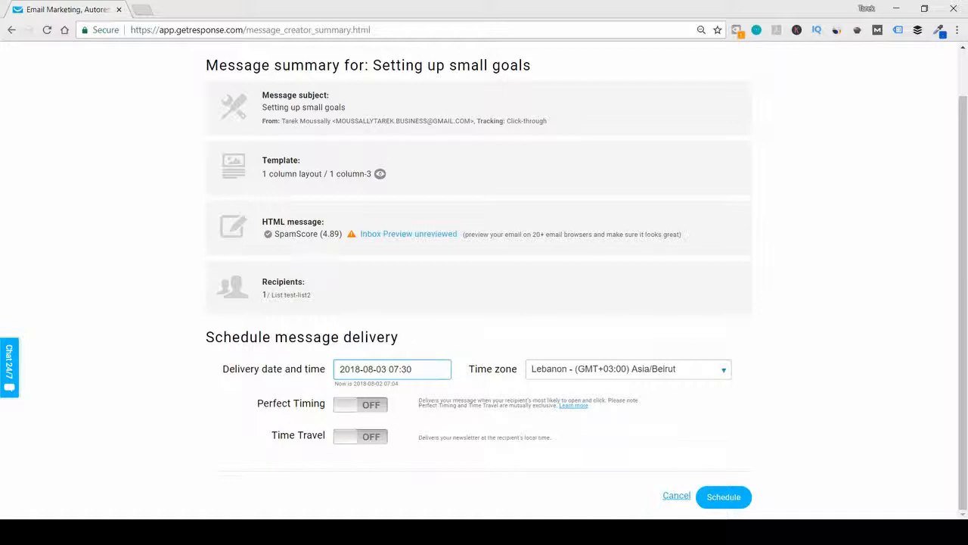
pyautogui.click(364, 439)
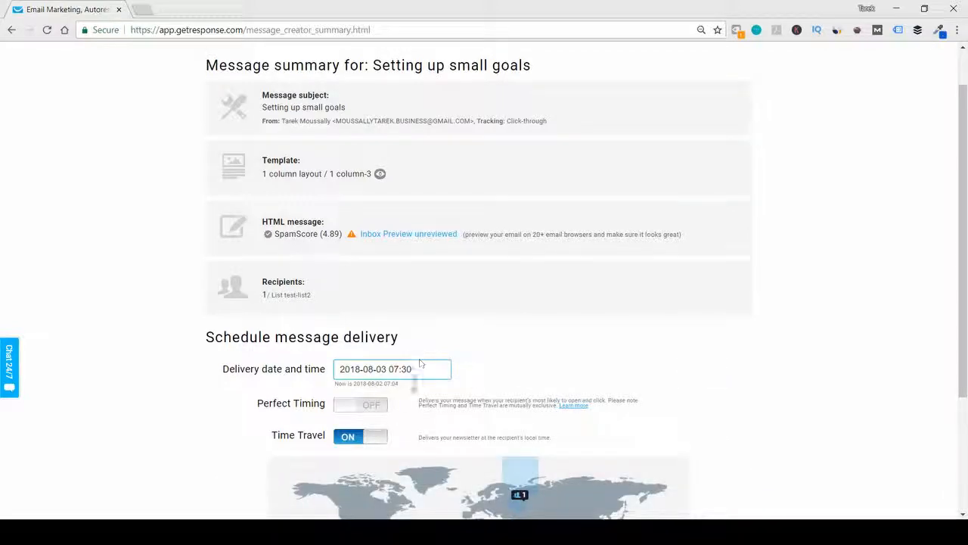
# - Turn Time Travel off to review the delivery time and time zone settings, and turn it back on
pyautogui.click(373, 439)
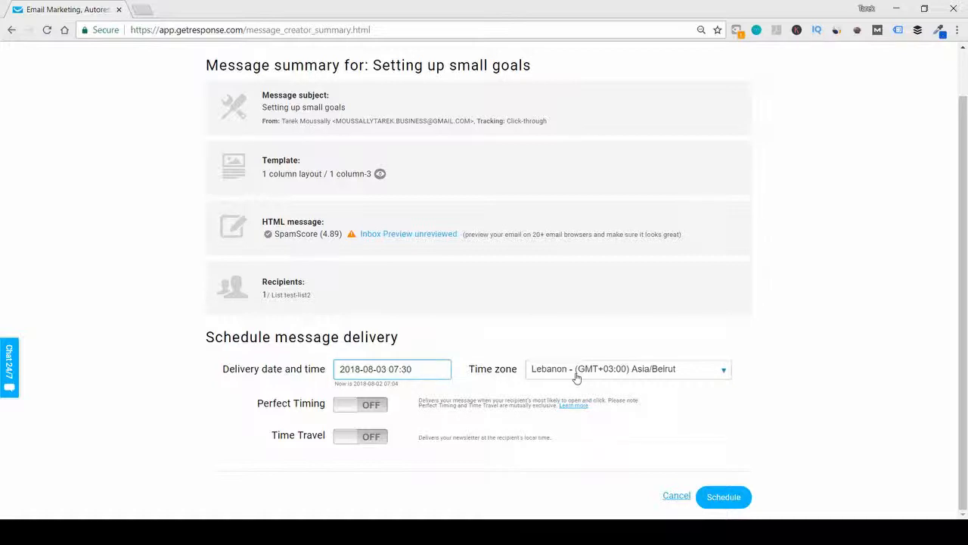
pyautogui.click(416, 367)
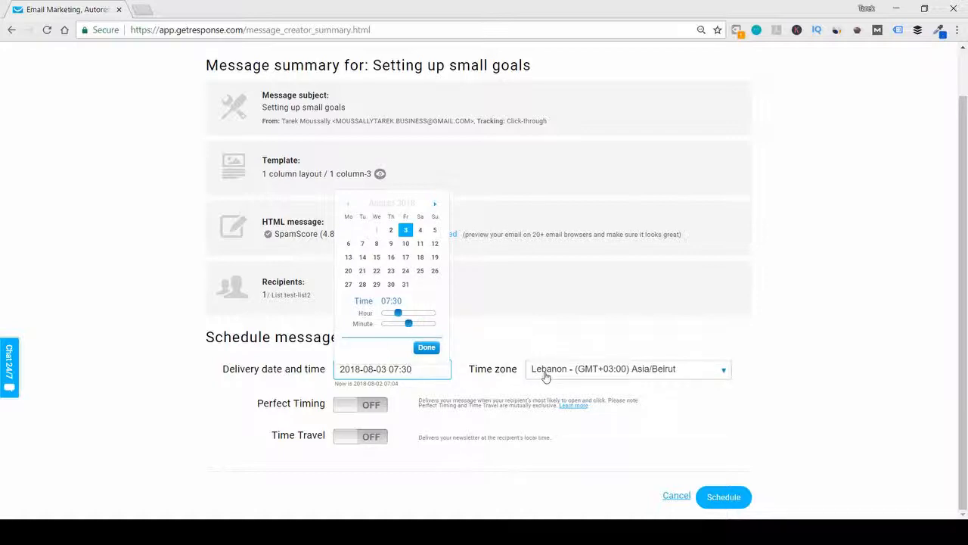
pyautogui.click(362, 440)
pyautogui.click(433, 369)
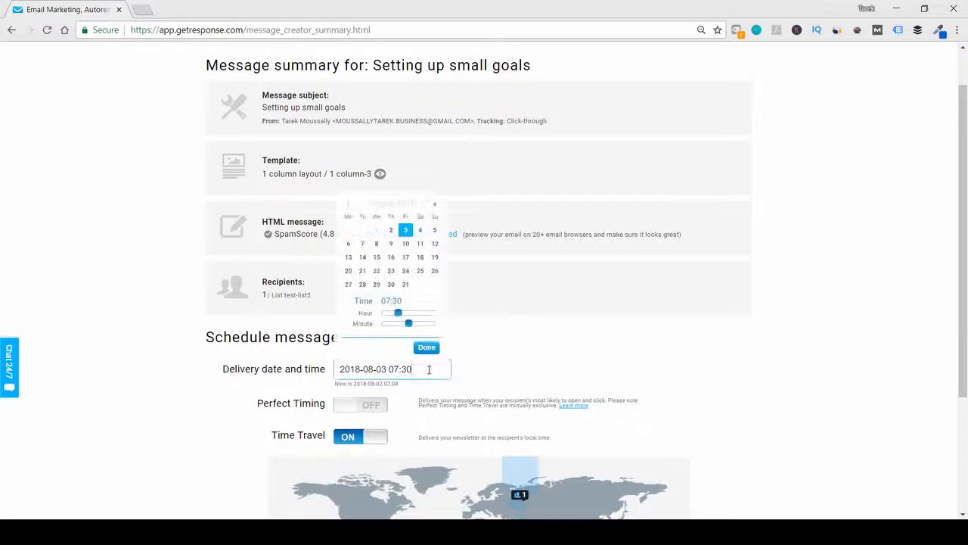
pyautogui.click(519, 363)
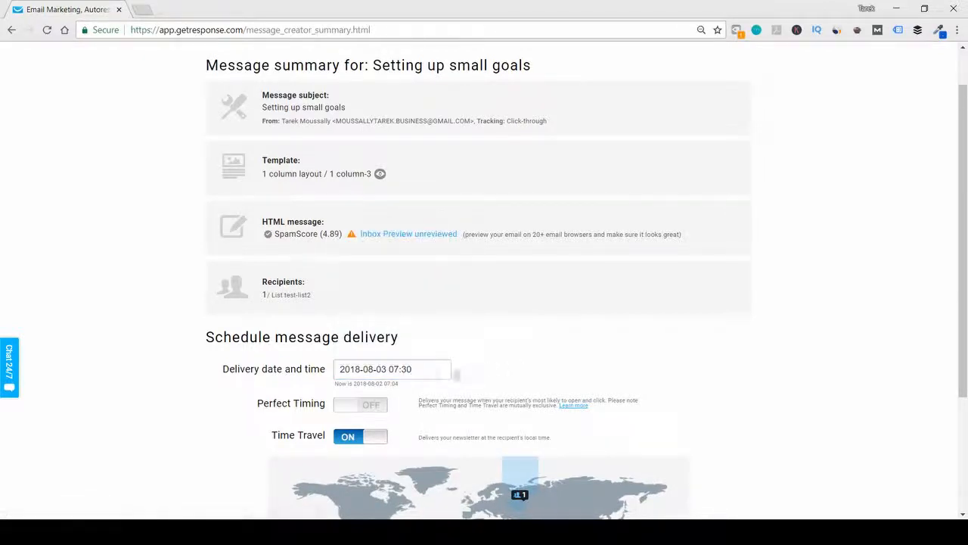
# - Review the delivery date and time on the message summary and schedule the newsletter
pyautogui.click(434, 369)
pyautogui.moveTo(434, 369); pyautogui.dragTo(339, 371)
pyautogui.scroll(-3, 575, 379)
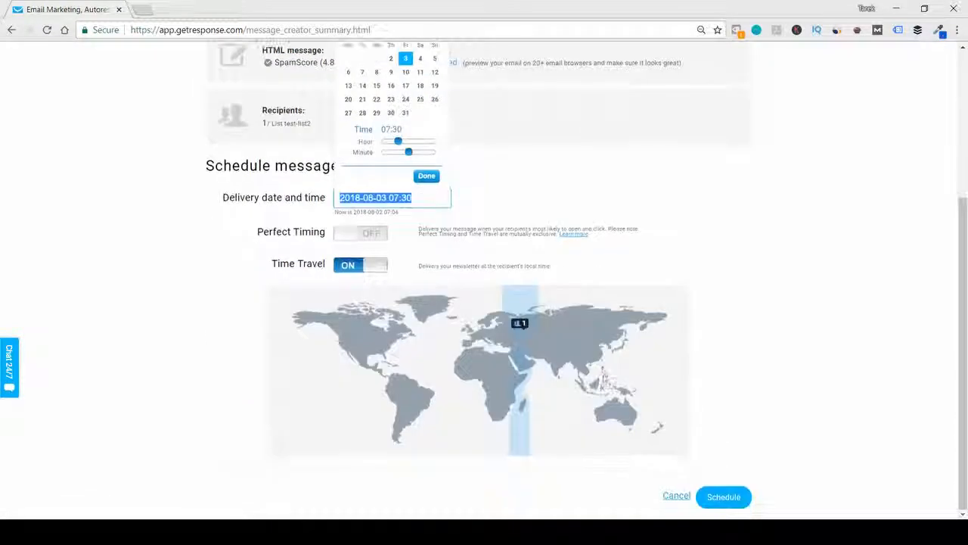
pyautogui.click(734, 493)
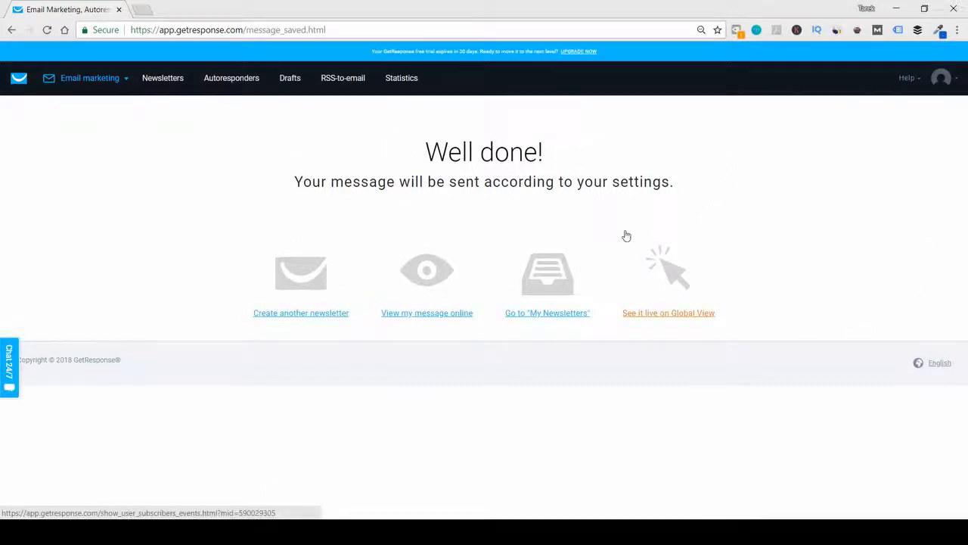
# - Open the autoresponder management page and switch to the marketing automation section
pyautogui.click(236, 79)
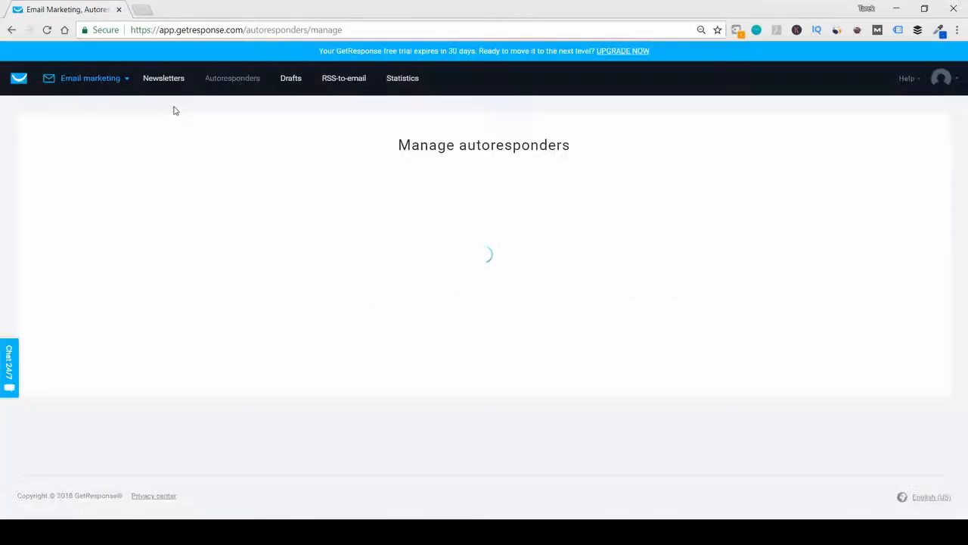
pyautogui.moveTo(121, 70)
pyautogui.click(286, 140)
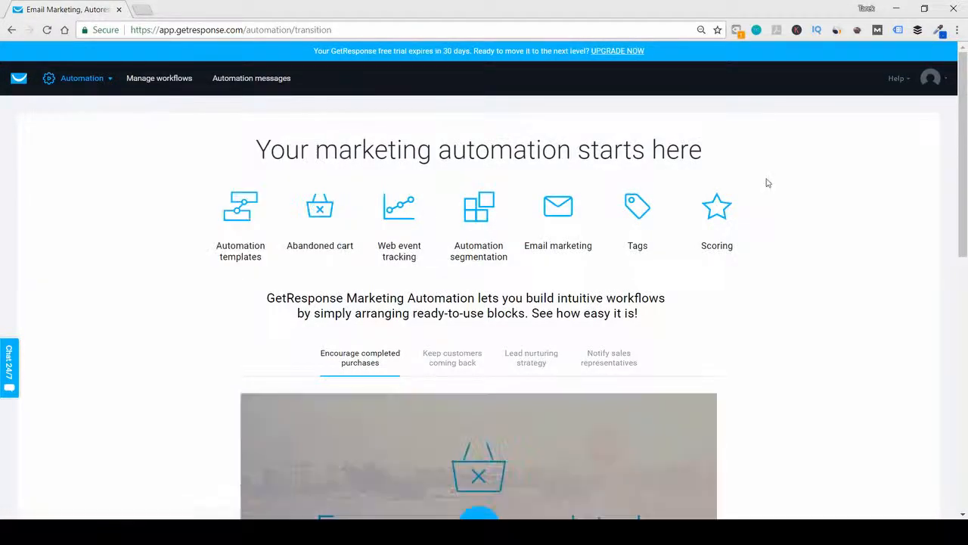
# - Examine the marketing automation introduction, including its use cases and its conditions, actions and filters
pyautogui.scroll(-1, 821, 220)
pyautogui.scroll(-2, 821, 221)
pyautogui.scroll(3, 821, 221)
pyautogui.scroll(-7, 821, 220)
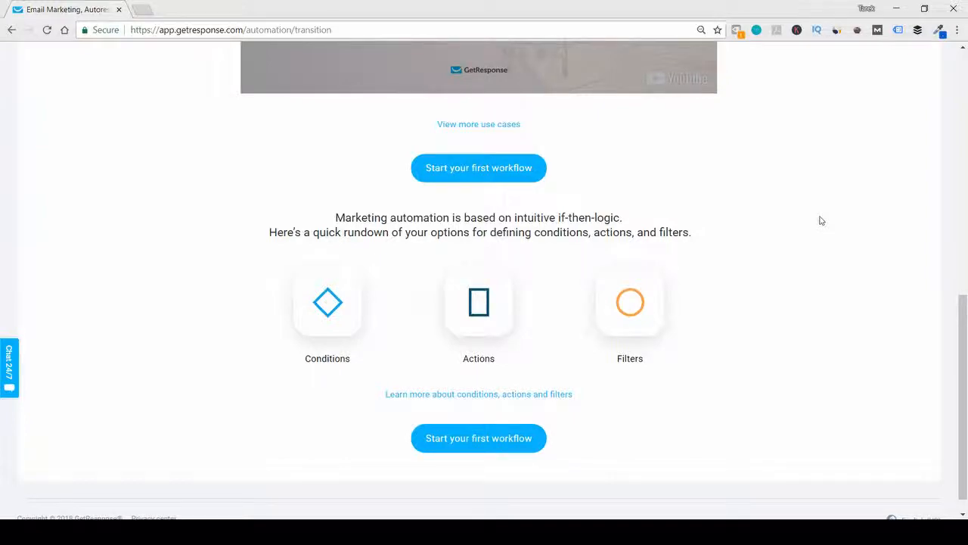
pyautogui.scroll(10, 821, 221)
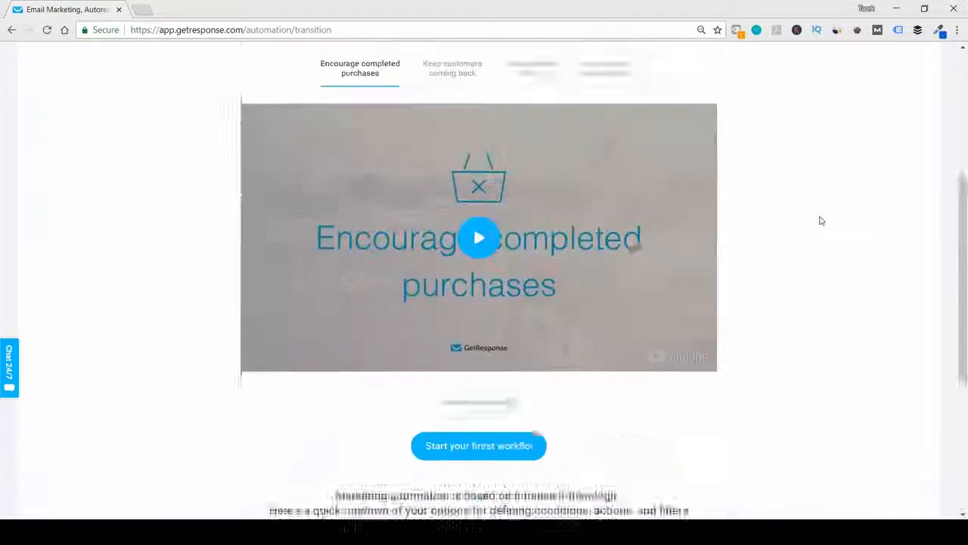
pyautogui.scroll(-9, 821, 220)
pyautogui.scroll(-1, 821, 220)
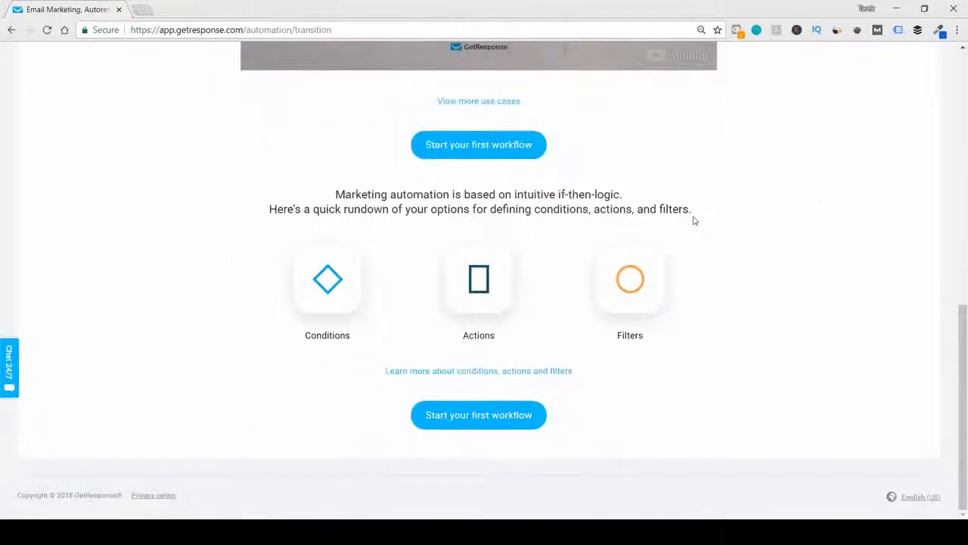
# - Create a workflow from scratch, go through the introductory slides, and choose Subscribes as the starting condition
pyautogui.click(487, 146)
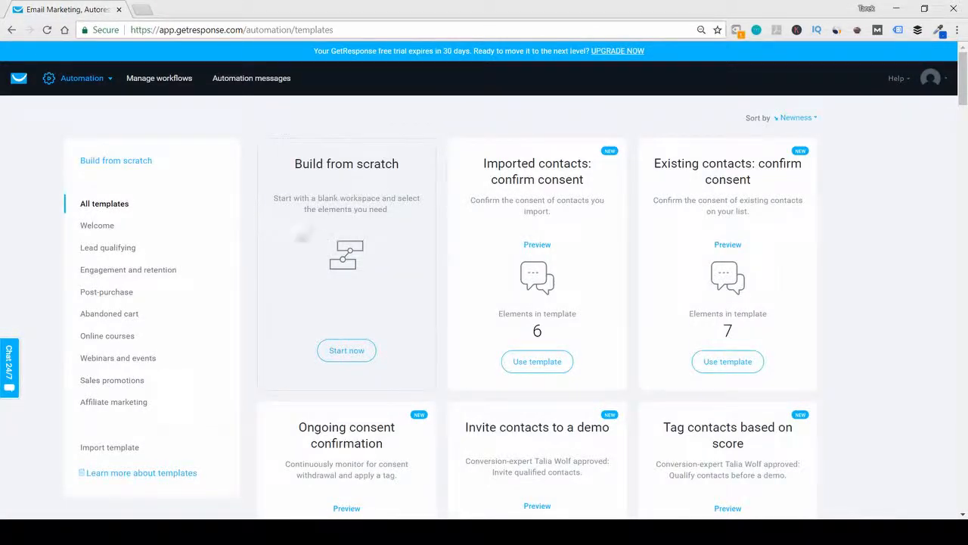
pyautogui.click(340, 349)
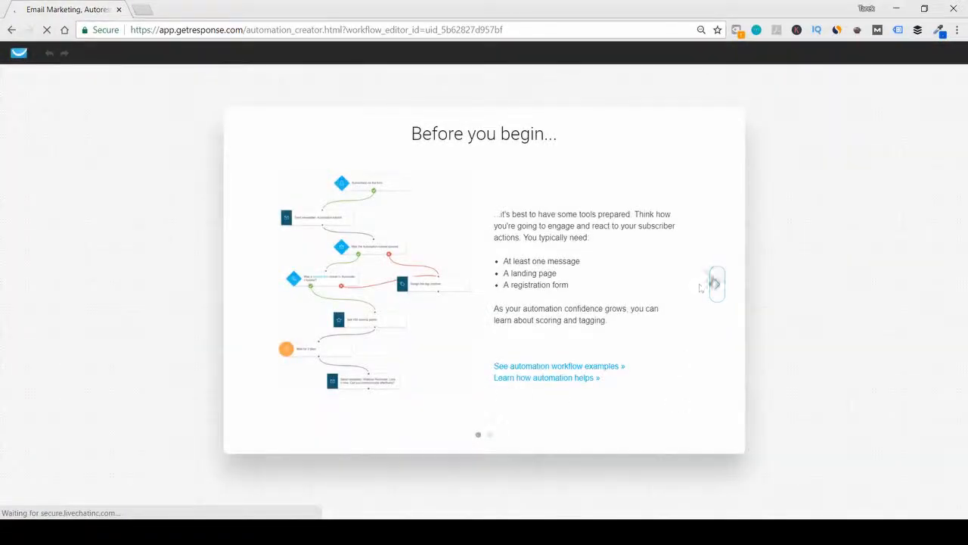
pyautogui.click(715, 284)
pyautogui.click(715, 282)
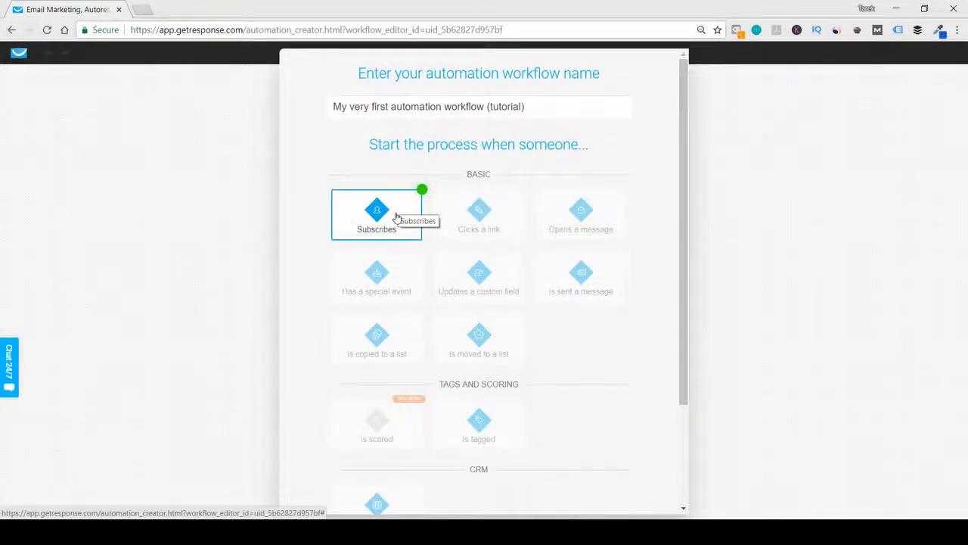
pyautogui.click(395, 217)
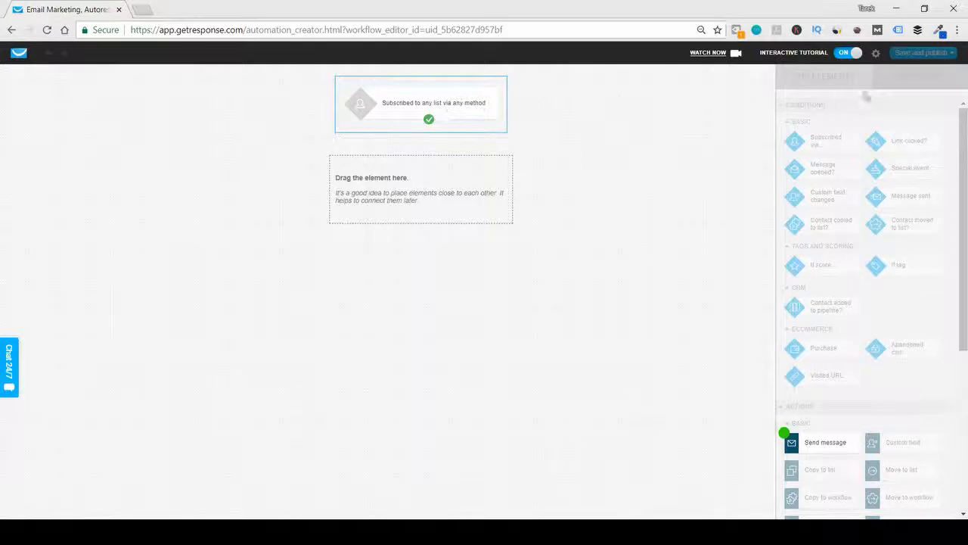
# - Add a Send message action below the subscription condition and connect the two elements
pyautogui.moveTo(828, 446); pyautogui.dragTo(435, 181)
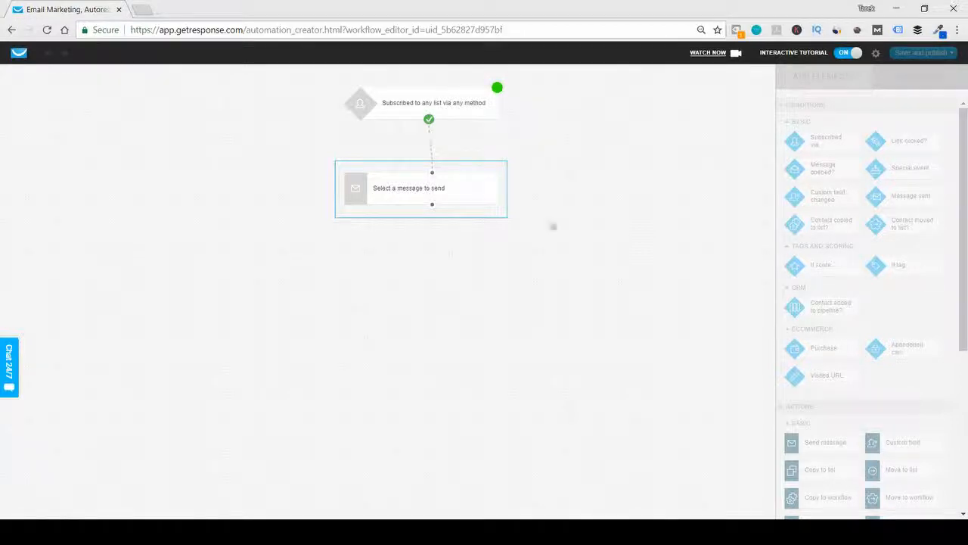
pyautogui.scroll(-5, 860, 333)
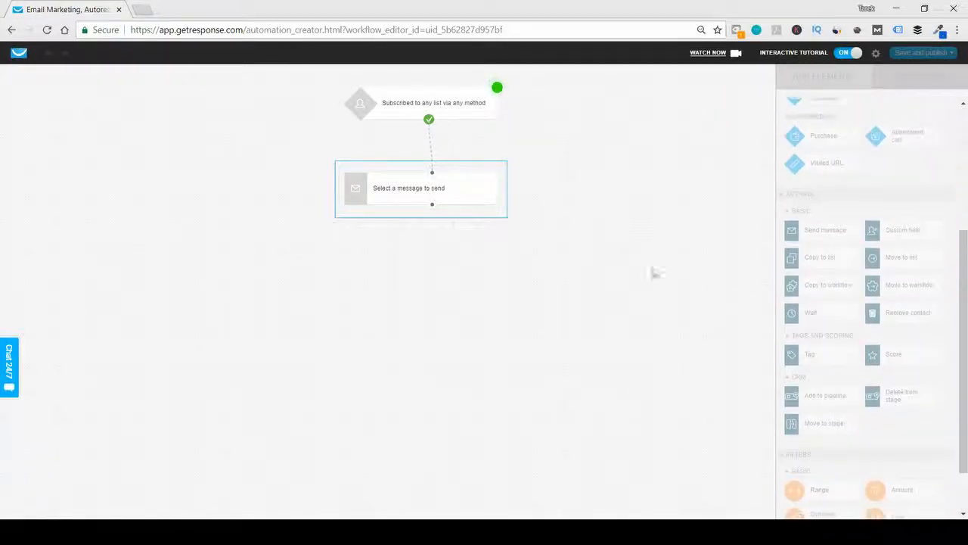
pyautogui.moveTo(432, 172); pyautogui.dragTo(445, 127)
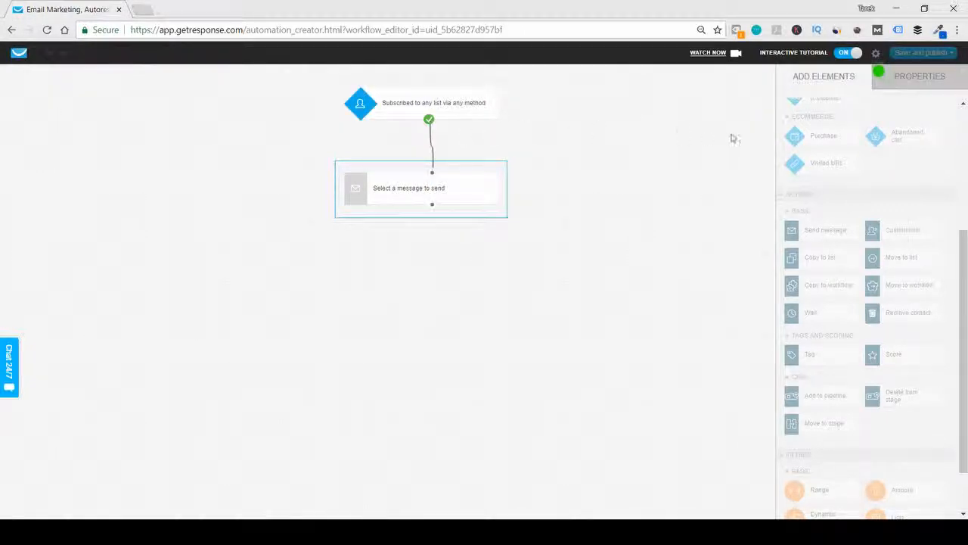
pyautogui.scroll(3, 819, 178)
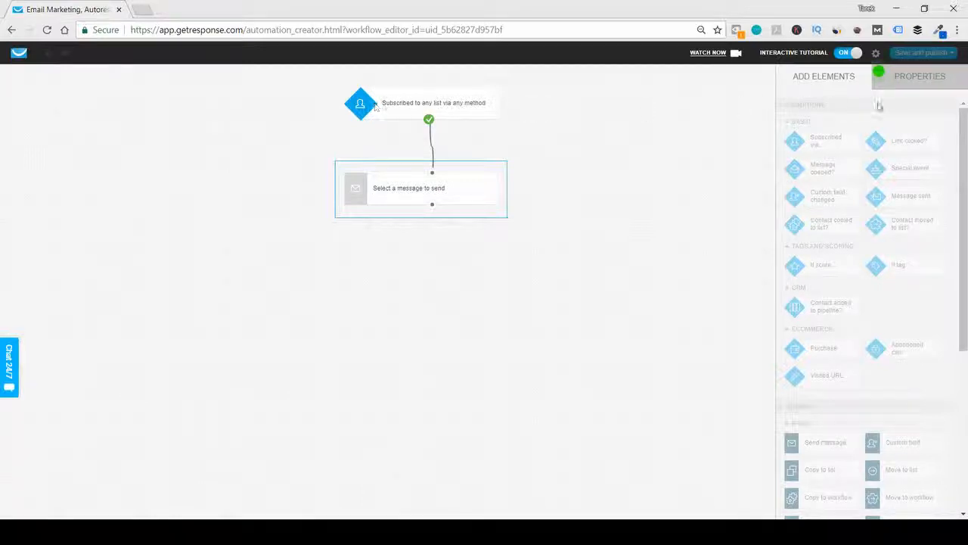
# - Choose Tutorial message as the message for the Send message action
pyautogui.click(878, 76)
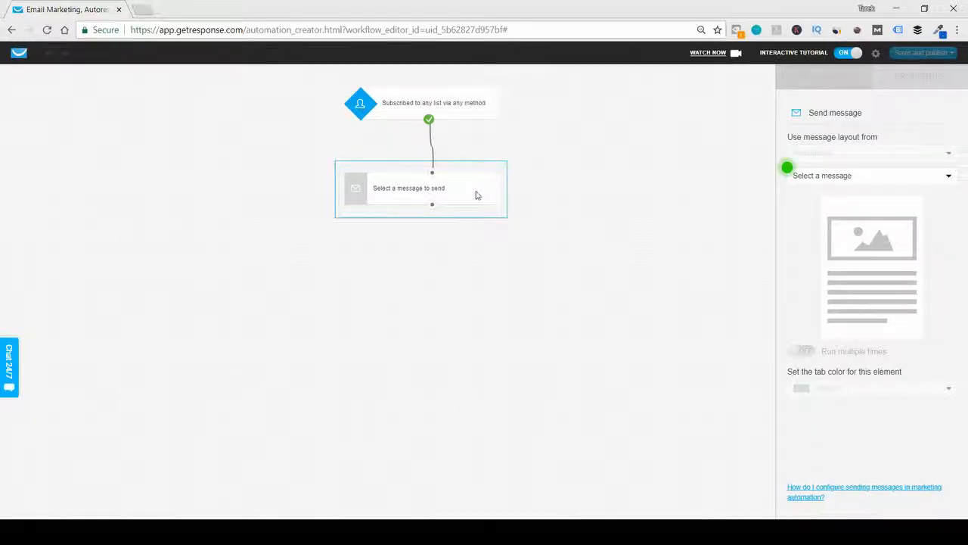
pyautogui.click(882, 179)
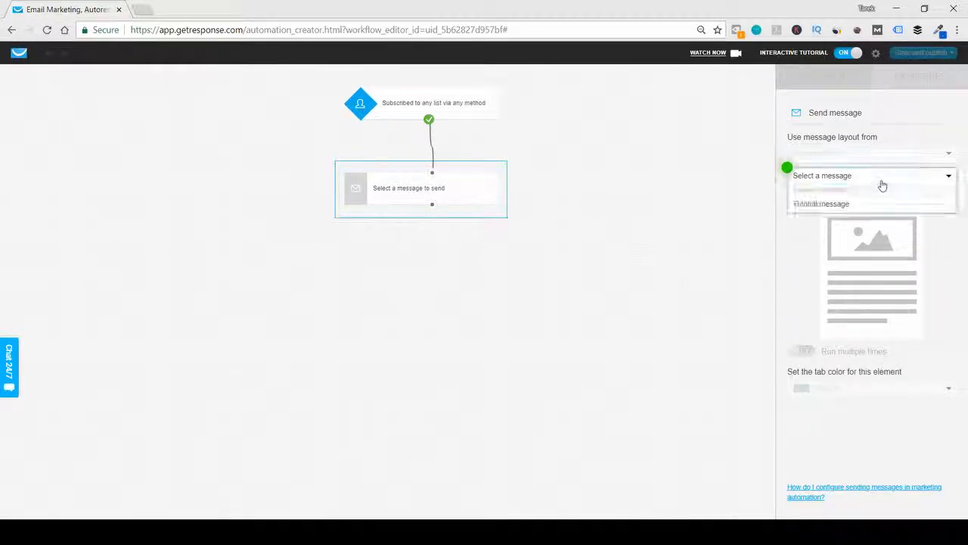
pyautogui.click(841, 204)
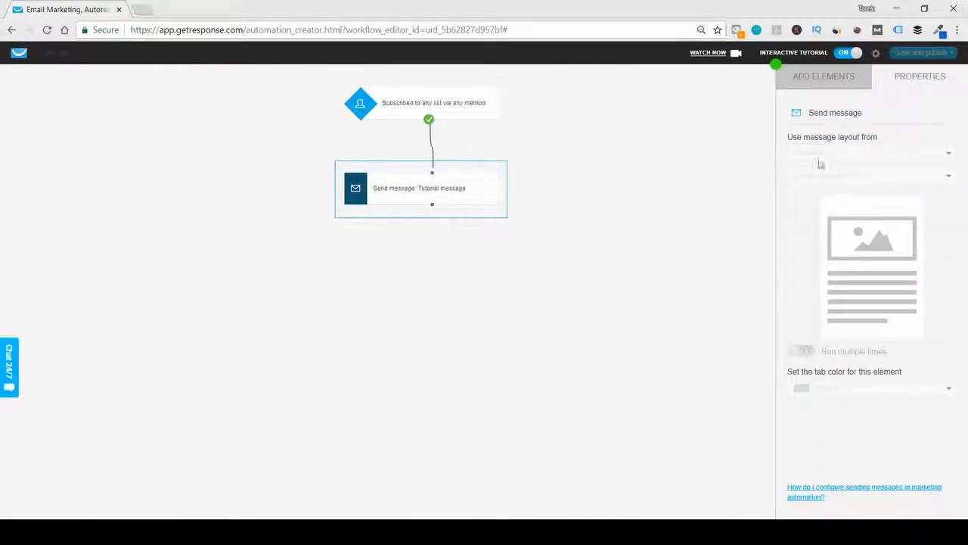
# - Add a Message opened? condition below the Send message action, and delete it with the interactive tutorial switched off
pyautogui.click(825, 77)
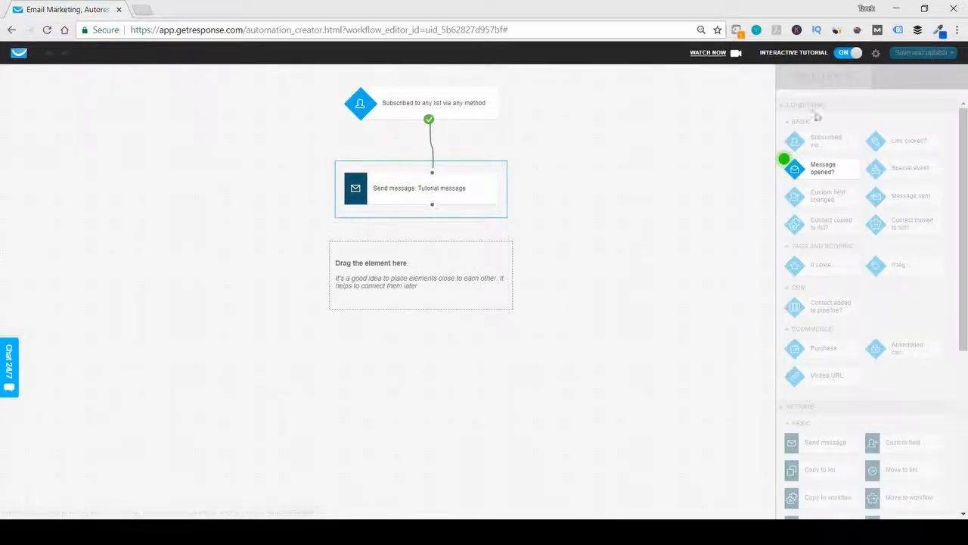
pyautogui.moveTo(812, 173); pyautogui.dragTo(412, 261)
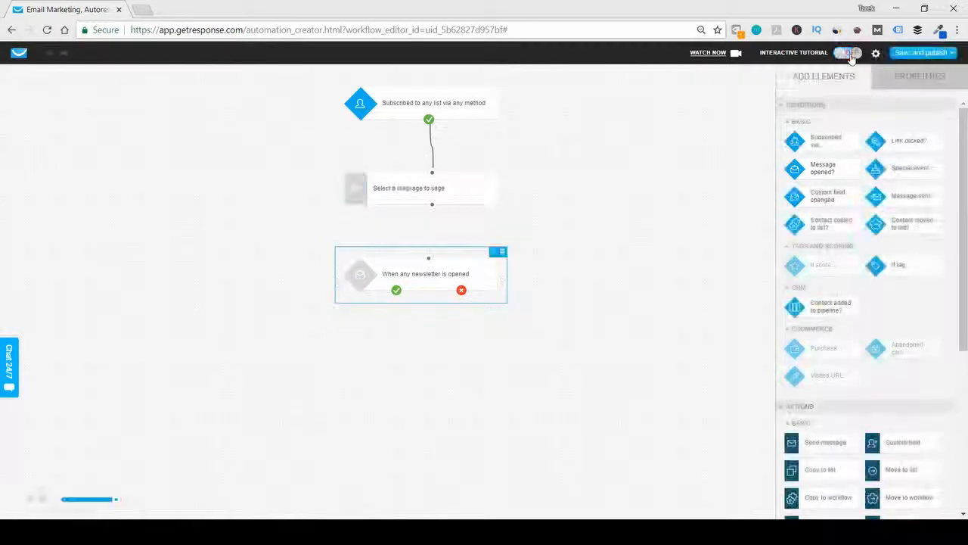
pyautogui.click(502, 251)
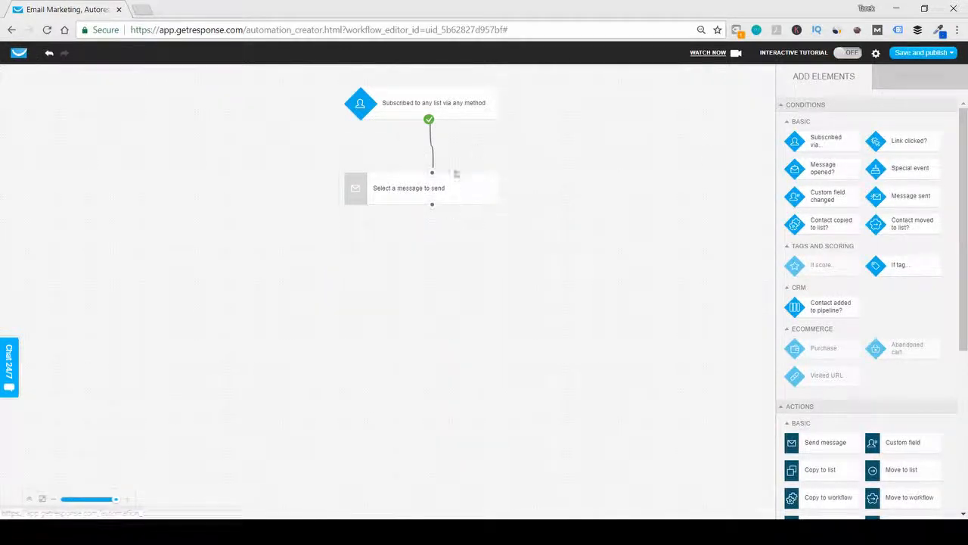
# - Set the subscription condition to the specific list test-list2 with Any method as the subscription method
pyautogui.click(403, 107)
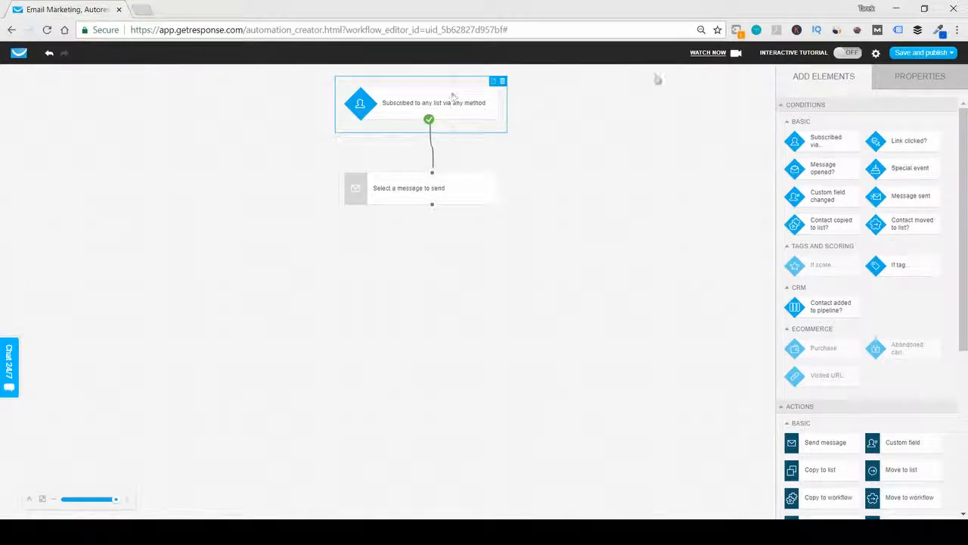
pyautogui.click(919, 79)
pyautogui.click(855, 155)
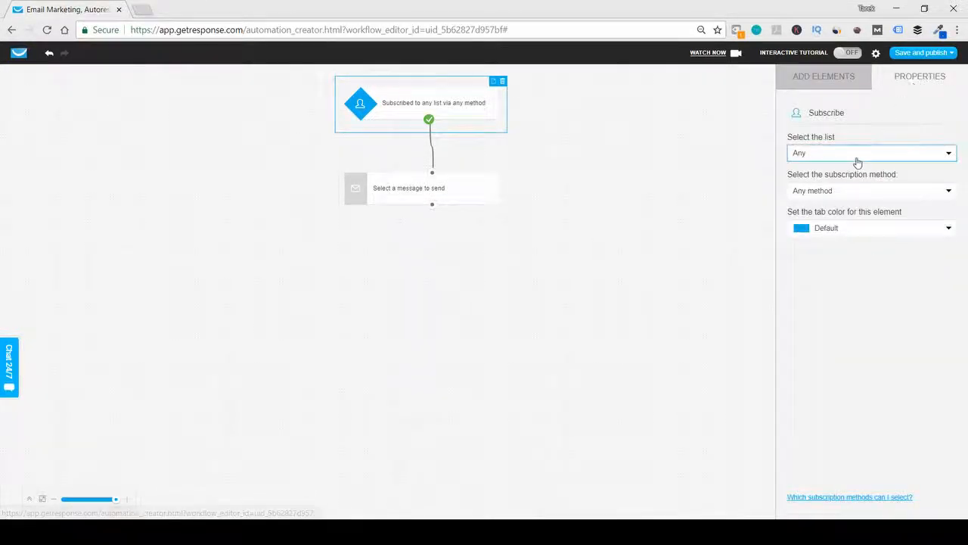
pyautogui.click(830, 182)
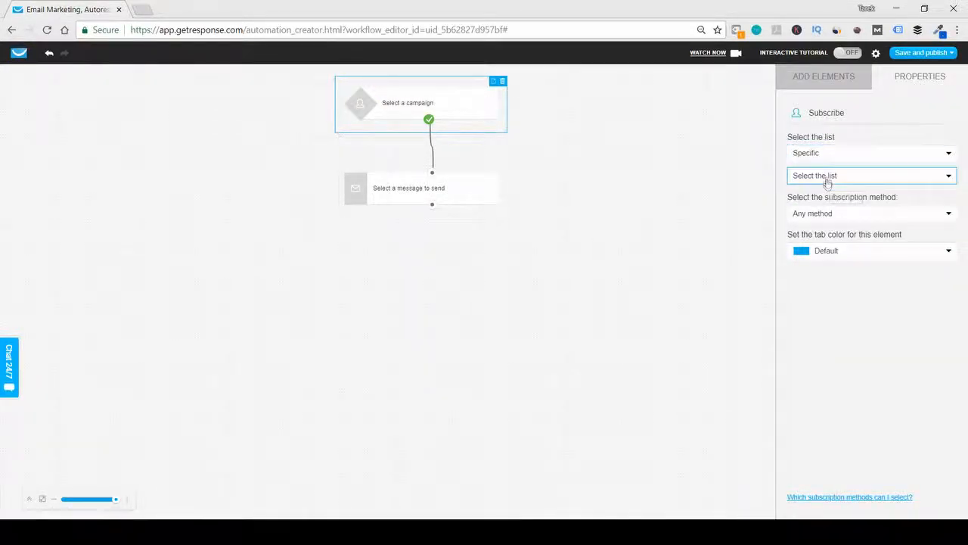
pyautogui.click(828, 178)
pyautogui.click(810, 219)
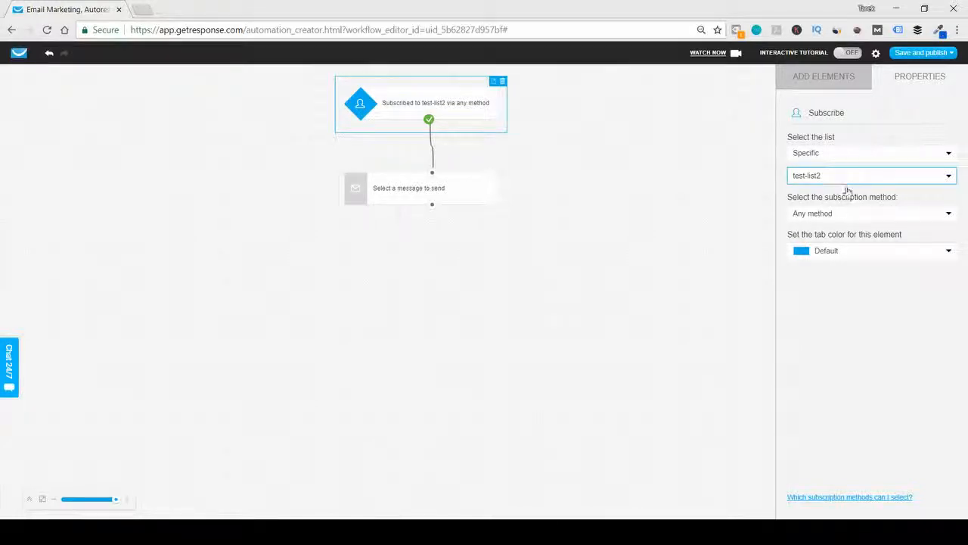
pyautogui.click(839, 215)
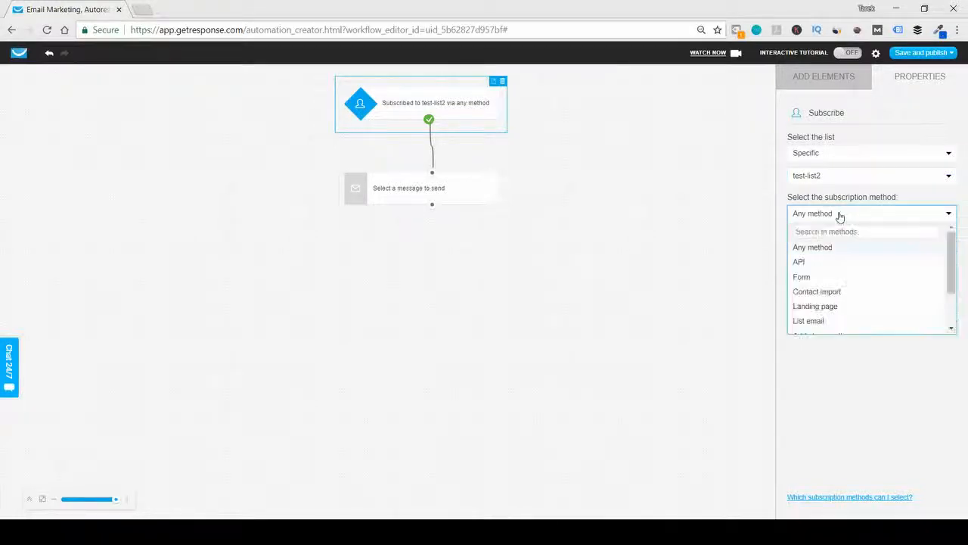
pyautogui.click(820, 250)
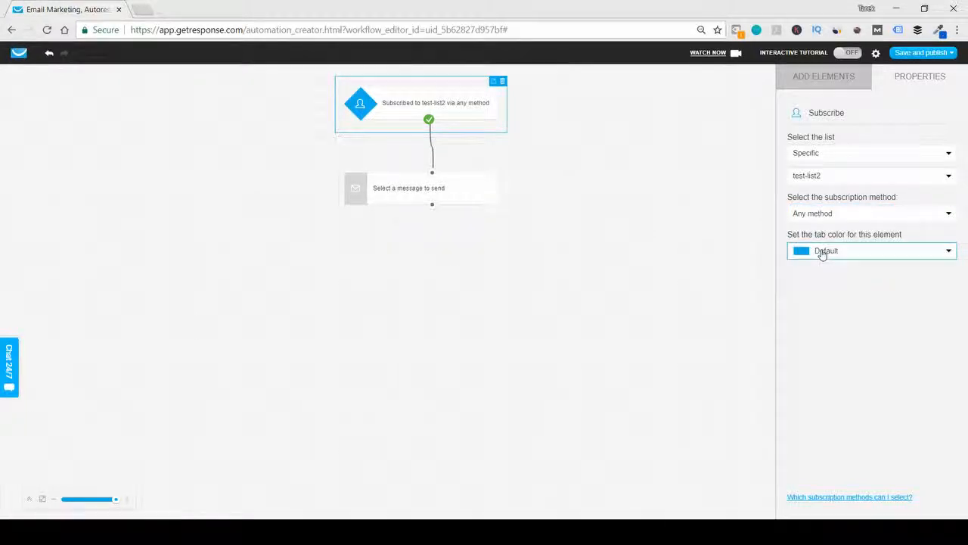
# - Set the Send message action below the subscription condition to use a message layout from Newsletter
pyautogui.click(425, 188)
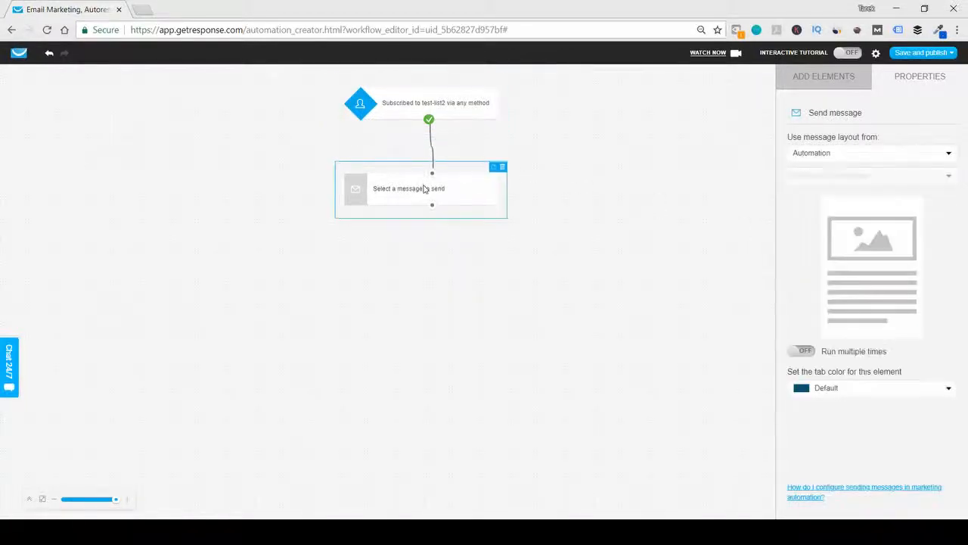
pyautogui.click(822, 152)
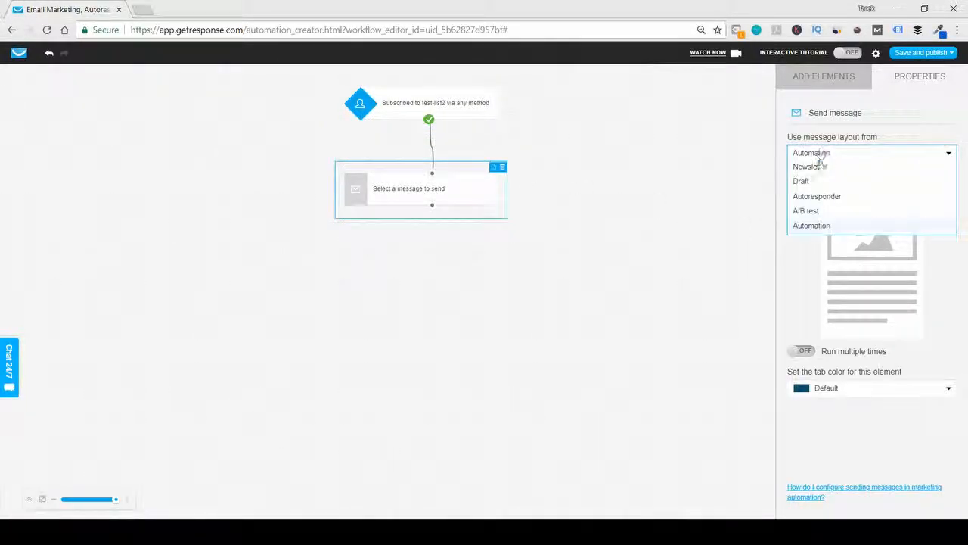
pyautogui.click(820, 167)
pyautogui.click(849, 155)
pyautogui.click(847, 167)
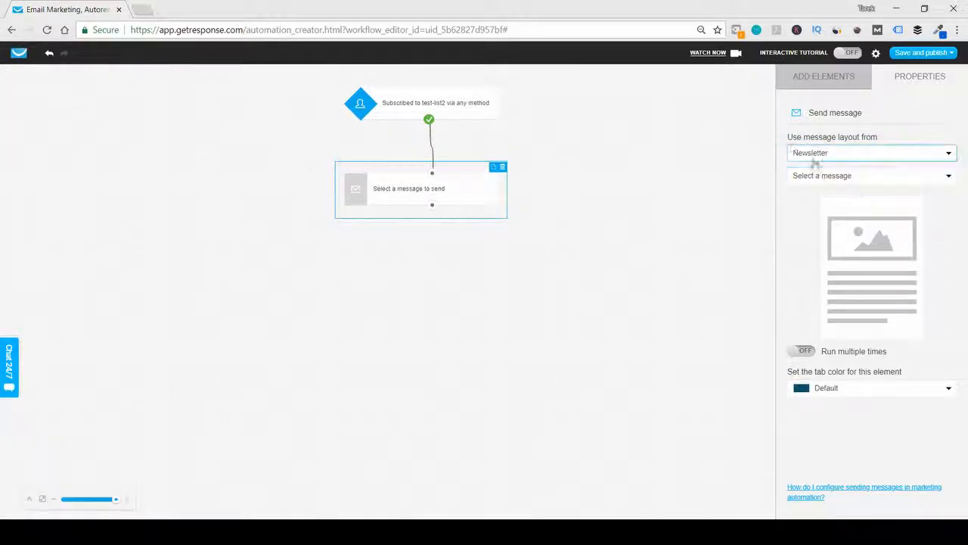
# - Switch the Send message action's layout source to Draft and back to Newsletter
pyautogui.click(870, 153)
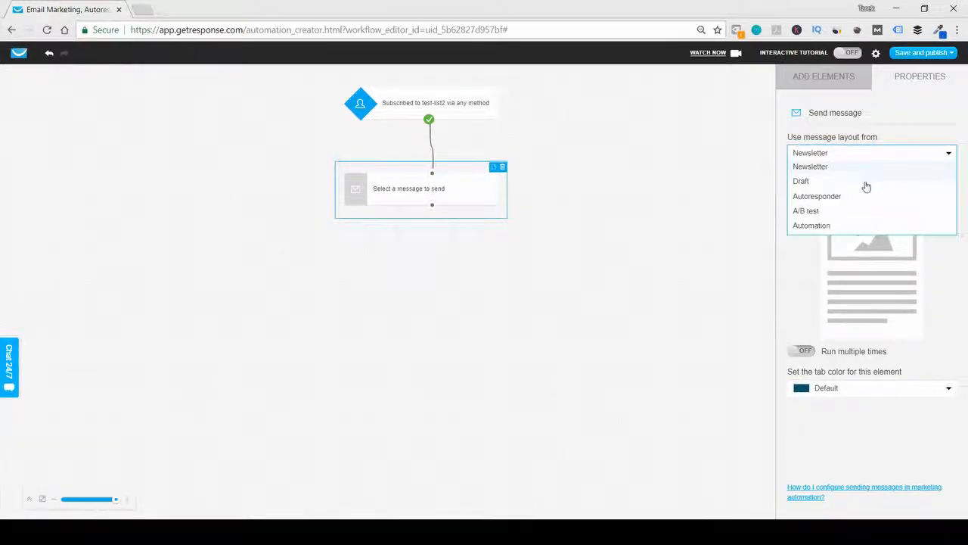
pyautogui.click(859, 188)
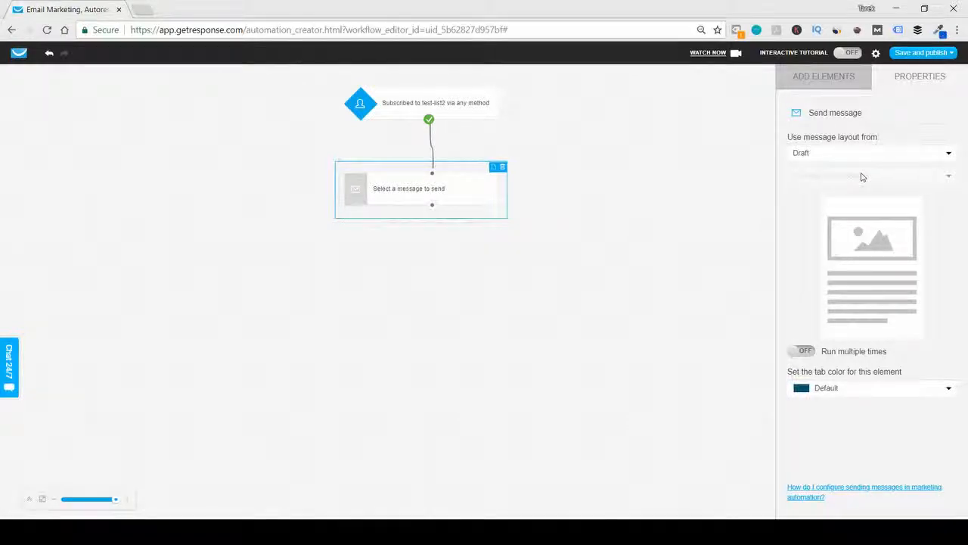
pyautogui.click(861, 158)
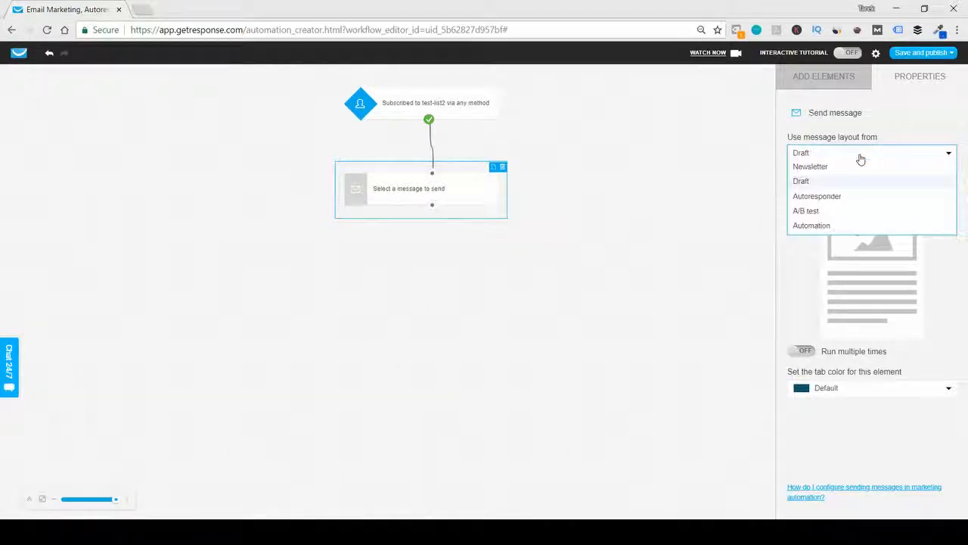
pyautogui.click(861, 158)
pyautogui.click(858, 158)
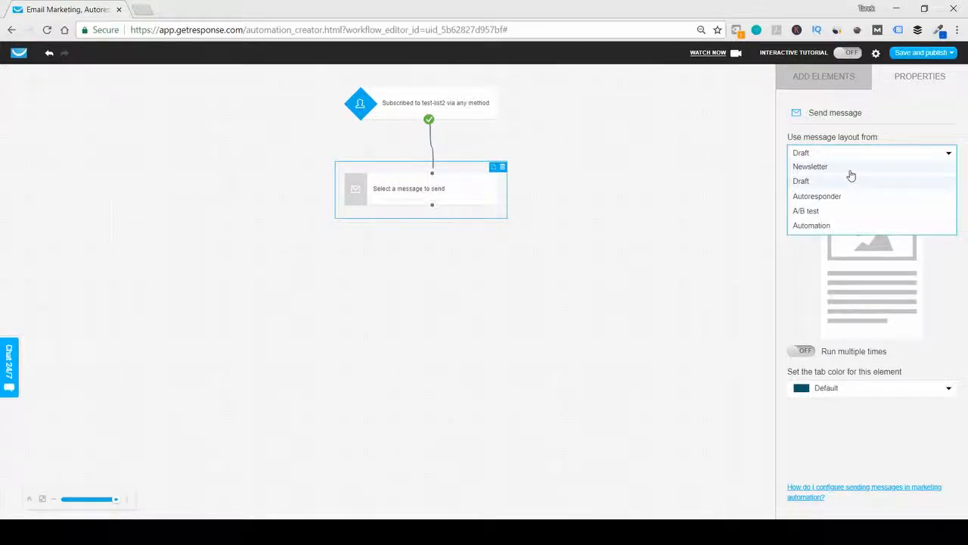
pyautogui.click(850, 171)
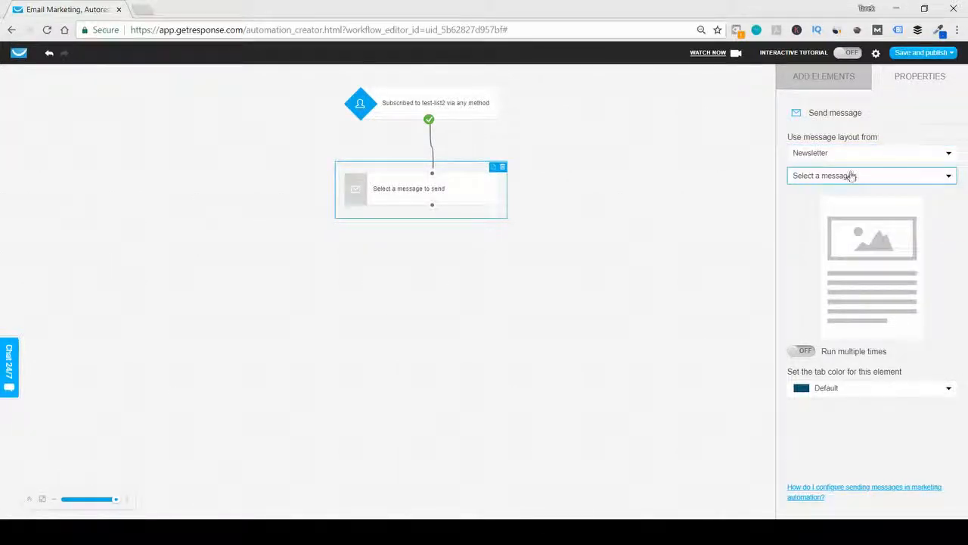
# - Choose the newsletter Setting up small goals as the message for the Send message action
pyautogui.click(852, 175)
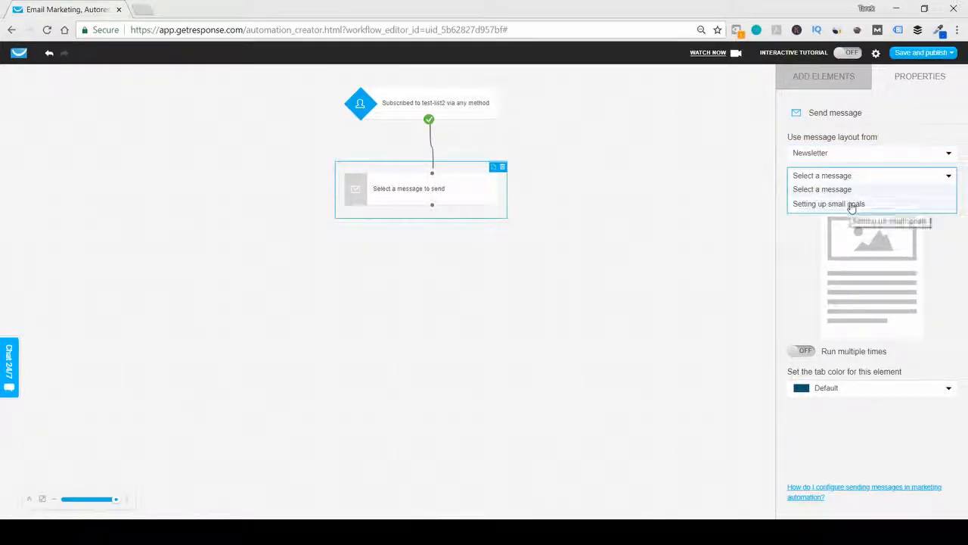
pyautogui.click(851, 204)
pyautogui.click(590, 313)
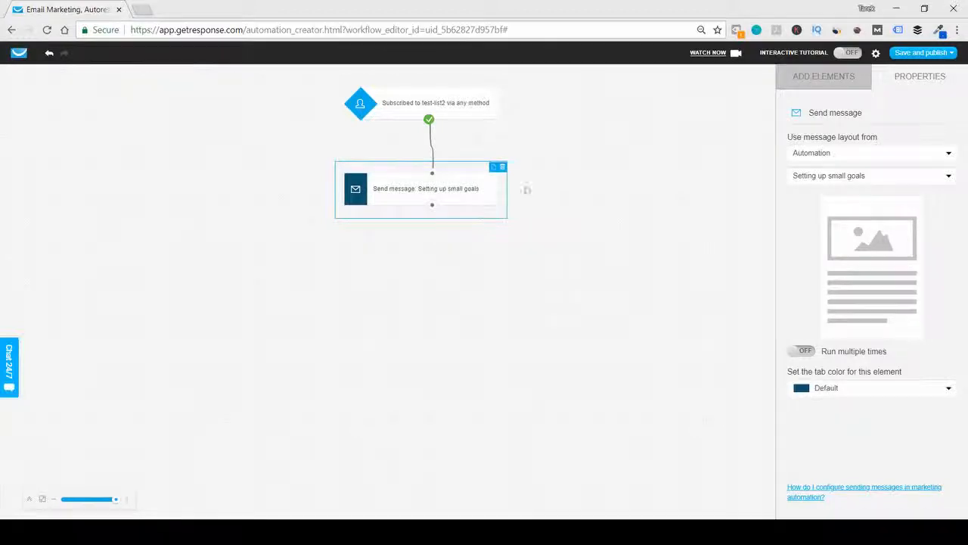
pyautogui.click(618, 174)
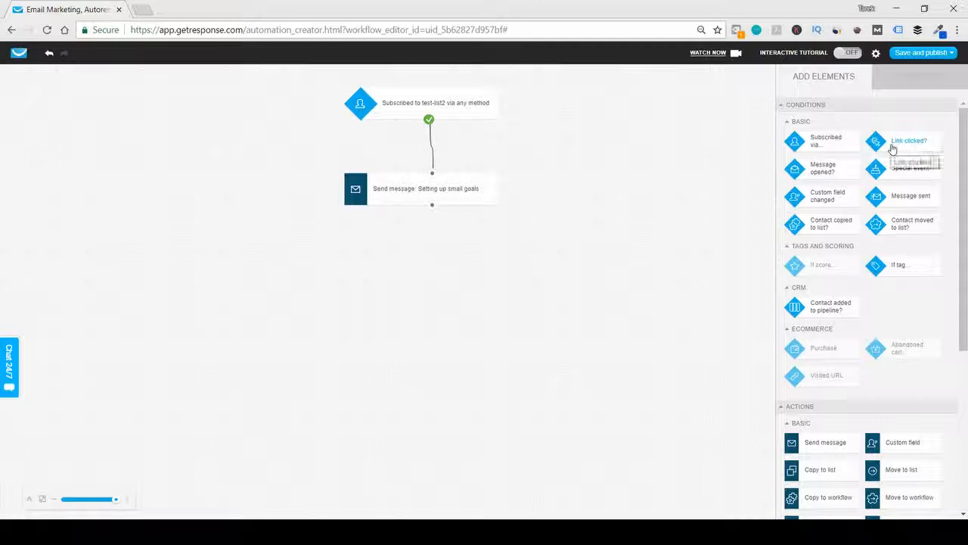
# - Add a Link clicked? condition below the Send message action and connect the two elements
pyautogui.moveTo(908, 152); pyautogui.dragTo(386, 274)
pyautogui.moveTo(432, 206); pyautogui.dragTo(380, 296)
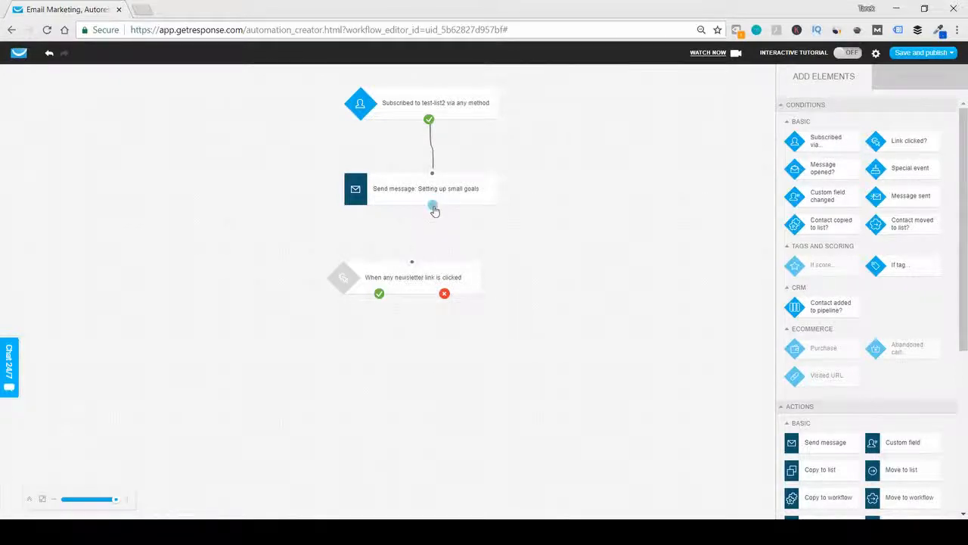
pyautogui.moveTo(432, 205); pyautogui.dragTo(380, 300)
pyautogui.click(418, 283)
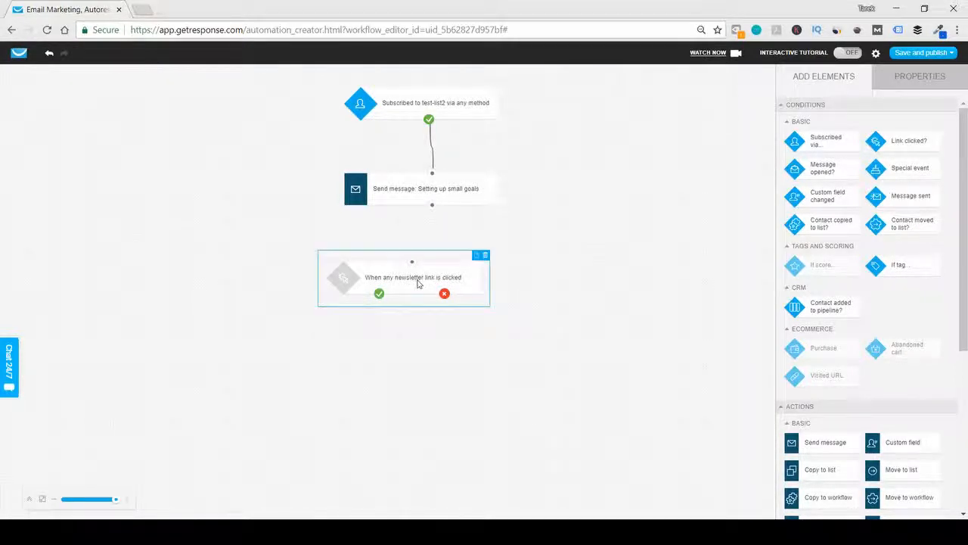
pyautogui.moveTo(435, 210); pyautogui.dragTo(430, 263)
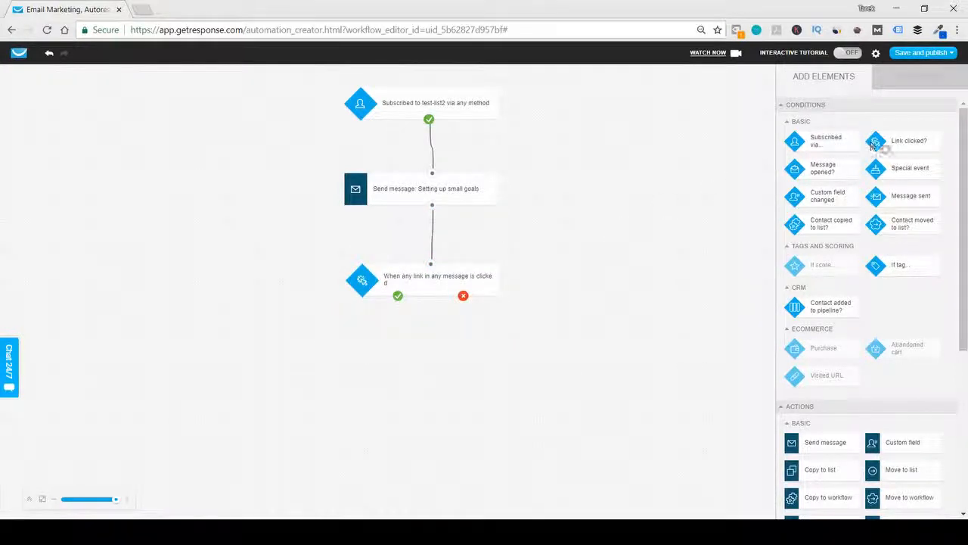
# - Add two Send message actions below the link condition, connecting one to its positive branch and the other to its negative branch
pyautogui.moveTo(807, 442); pyautogui.dragTo(213, 361)
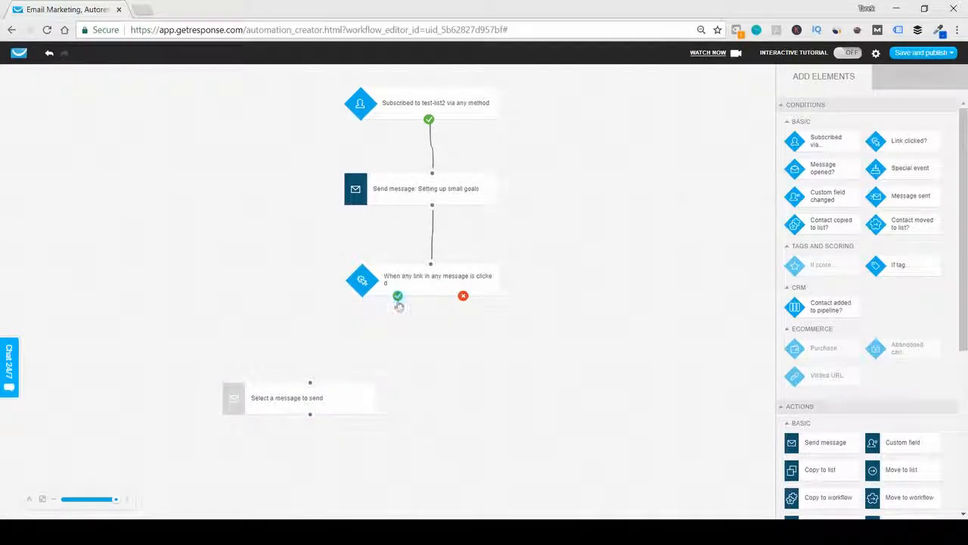
pyautogui.moveTo(398, 305); pyautogui.dragTo(310, 382)
pyautogui.moveTo(825, 442); pyautogui.dragTo(461, 397)
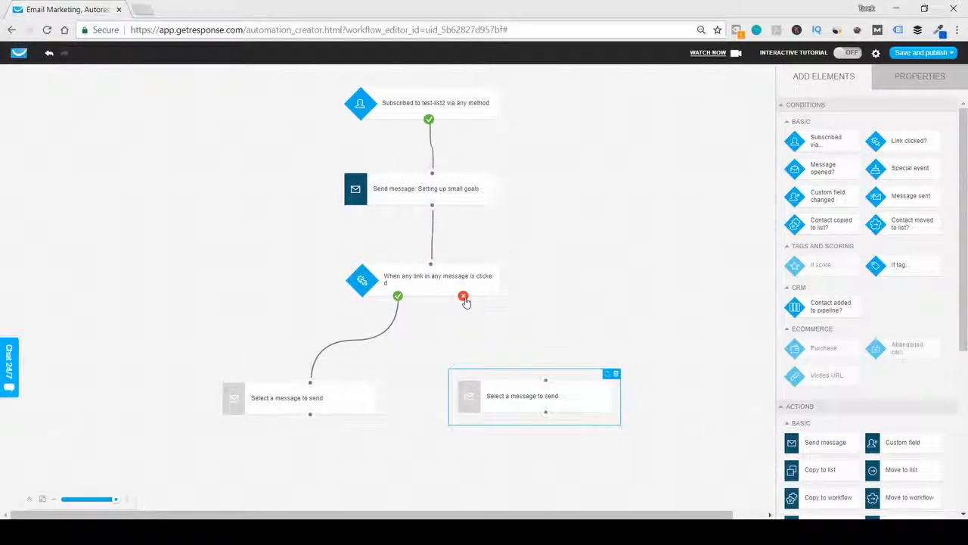
pyautogui.moveTo(463, 296); pyautogui.dragTo(545, 380)
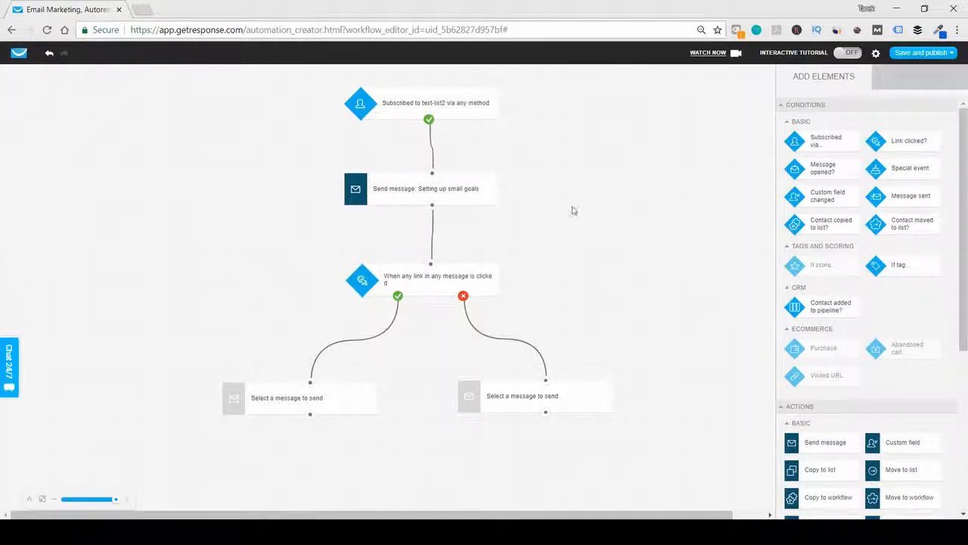
# - Choose Setting up small goals as the message for both branch Send message actions, and save and publish the workflow
pyautogui.click(911, 52)
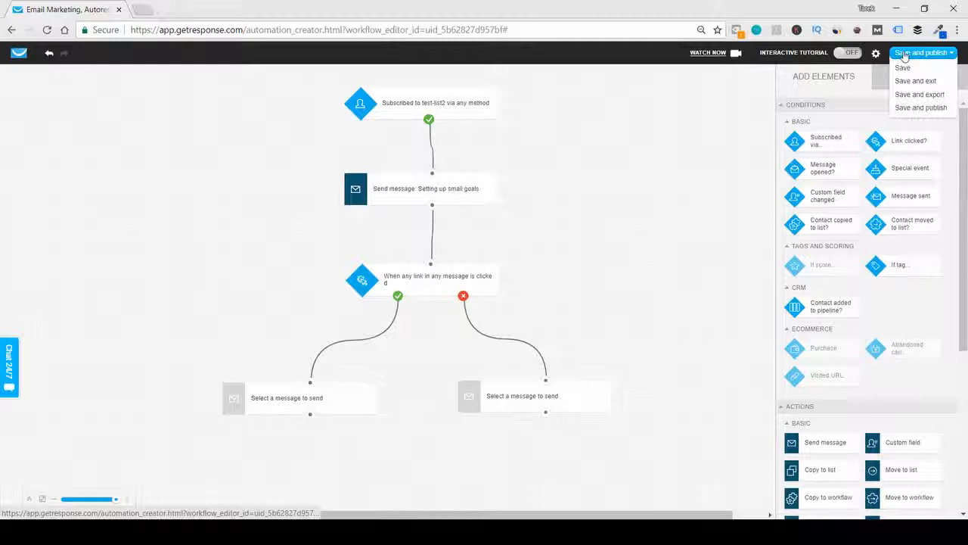
pyautogui.click(916, 108)
pyautogui.click(518, 399)
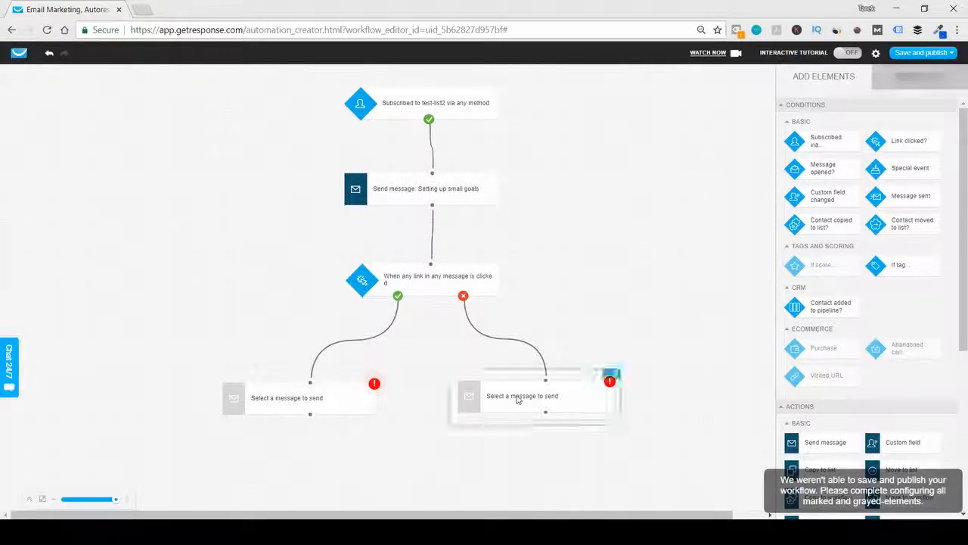
pyautogui.click(832, 175)
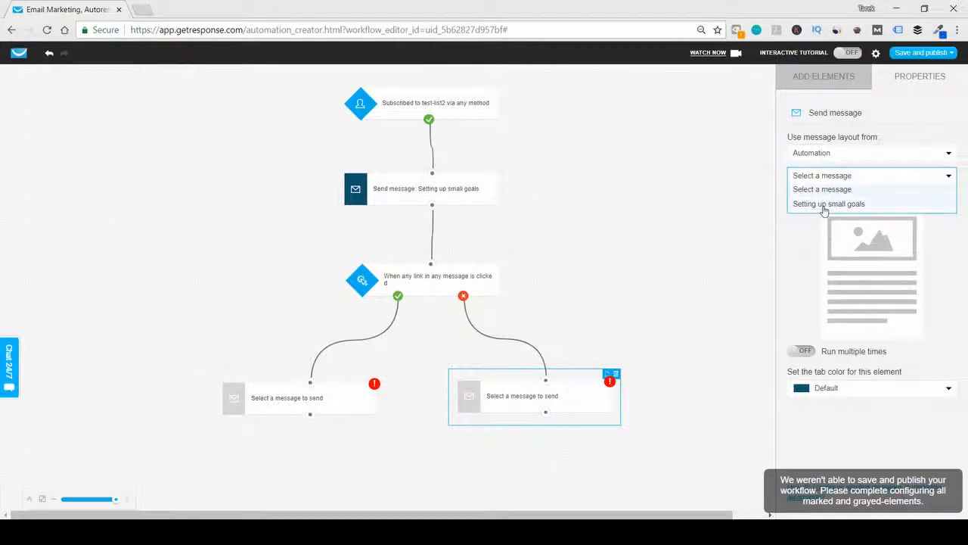
pyautogui.click(824, 204)
pyautogui.click(333, 397)
pyautogui.click(830, 176)
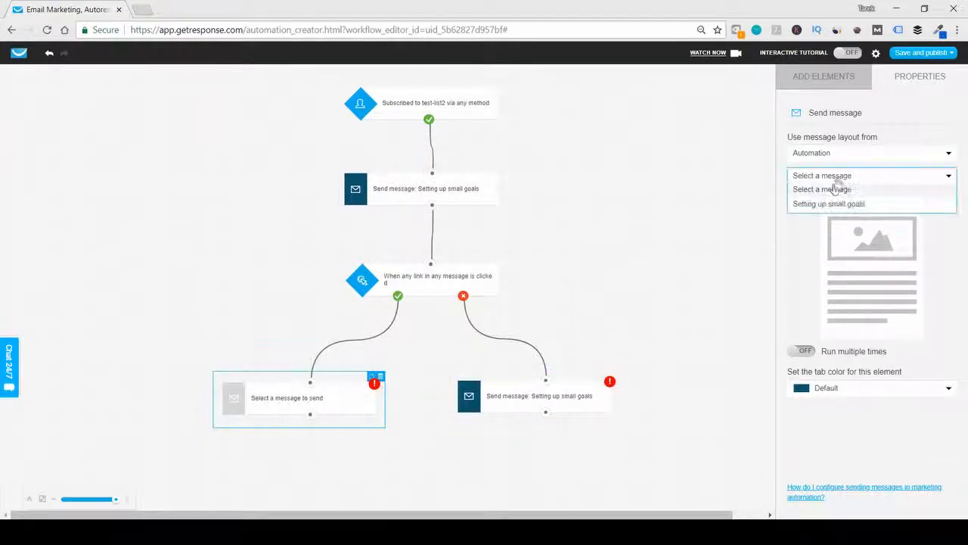
pyautogui.click(828, 203)
pyautogui.click(644, 222)
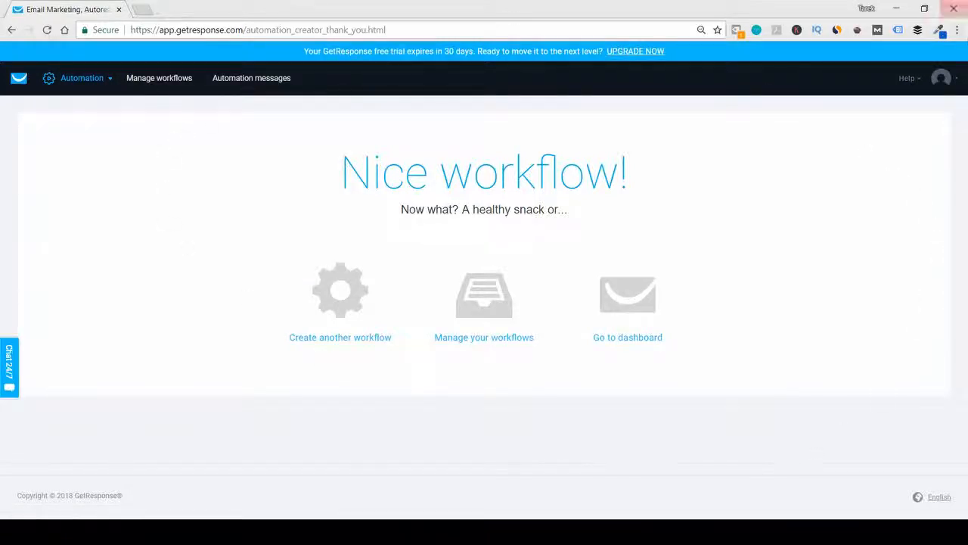
# - Leave the workflow completion page and open the account dashboard
pyautogui.click(940, 77)
pyautogui.moveTo(47, 89)
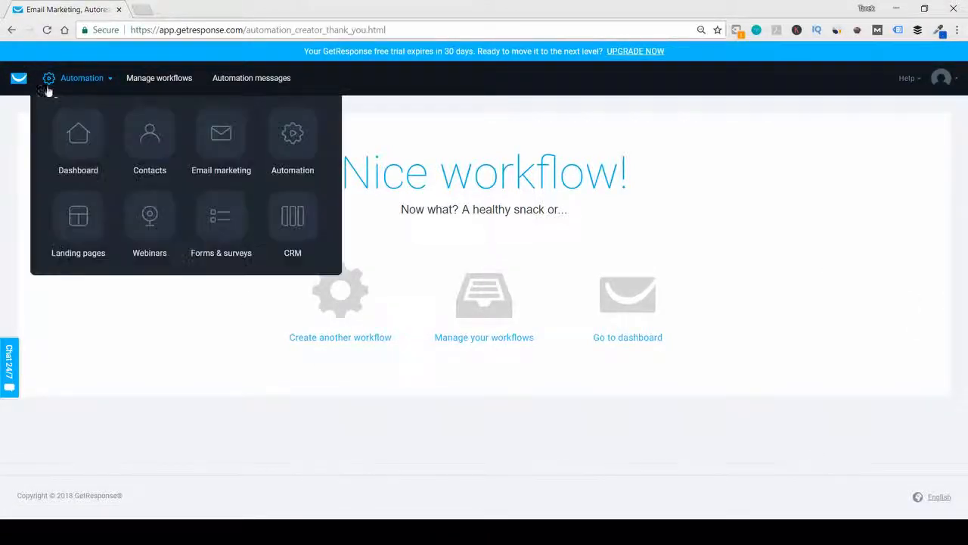
pyautogui.click(78, 135)
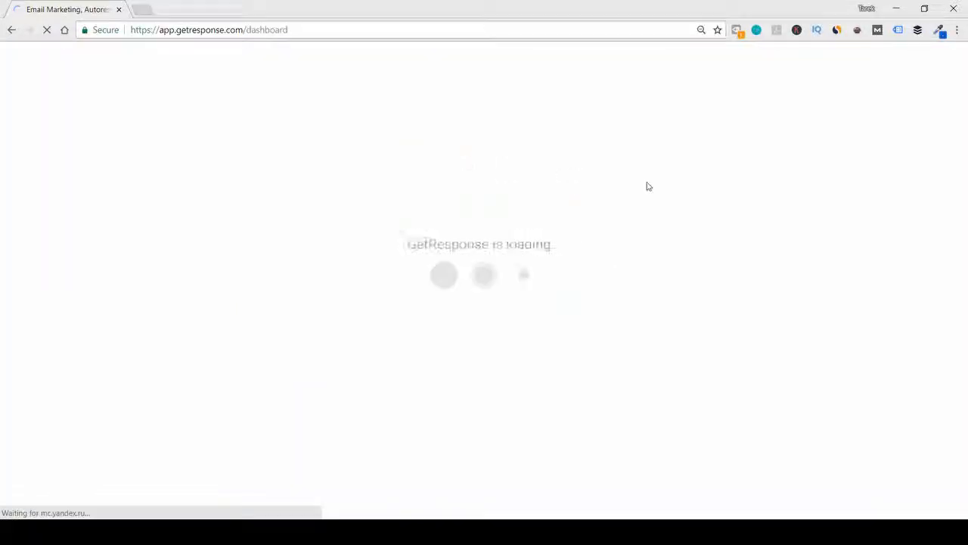